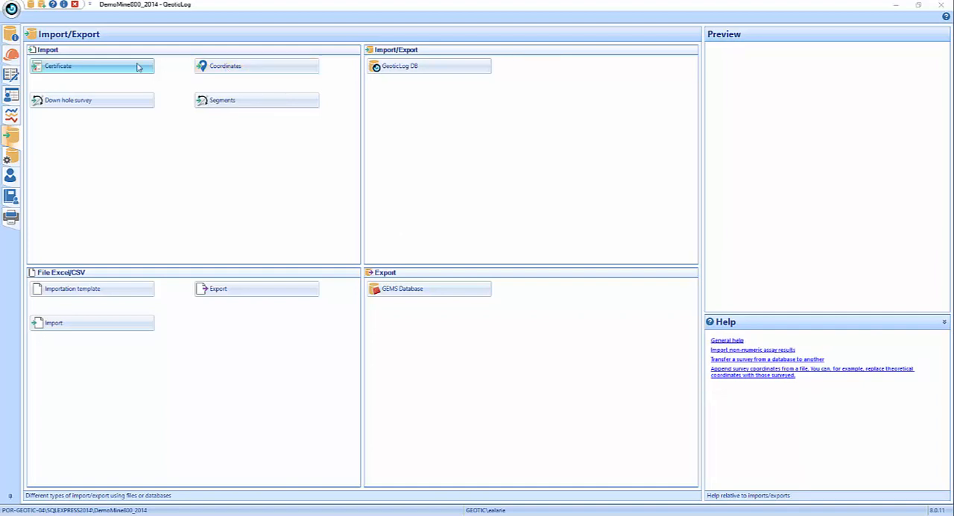
# - Start a coordinates import and choose Coord.xlsx from the Import folder as the source file
pyautogui.click(13, 53)
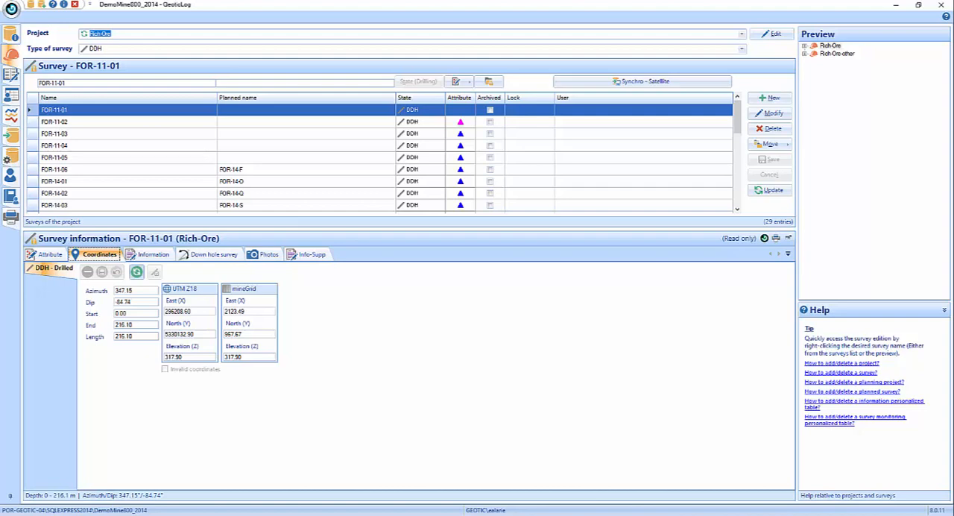
pyautogui.click(22, 145)
pyautogui.click(250, 70)
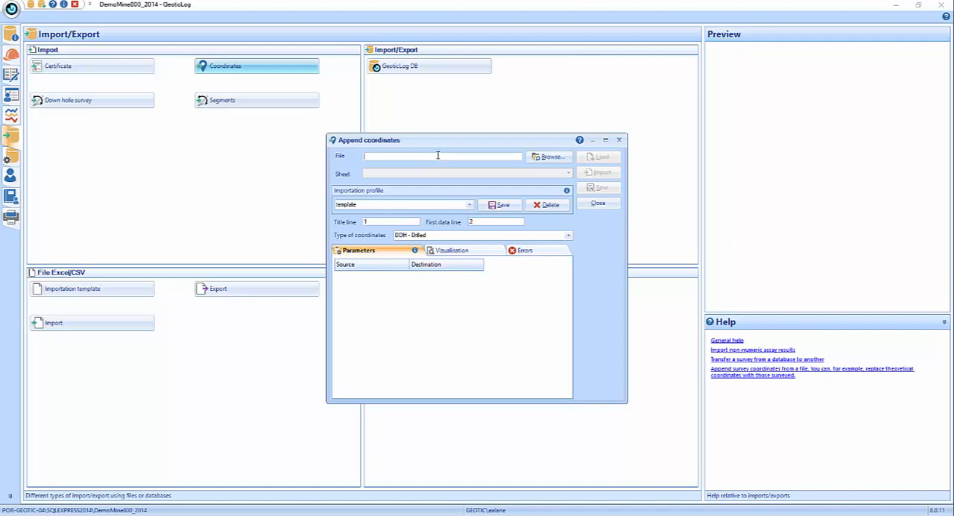
pyautogui.click(548, 159)
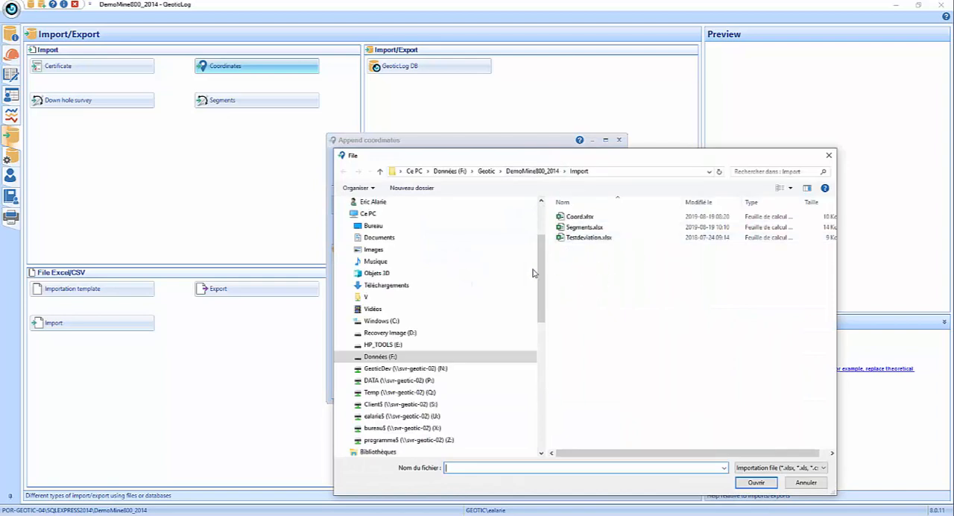
pyautogui.click(583, 217)
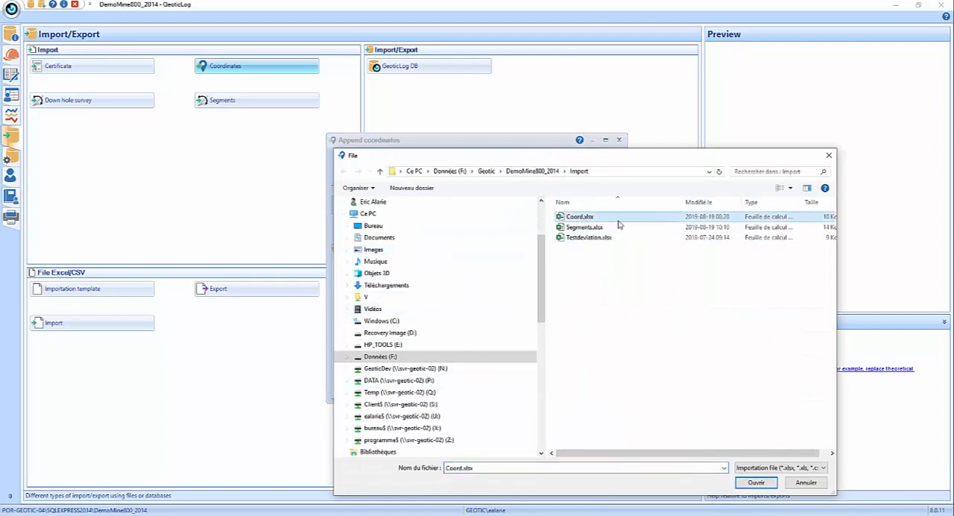
pyautogui.click(762, 483)
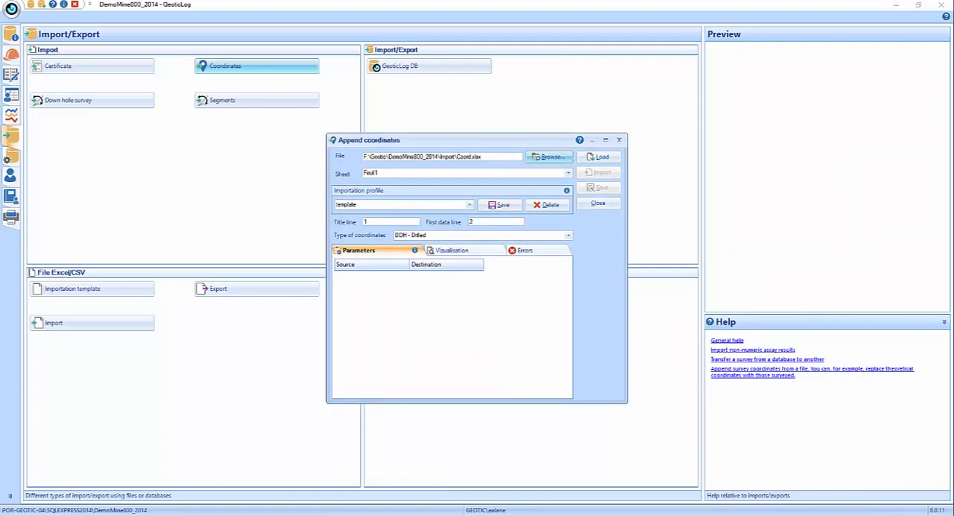
# - Switch to Excel to view Coord.xlsx and arrange its window and the Append coordinates dialog so both can be read
pyautogui.hotkey('alt', 'Tab')
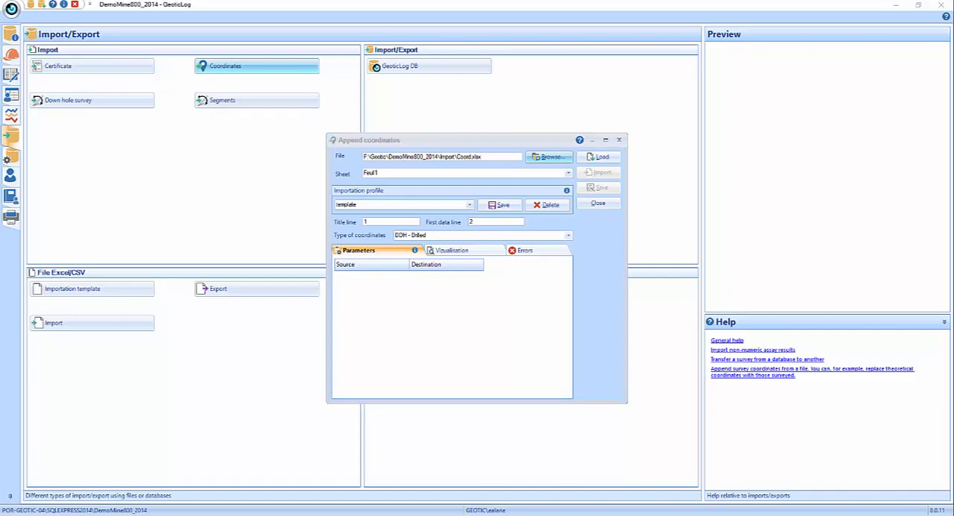
pyautogui.moveTo(953, 6); pyautogui.dragTo(317, 267)
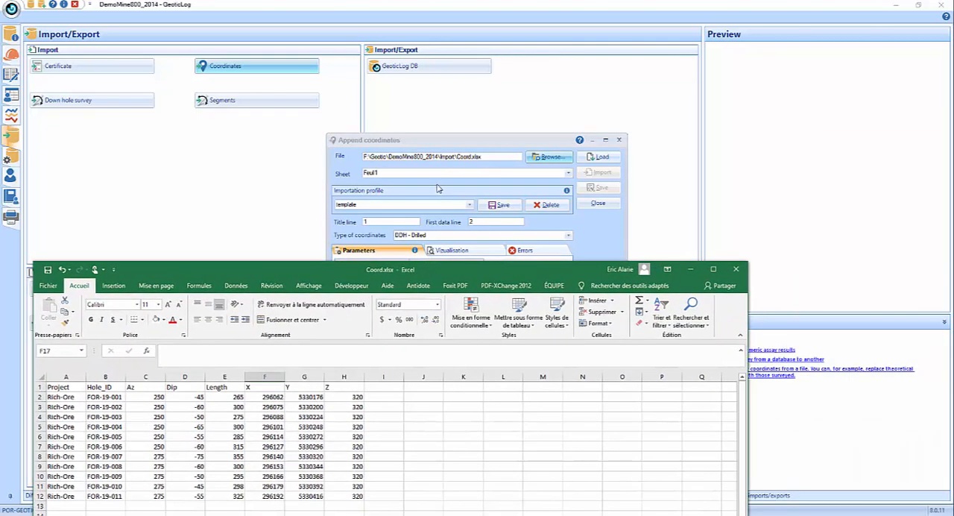
pyautogui.moveTo(469, 140); pyautogui.dragTo(745, 26)
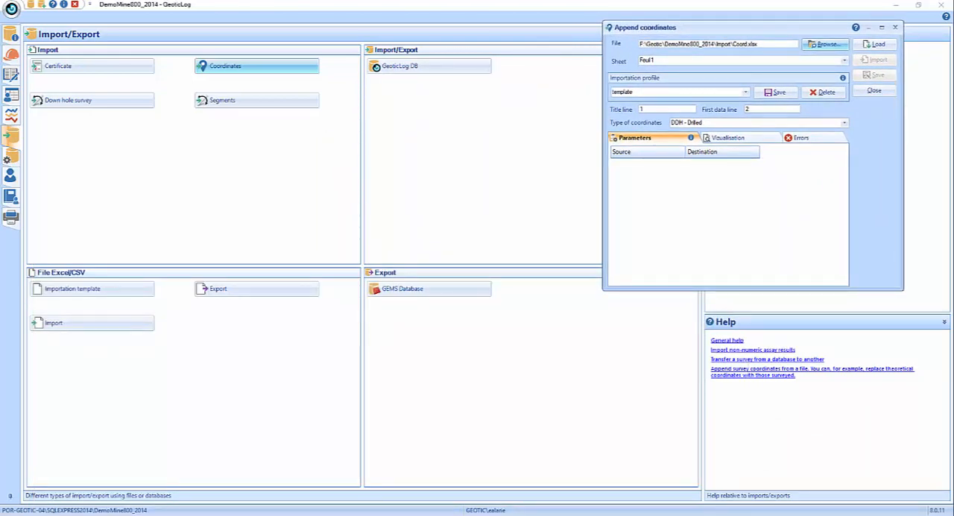
pyautogui.click(212, 488)
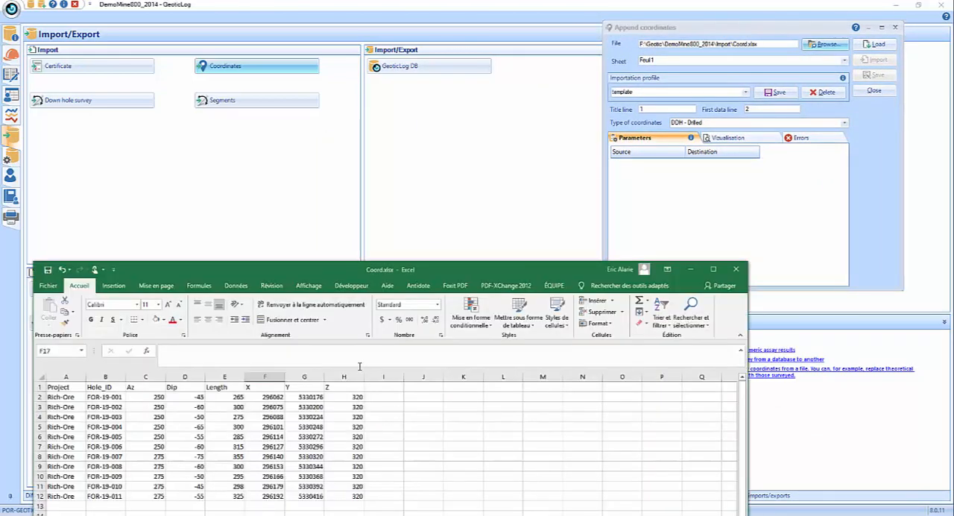
pyautogui.moveTo(434, 271); pyautogui.dragTo(465, 220)
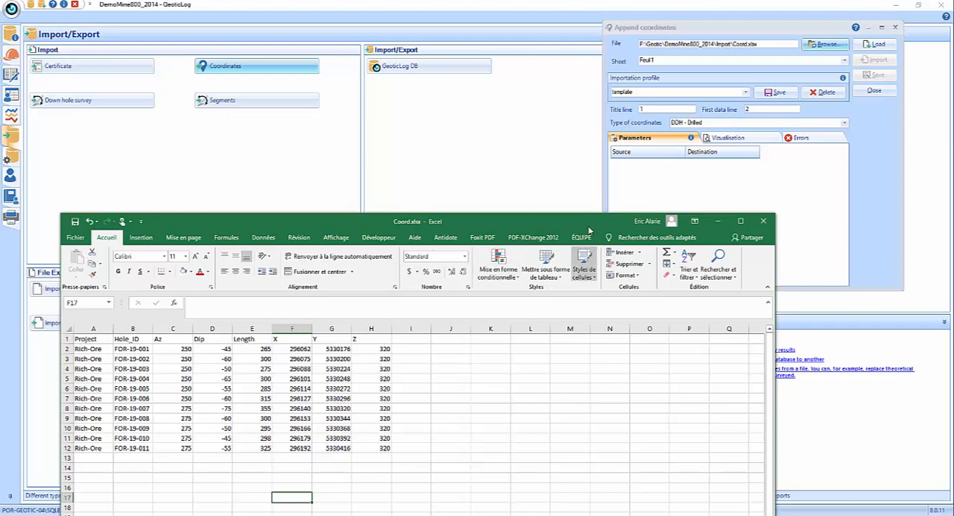
# - Load the columns from sheet Feuil1 of Coord.xlsx and review the title line and first data line settings
pyautogui.click(878, 45)
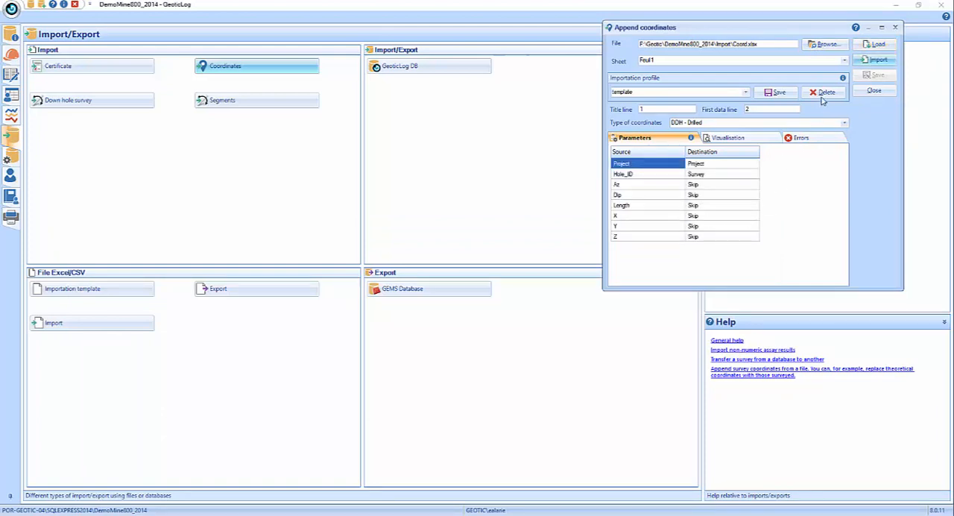
pyautogui.click(845, 60)
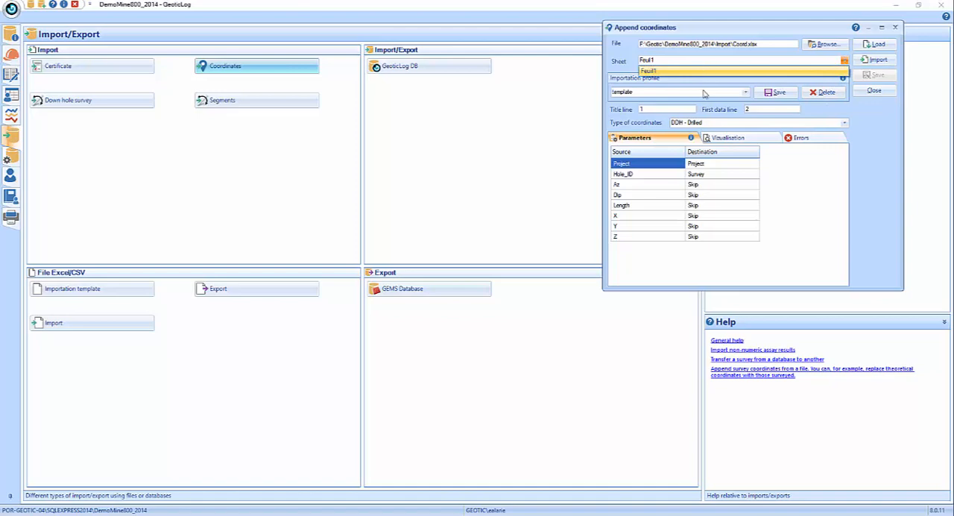
pyautogui.click(874, 113)
pyautogui.moveTo(671, 111); pyautogui.dragTo(620, 111)
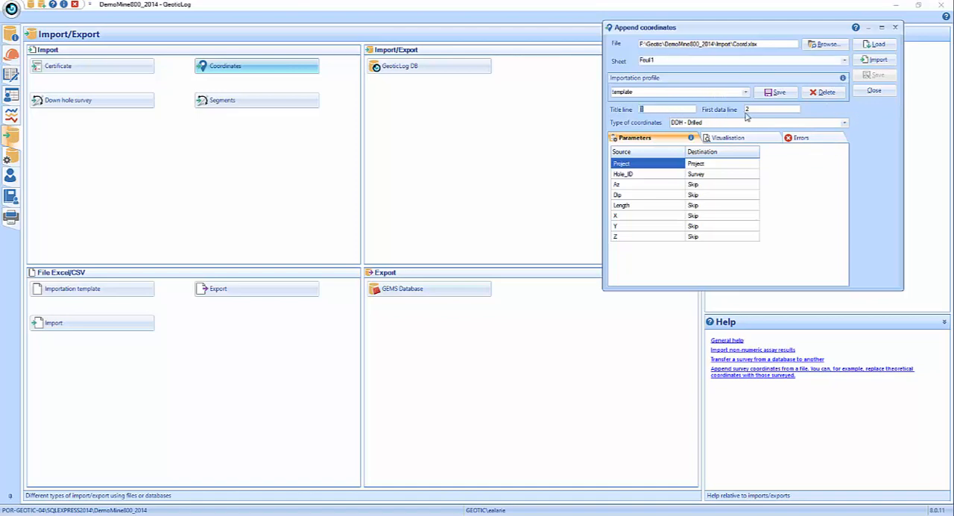
pyautogui.press('Tab')
# - Check the header row and the first data row of Coord.xlsx in Excel
pyautogui.click(242, 501)
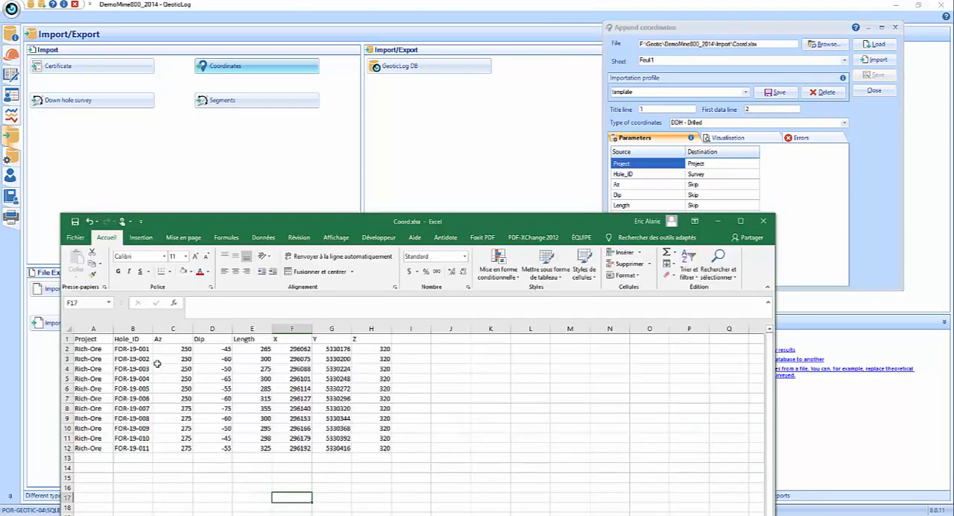
pyautogui.click(65, 340)
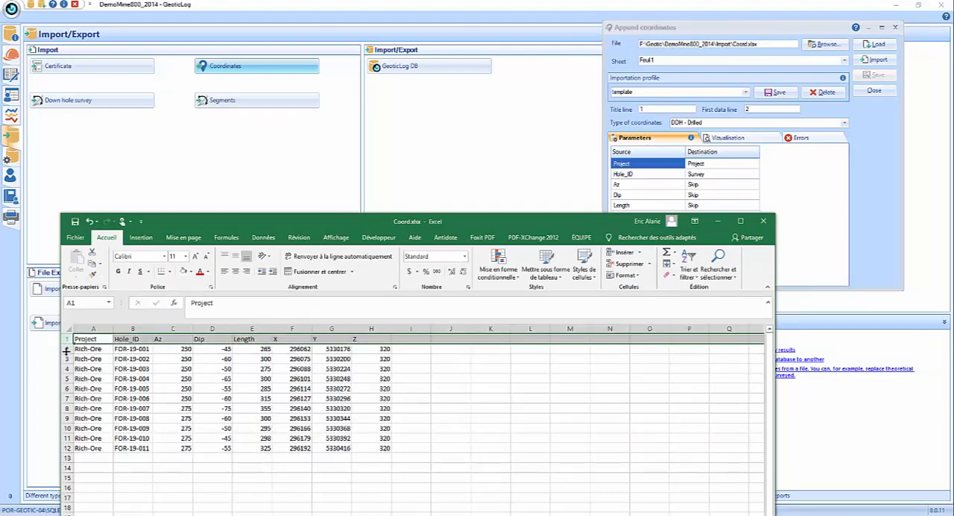
pyautogui.click(66, 351)
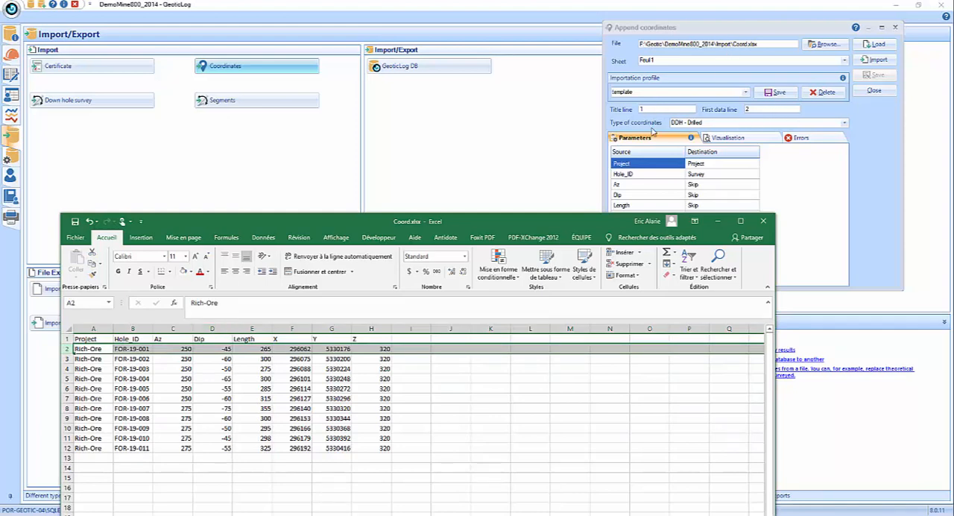
# - Return to GeoticLog and set the type of coordinates to DDH - Planned
pyautogui.click(871, 131)
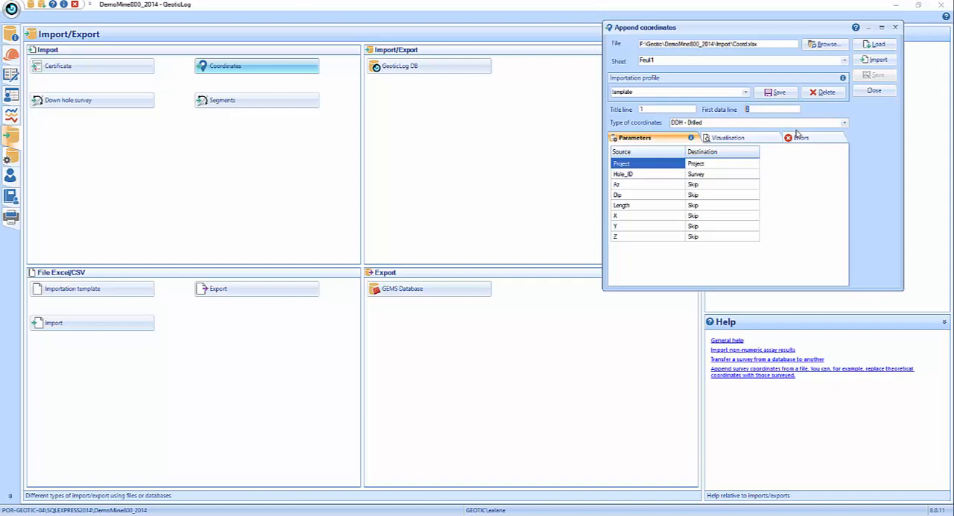
pyautogui.click(845, 122)
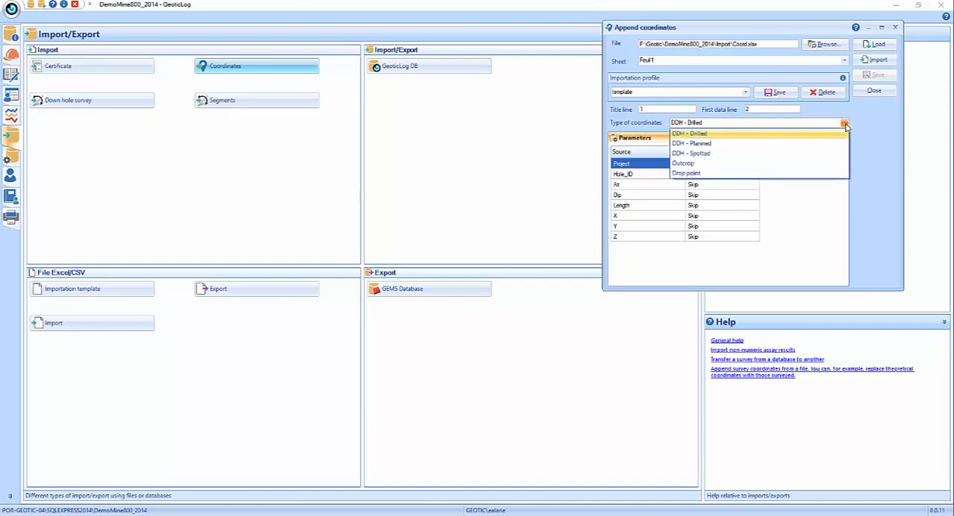
pyautogui.click(753, 143)
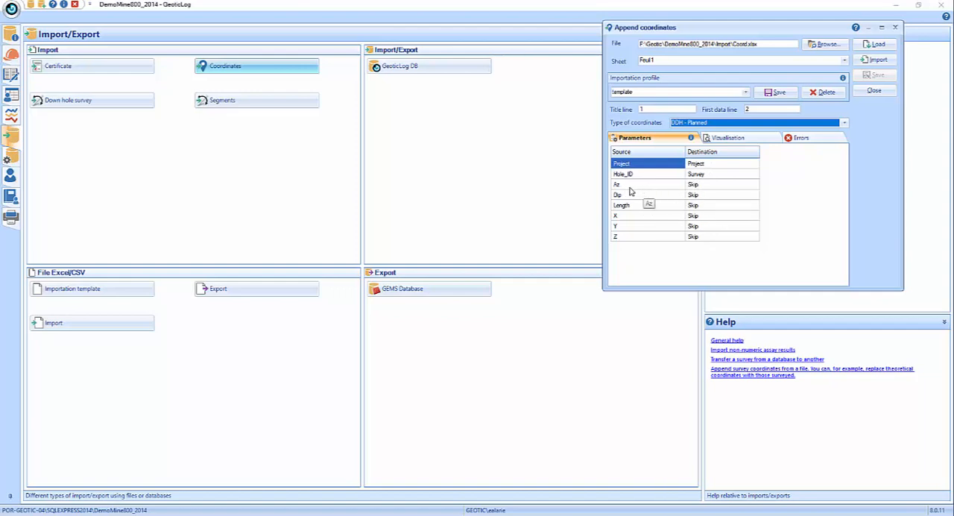
# - Map the source column Az to Azimuth and the source column Dip to Dip
pyautogui.click(716, 186)
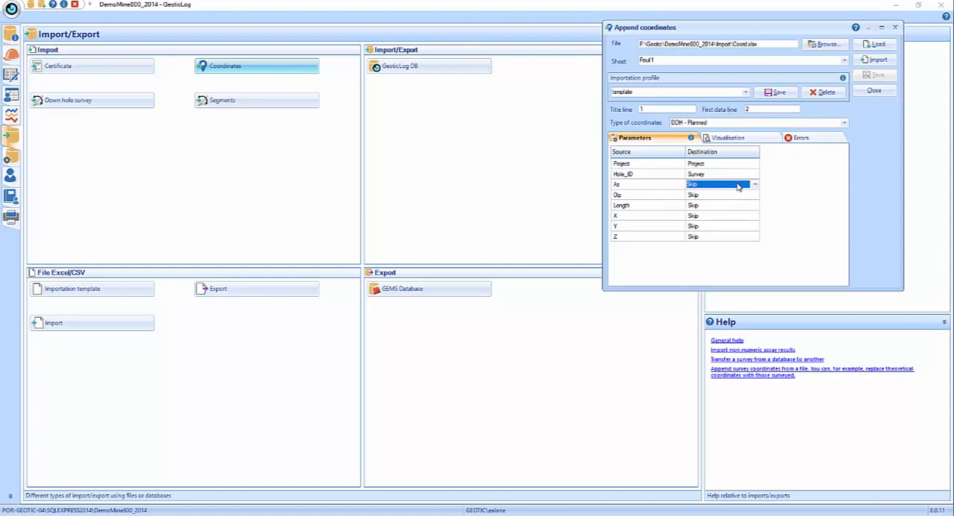
pyautogui.scroll(-1, 739, 187)
pyautogui.click(755, 186)
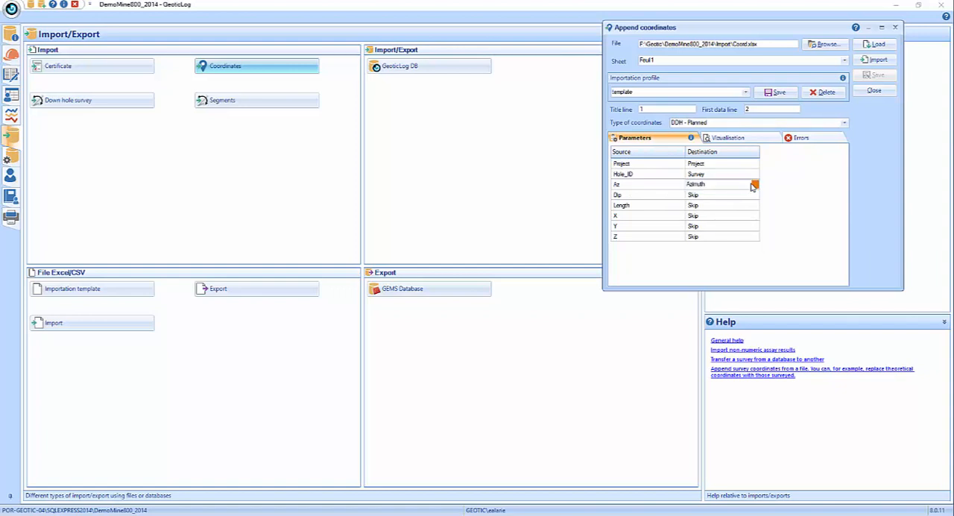
pyautogui.click(719, 196)
pyautogui.click(746, 196)
pyautogui.scroll(-1, 751, 198)
pyautogui.click(754, 196)
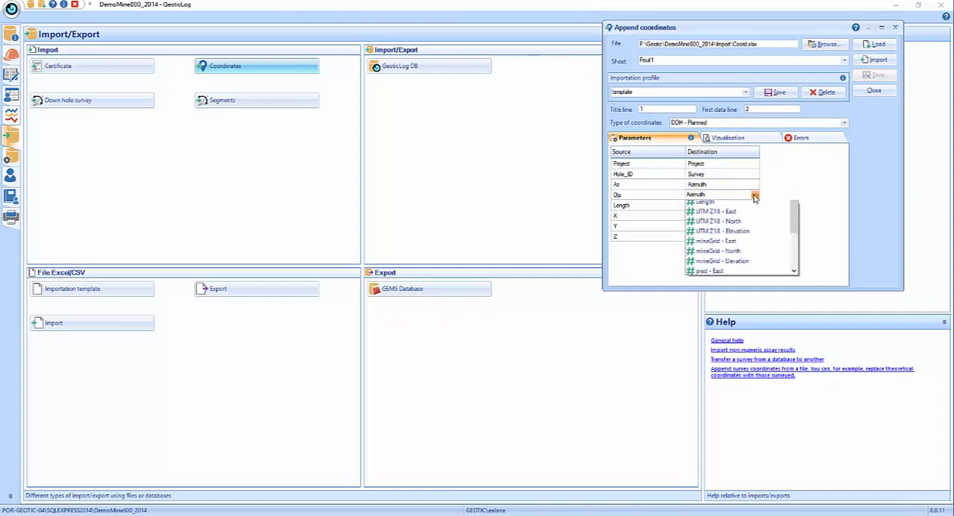
pyautogui.scroll(1, 716, 216)
pyautogui.click(735, 210)
# - Map the source column Length to the Length destination after reviewing the available destination fields
pyautogui.click(737, 208)
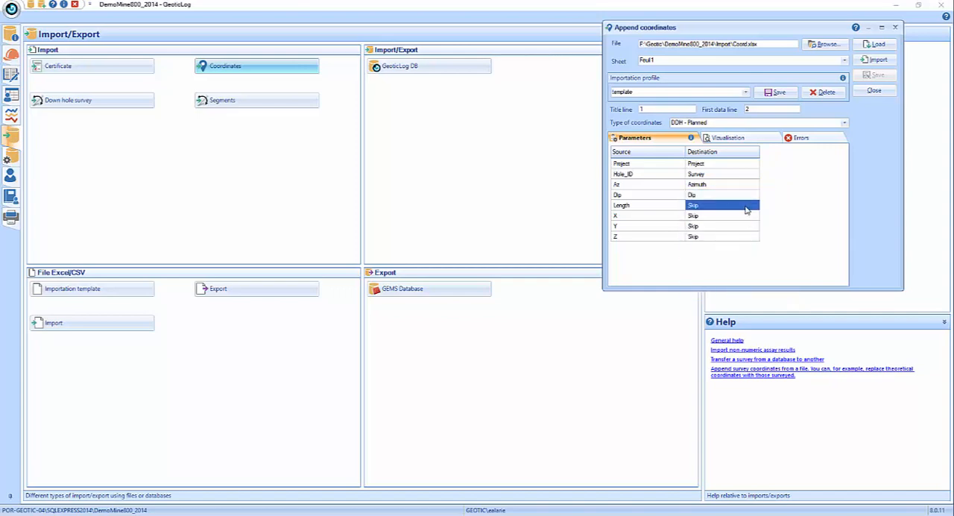
pyautogui.scroll(-1, 742, 208)
pyautogui.click(755, 206)
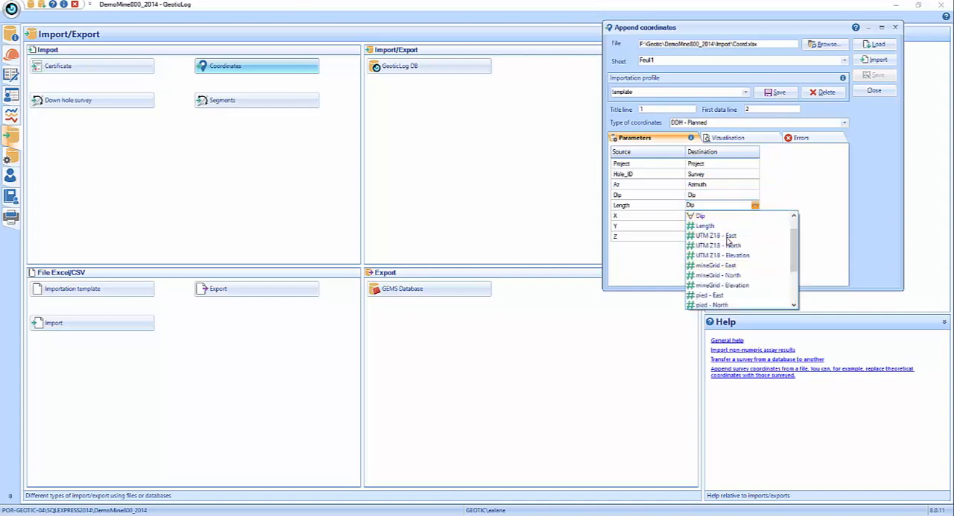
pyautogui.scroll(-2, 736, 269)
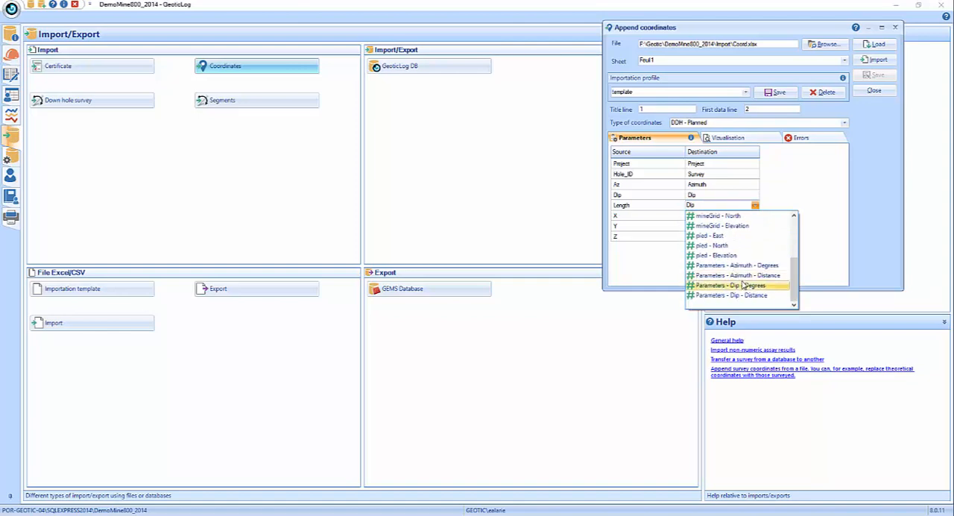
pyautogui.scroll(3, 736, 272)
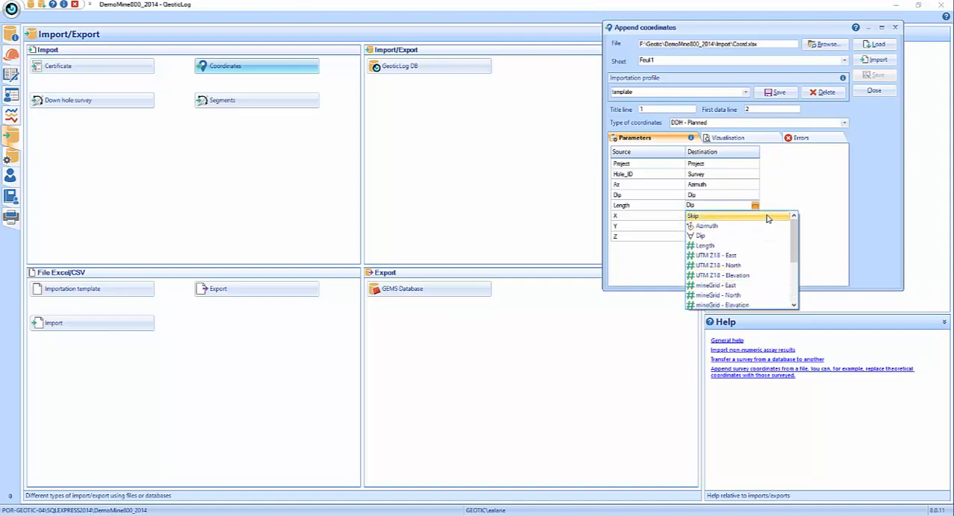
pyautogui.click(701, 246)
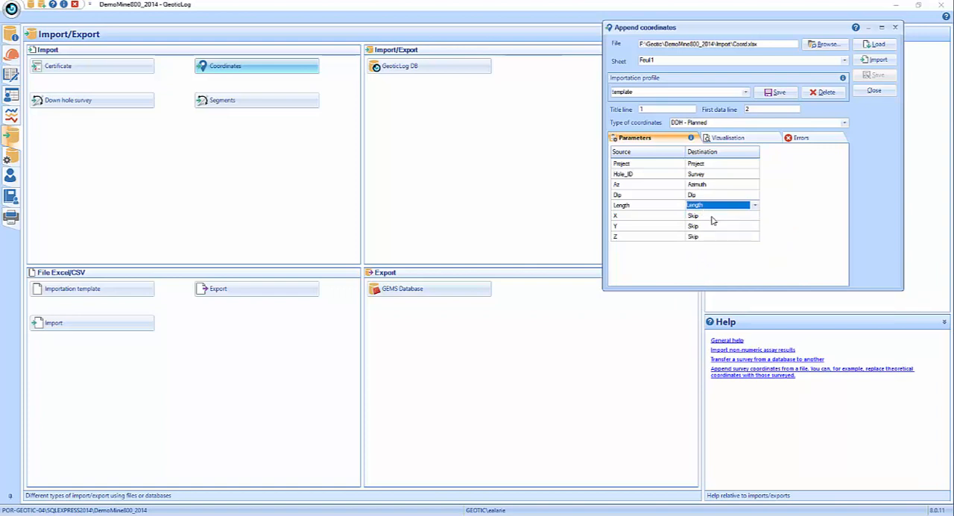
# - Map the source column X to UTM Z18 - East and Y to UTM Z18 - North
pyautogui.click(714, 216)
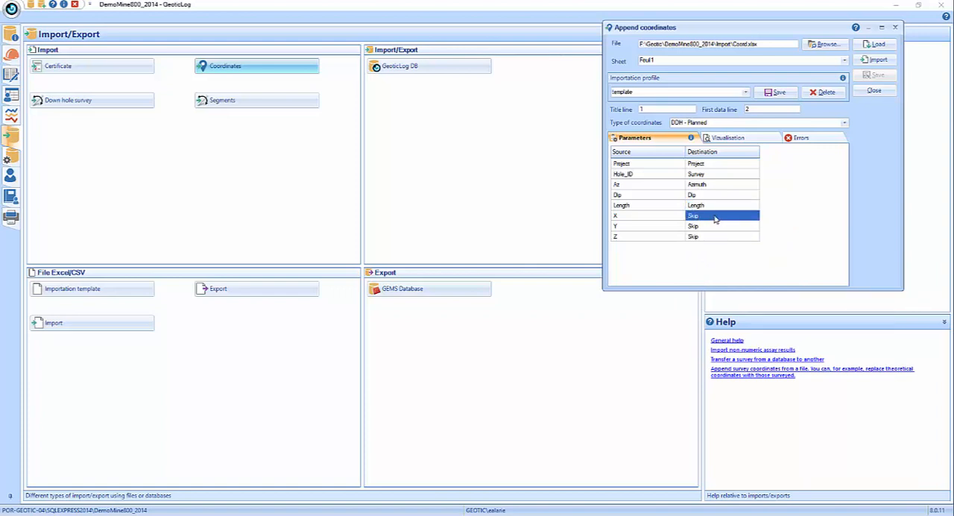
pyautogui.click(714, 216)
pyautogui.click(754, 217)
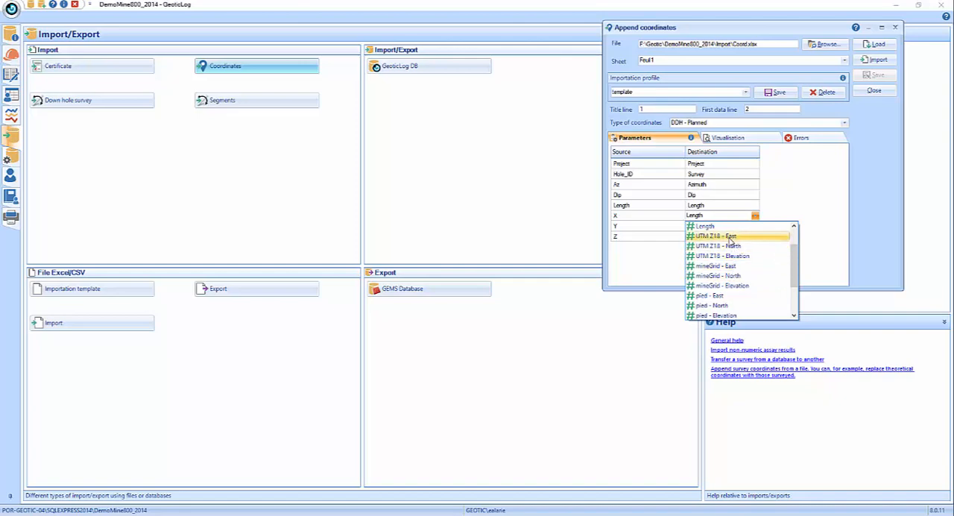
pyautogui.click(732, 237)
pyautogui.click(749, 227)
pyautogui.click(750, 228)
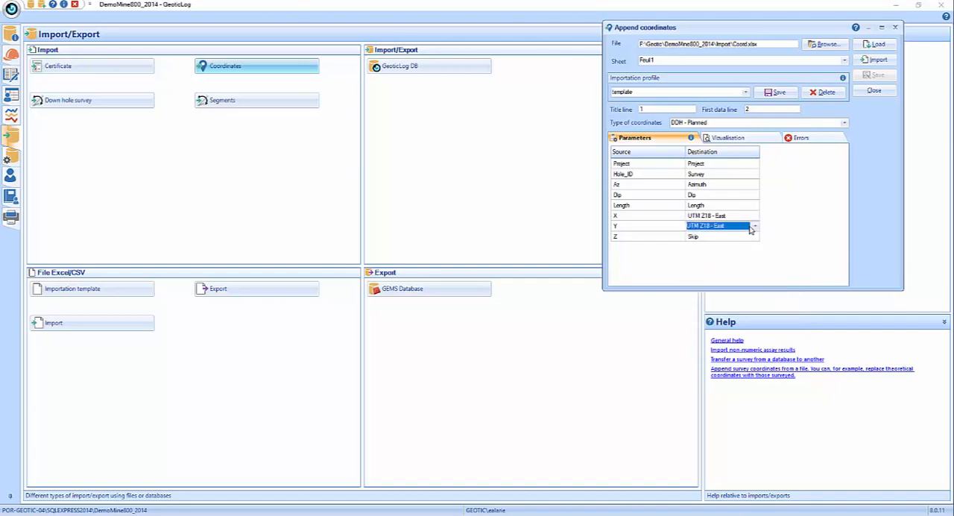
pyautogui.click(754, 227)
pyautogui.click(746, 247)
# - Map the source column Z to UTM Z18 - Elevation and display the preview of the file's data
pyautogui.click(756, 237)
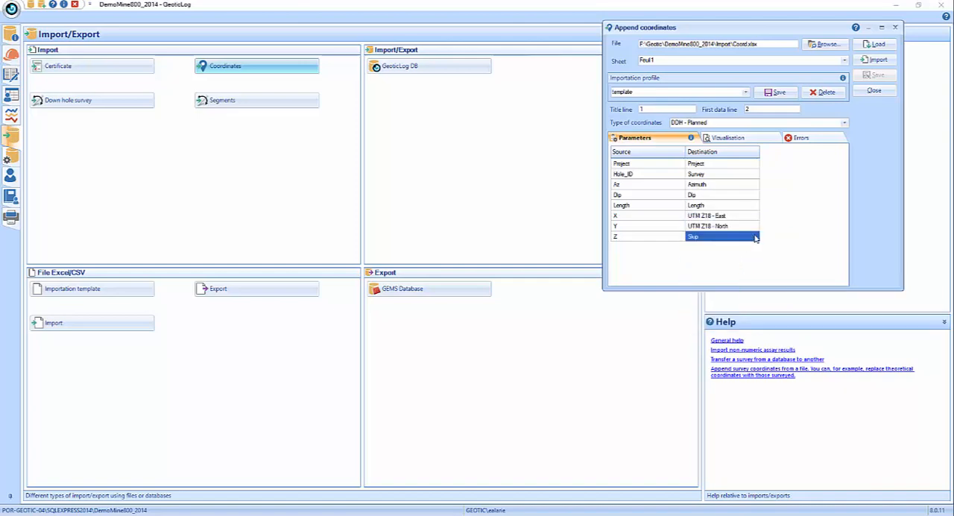
pyautogui.click(755, 238)
pyautogui.click(755, 237)
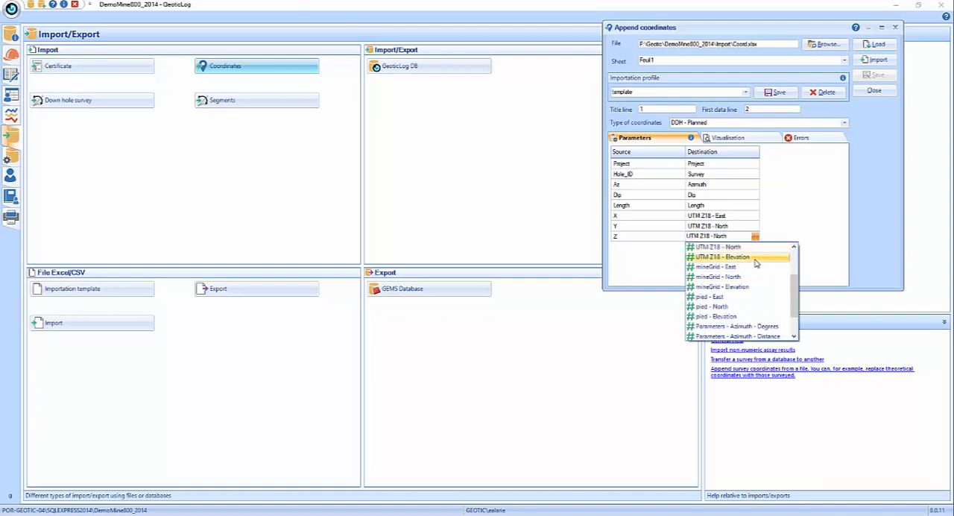
pyautogui.click(755, 259)
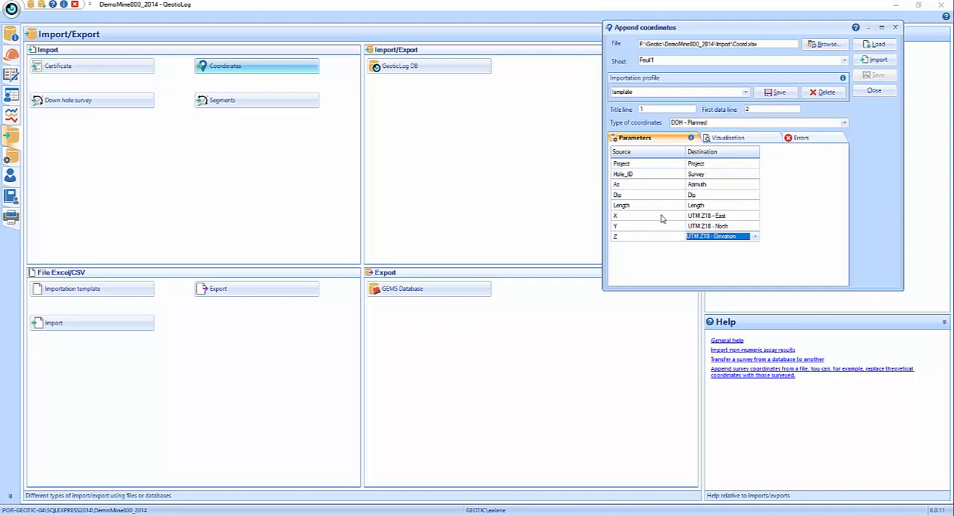
pyautogui.click(823, 216)
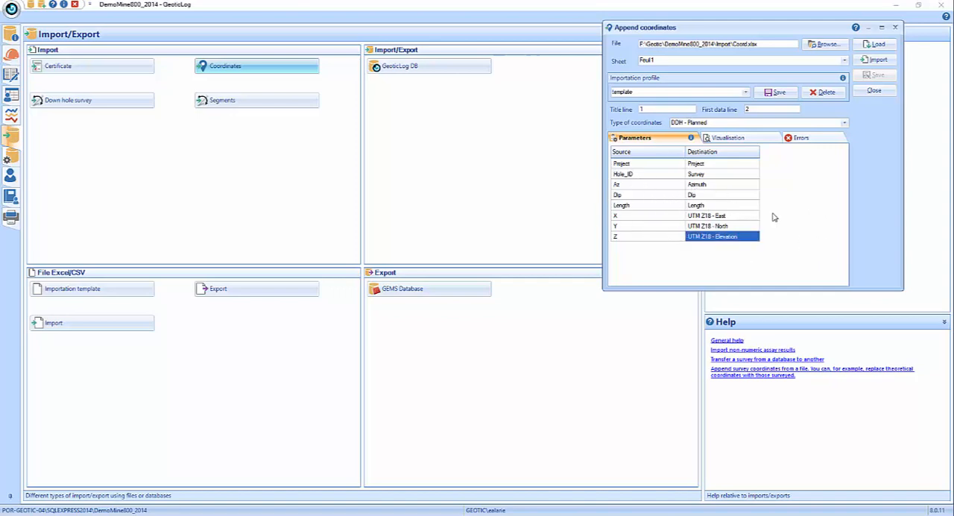
pyautogui.click(748, 139)
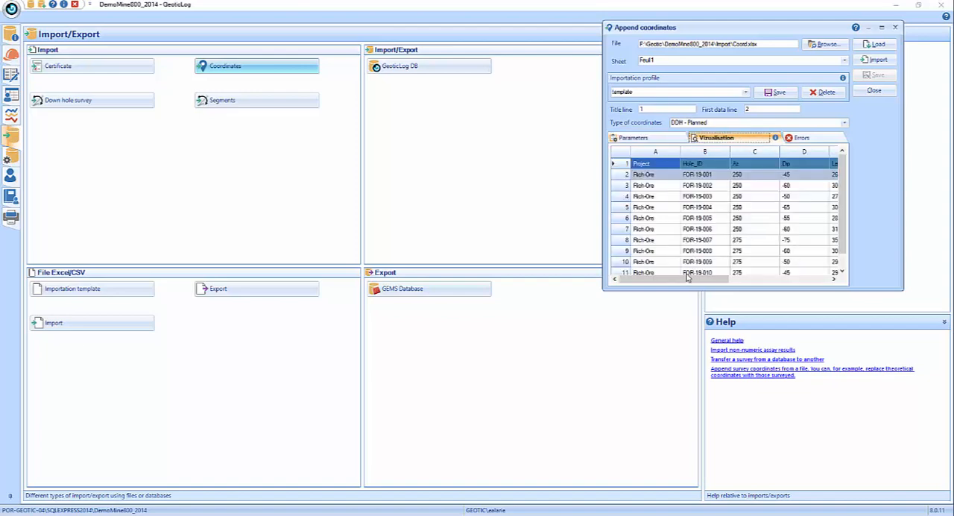
# - Check the file preview and error list, import the planned coordinates while creating all missing surveys, and close the import dialog
pyautogui.moveTo(661, 280); pyautogui.dragTo(639, 288)
pyautogui.click(811, 141)
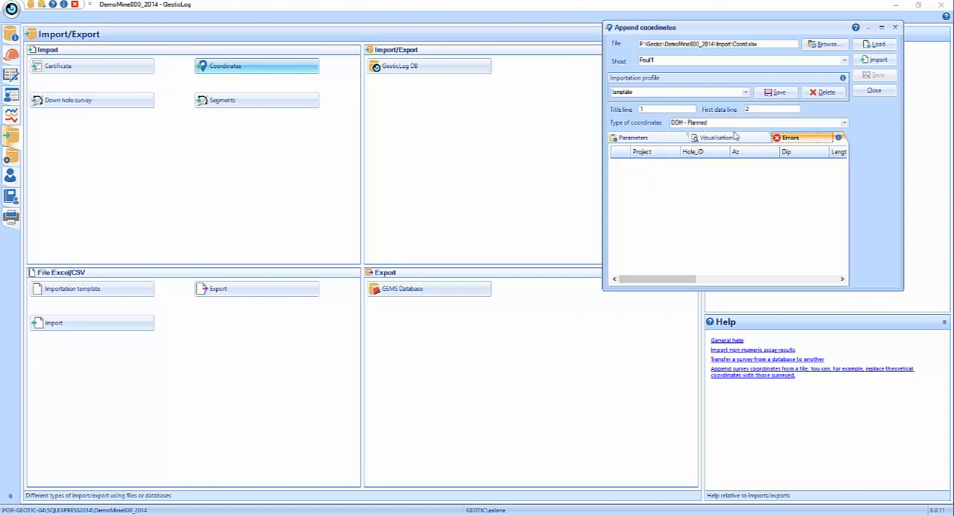
pyautogui.click(892, 60)
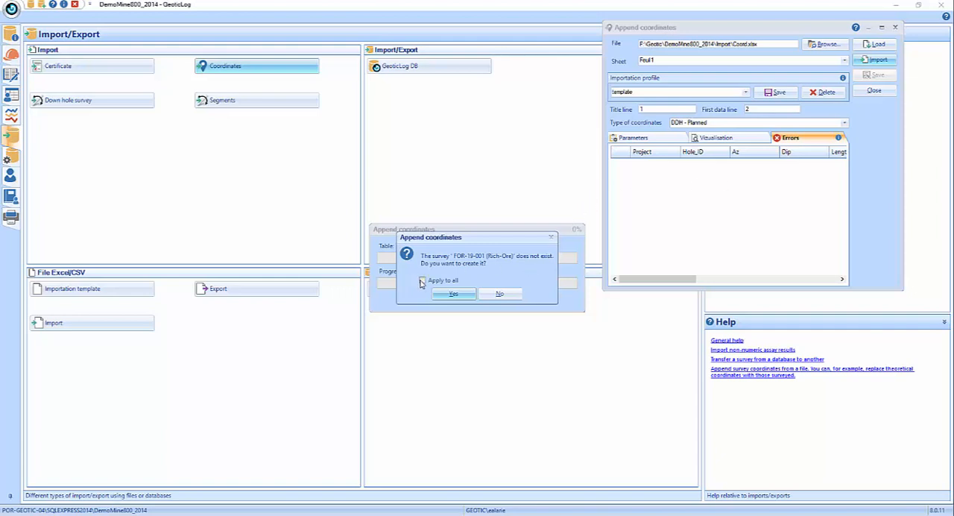
pyautogui.click(455, 295)
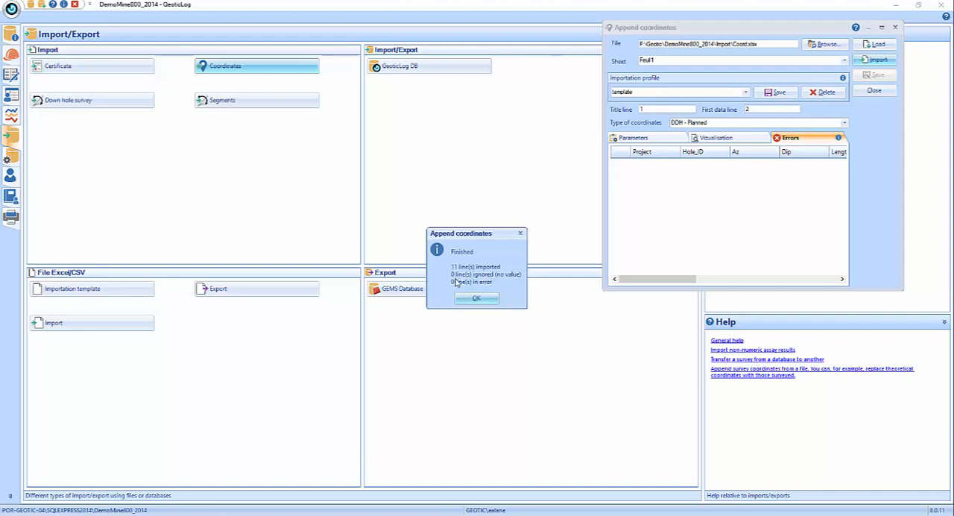
pyautogui.click(471, 297)
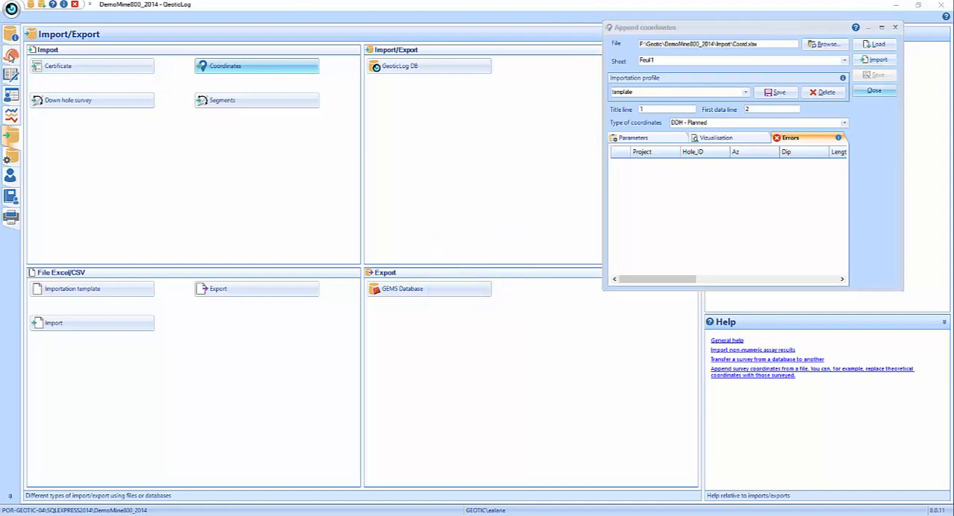
pyautogui.click(876, 95)
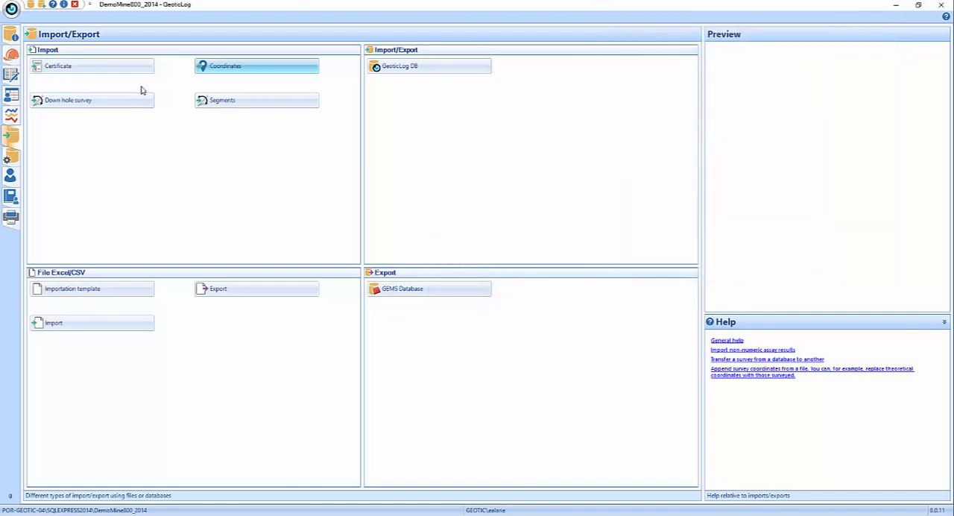
# - Refresh the Rich-Ore survey list by switching to Rich-Ore-other and back, and view the planned coordinates of hole FOR-19-002
pyautogui.click(11, 60)
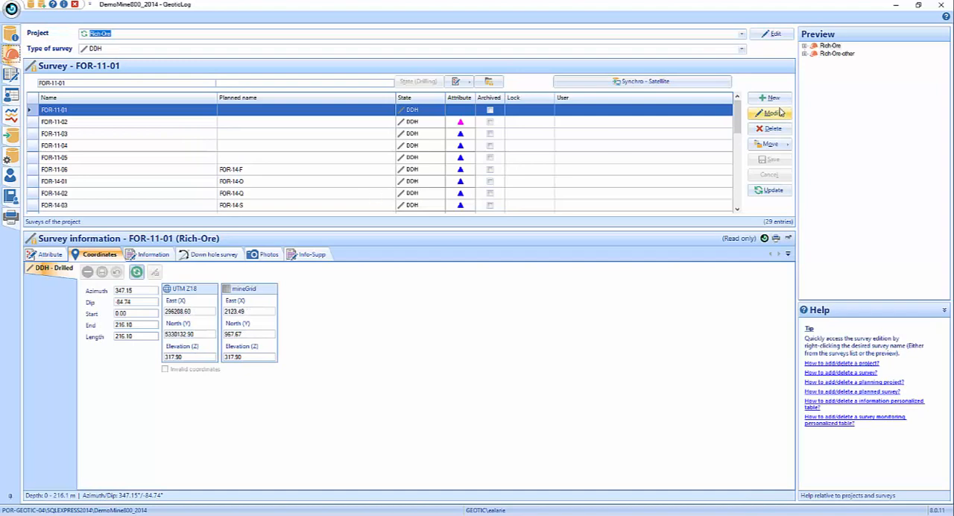
pyautogui.moveTo(738, 112); pyautogui.dragTo(737, 75)
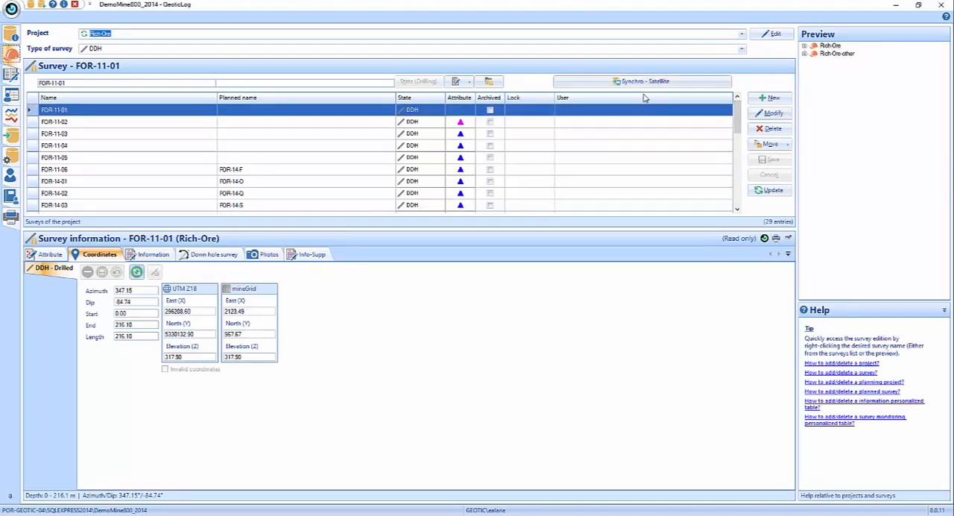
pyautogui.click(743, 49)
pyautogui.click(743, 50)
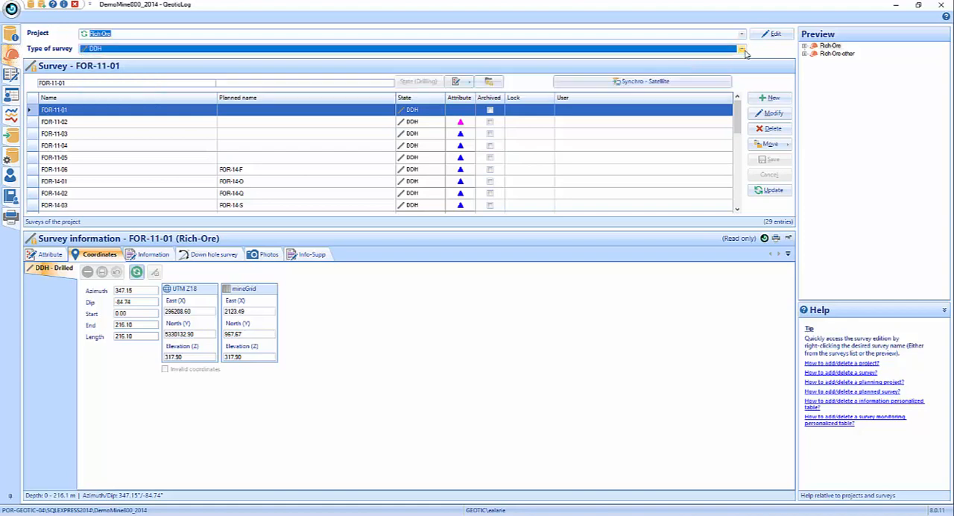
pyautogui.click(742, 34)
pyautogui.click(741, 49)
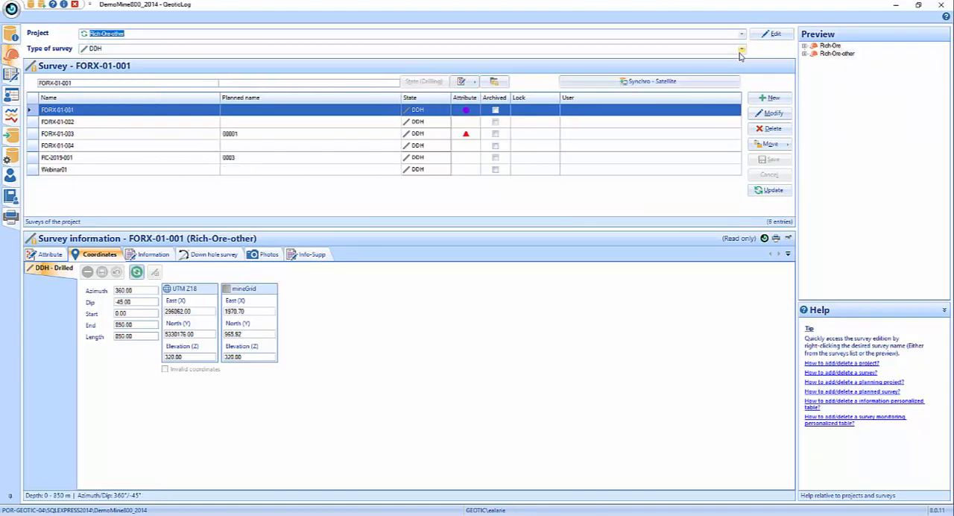
pyautogui.click(742, 34)
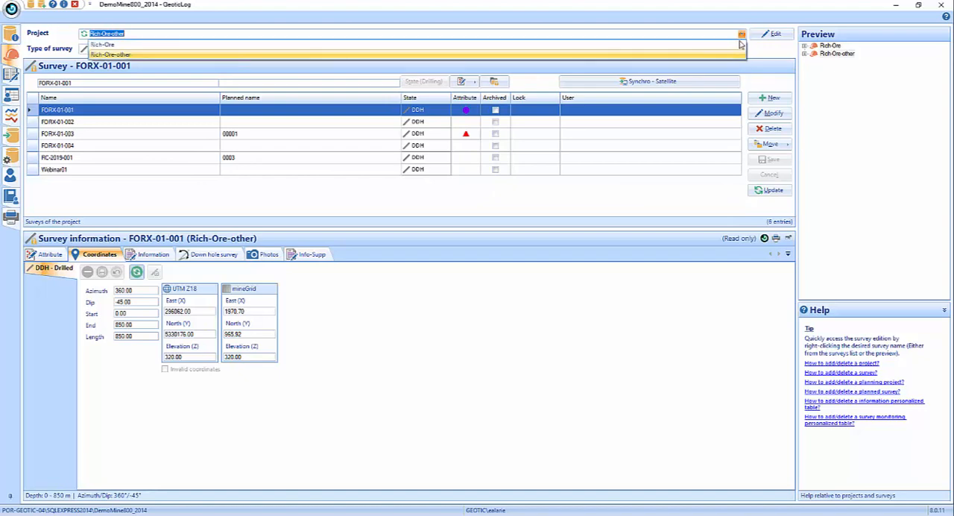
pyautogui.click(742, 51)
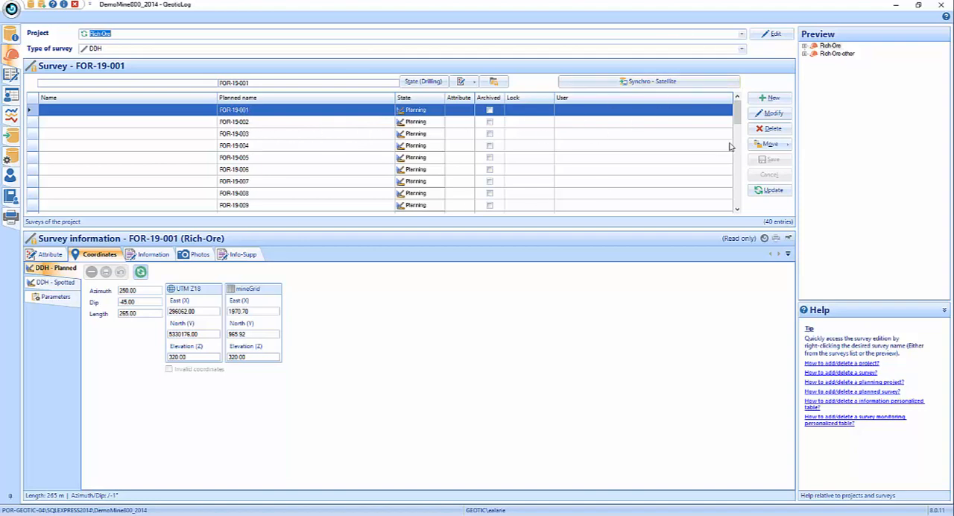
pyautogui.moveTo(737, 117)
pyautogui.mouseDown()
pyautogui.moveTo(740, 134)
pyautogui.moveTo(739, 112)
pyautogui.mouseUp()
pyautogui.click(355, 124)
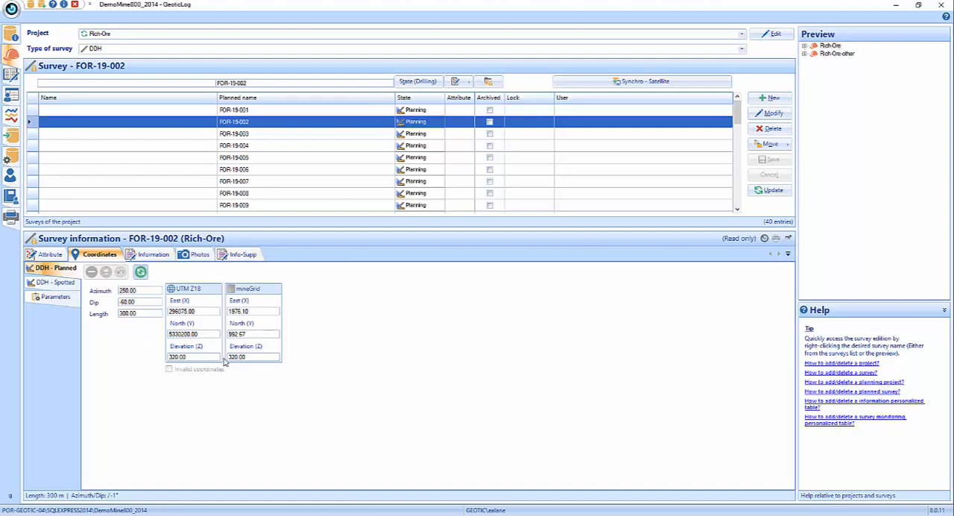
# - Start a down hole survey import and load the file Testdeviation.xlsx
pyautogui.click(11, 138)
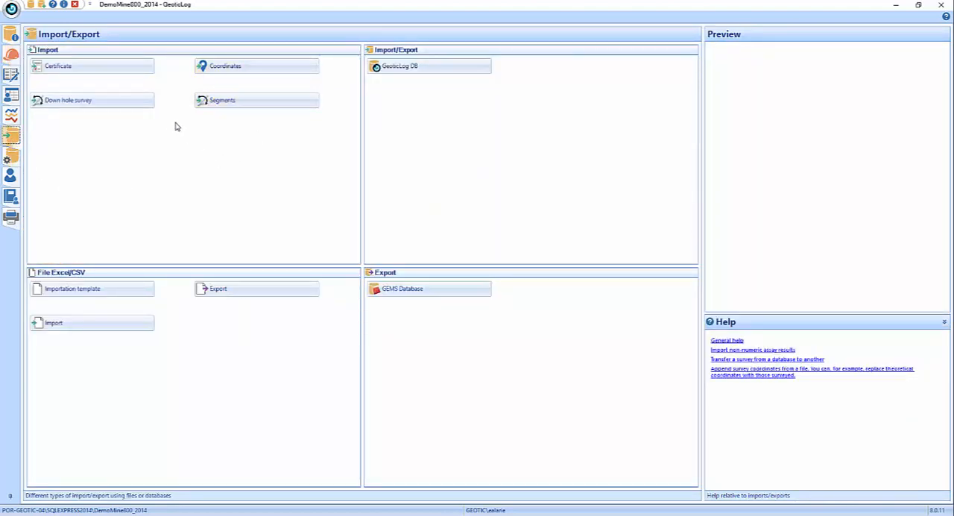
pyautogui.click(92, 106)
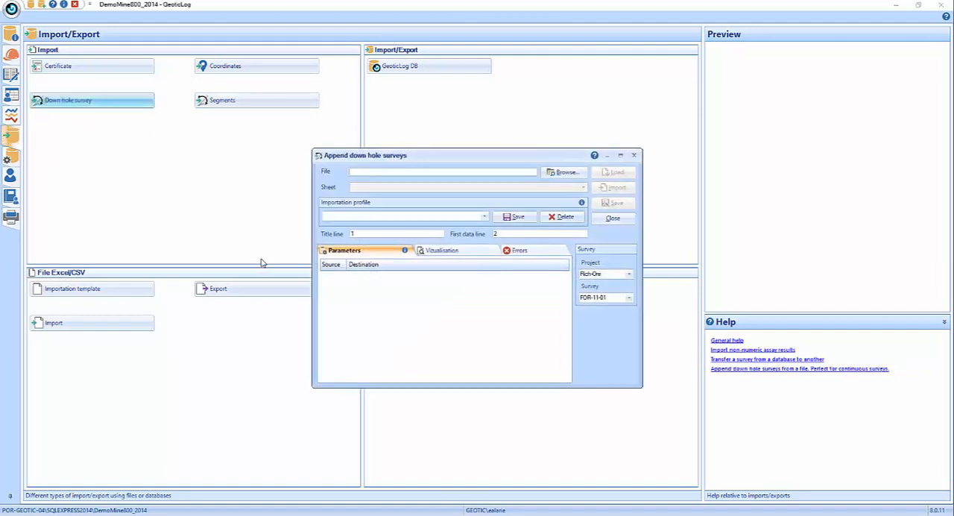
pyautogui.click(551, 174)
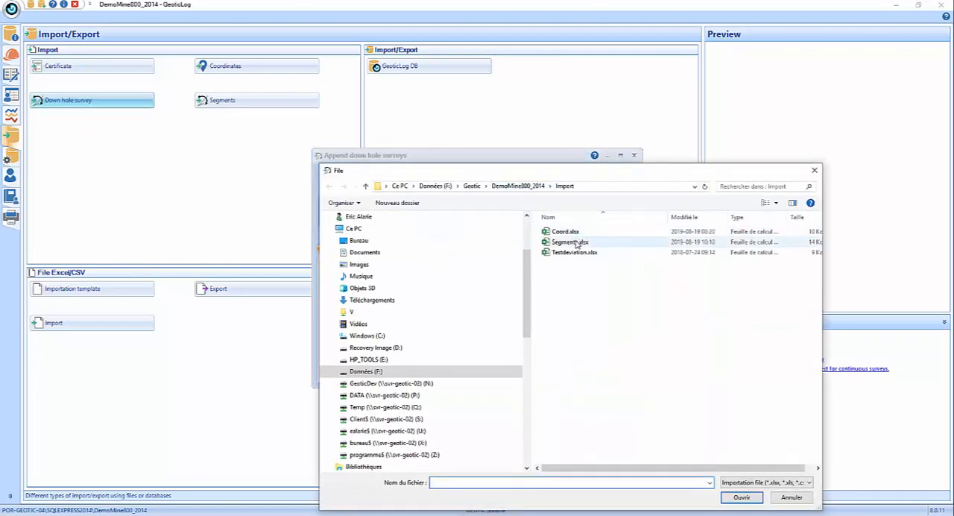
pyautogui.click(576, 253)
pyautogui.click(742, 497)
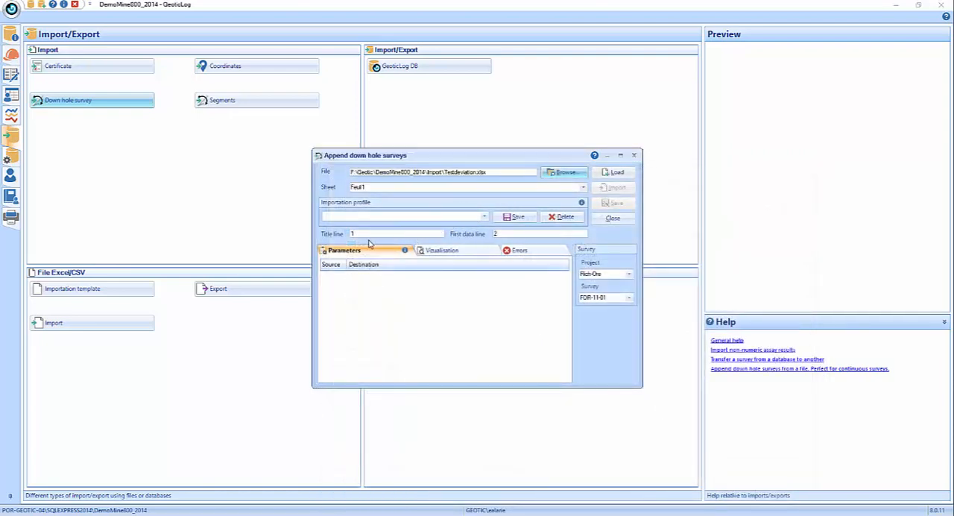
pyautogui.click(616, 172)
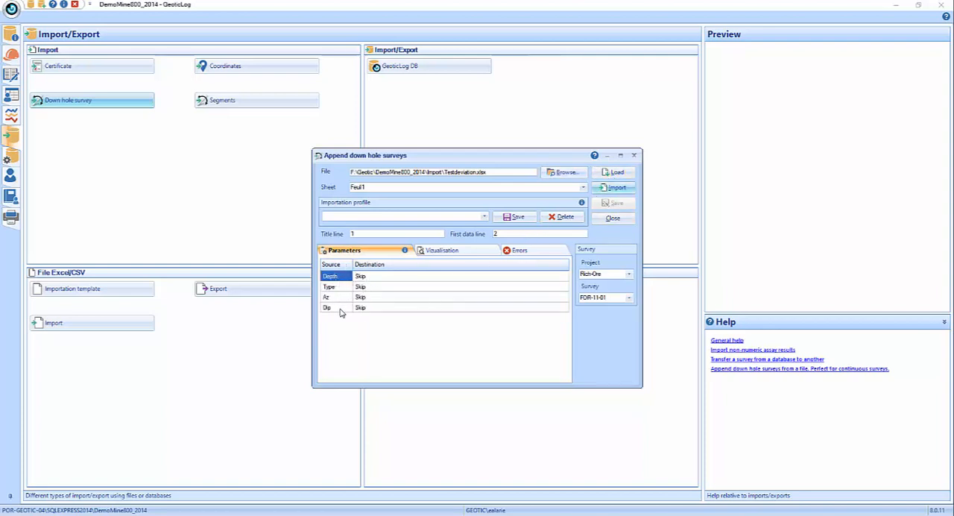
# - Map the source column Depth to Depth and the source column Type to Type
pyautogui.click(542, 279)
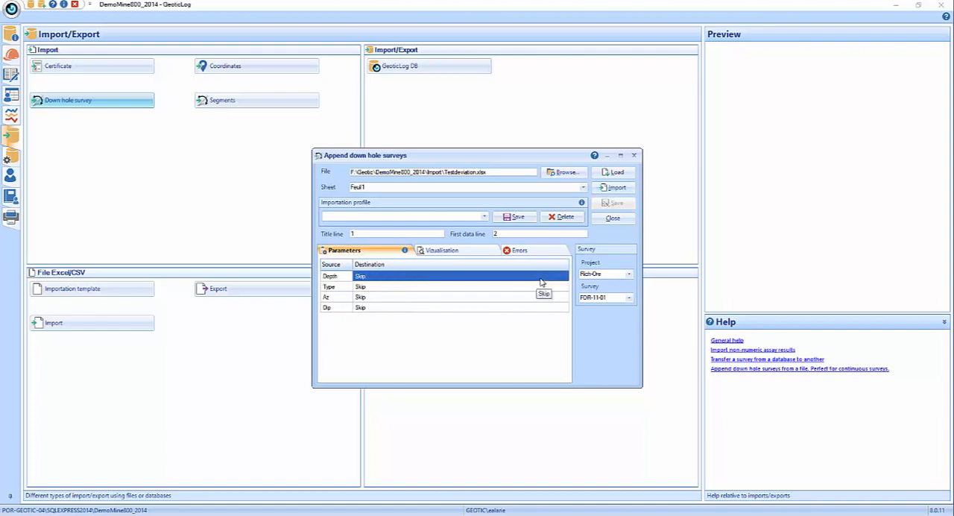
pyautogui.click(541, 281)
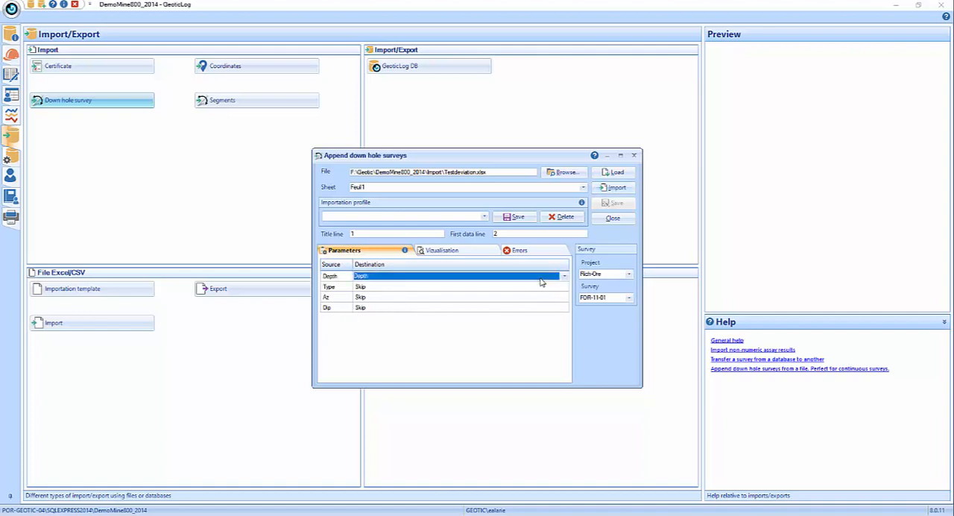
pyautogui.press('Down')
pyautogui.press('Return')
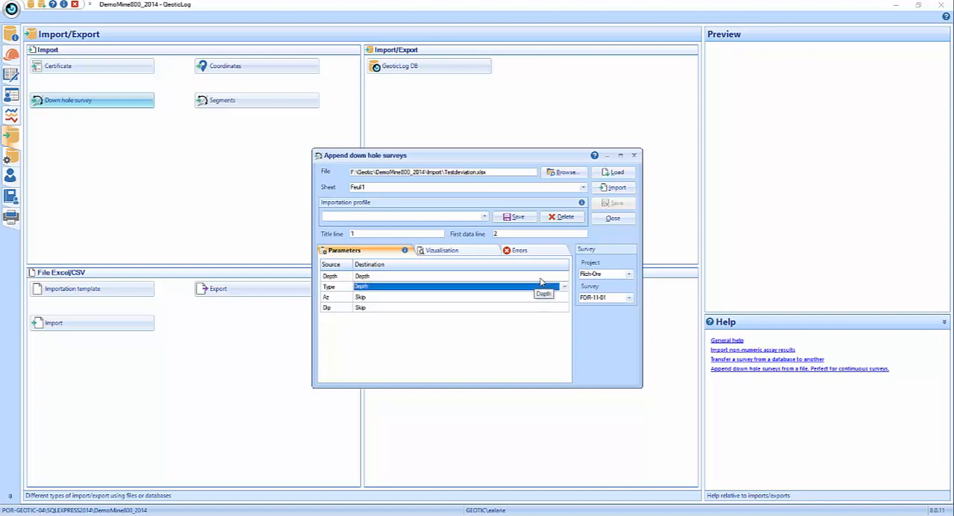
pyautogui.press('Down')
pyautogui.press('Down')
pyautogui.press('Down')
pyautogui.press('Down')
pyautogui.press('Up')
pyautogui.press('Up')
pyautogui.press('Up')
pyautogui.press('Up')
pyautogui.press('Up')
pyautogui.press('Return')
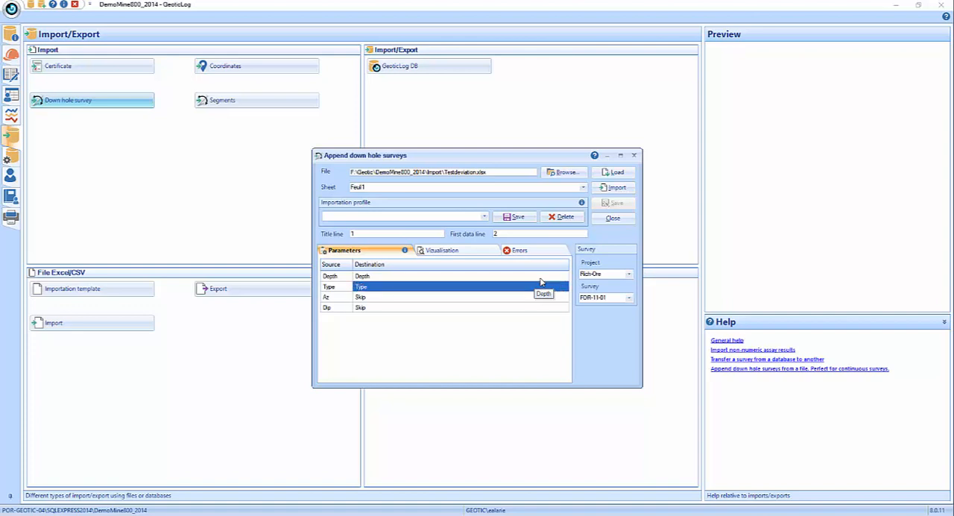
# - Map the down hole file's source column Az to Azimuth and its Dip column to Dip
pyautogui.press('Down')
pyautogui.press('Return')
pyautogui.press('Down')
pyautogui.press('Down')
pyautogui.press('Down')
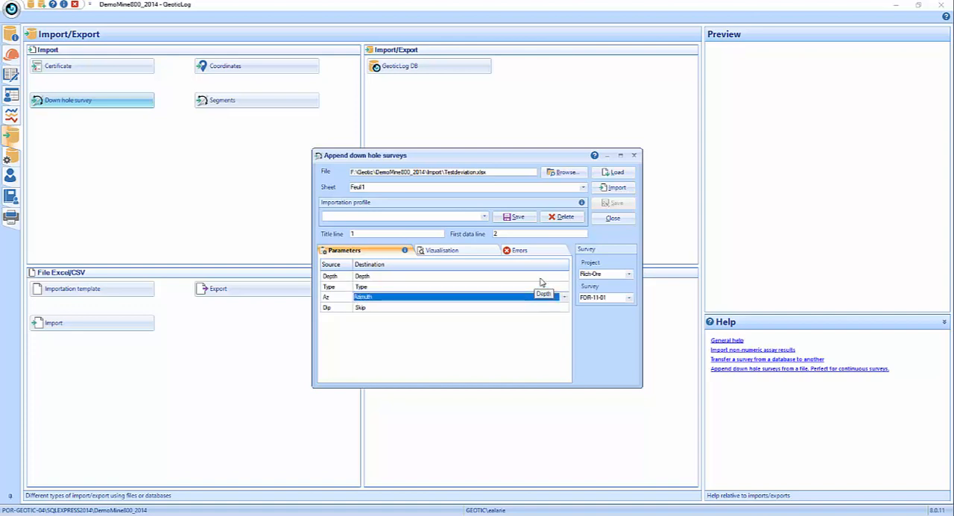
pyautogui.press('Return')
pyautogui.press('Down')
pyautogui.press('Return')
pyautogui.press('Down')
pyautogui.press('Down')
pyautogui.press('Down')
pyautogui.press('Down')
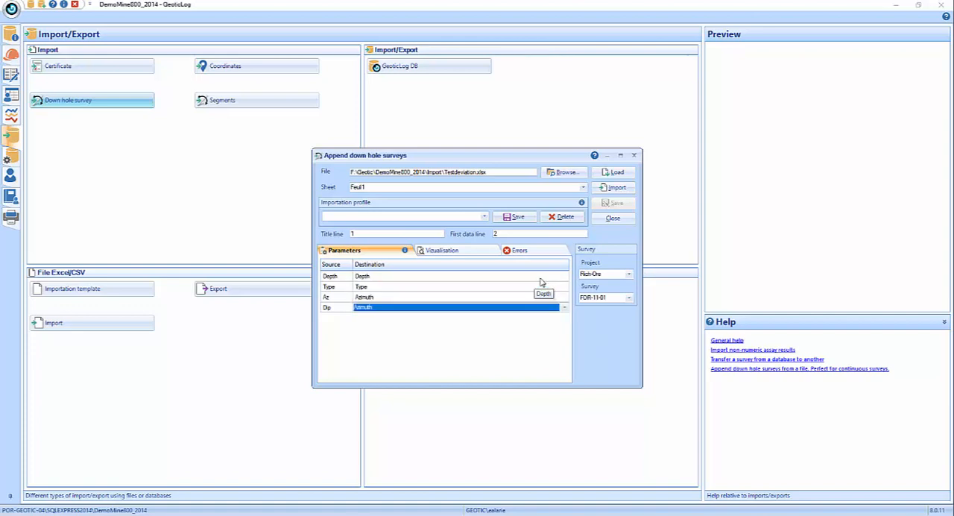
pyautogui.press('Return')
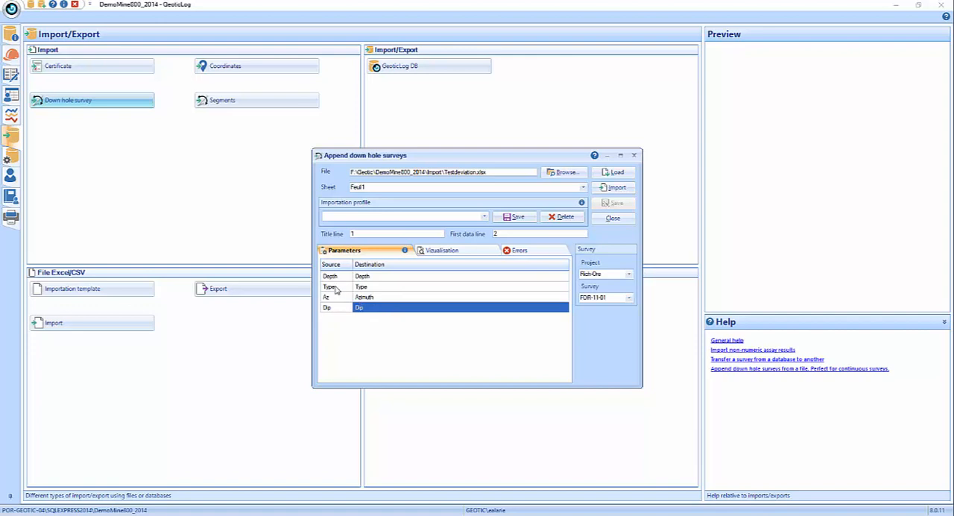
# - Save the column mapping as an importation profile named Deviation
pyautogui.click(379, 217)
pyautogui.write('Deviation')
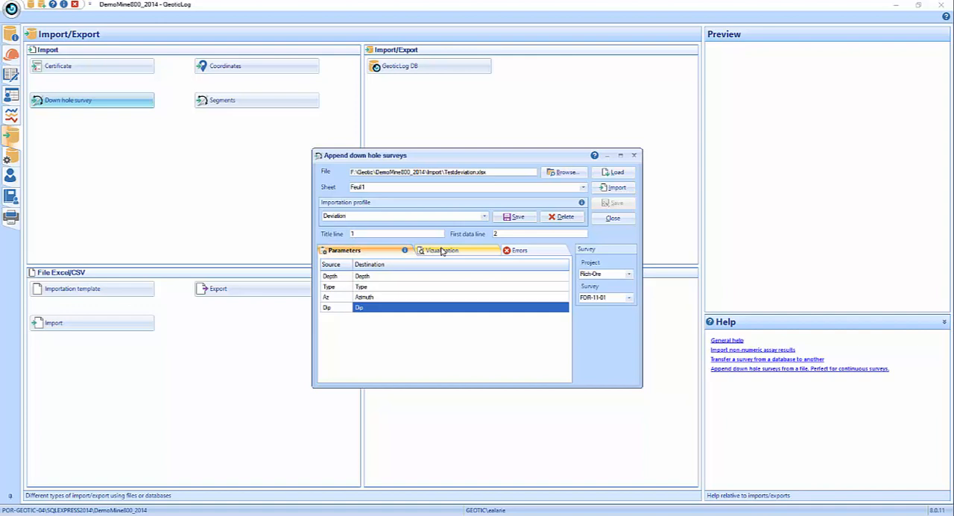
pyautogui.click(514, 216)
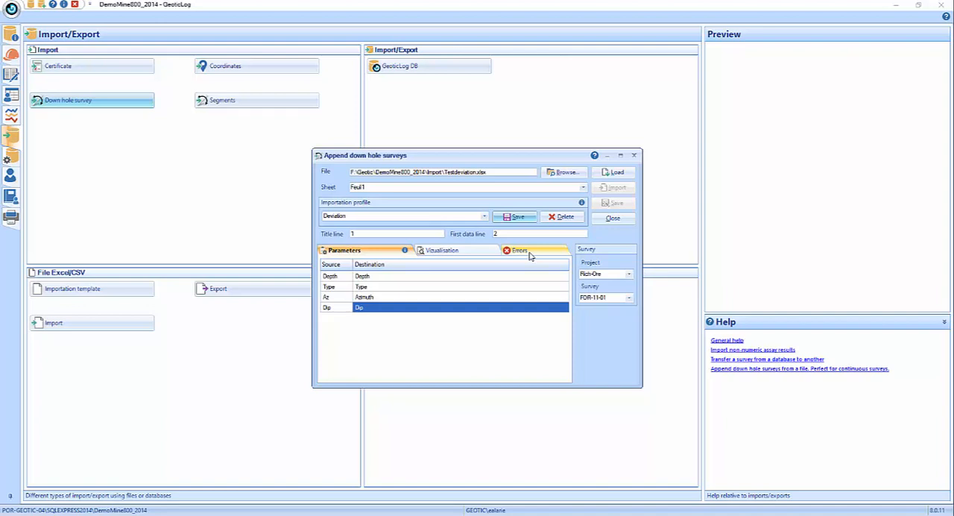
# - Choose project Rich-Ore and survey FOR-11-01 as the target of the down hole survey import
pyautogui.click(629, 274)
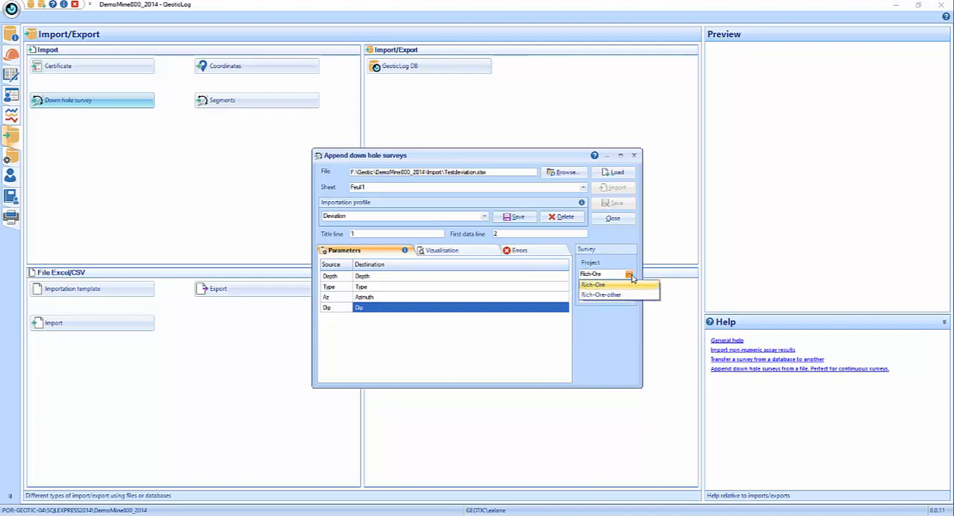
pyautogui.click(630, 285)
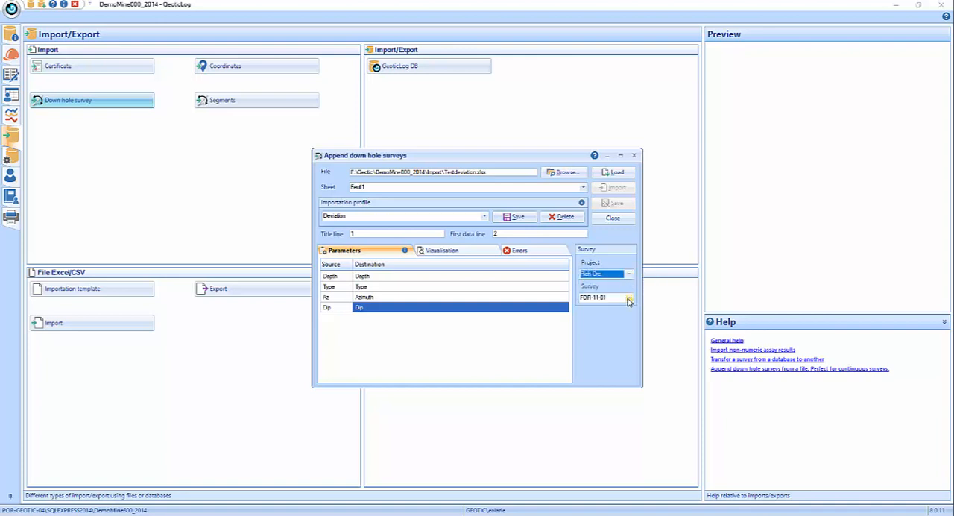
pyautogui.click(629, 297)
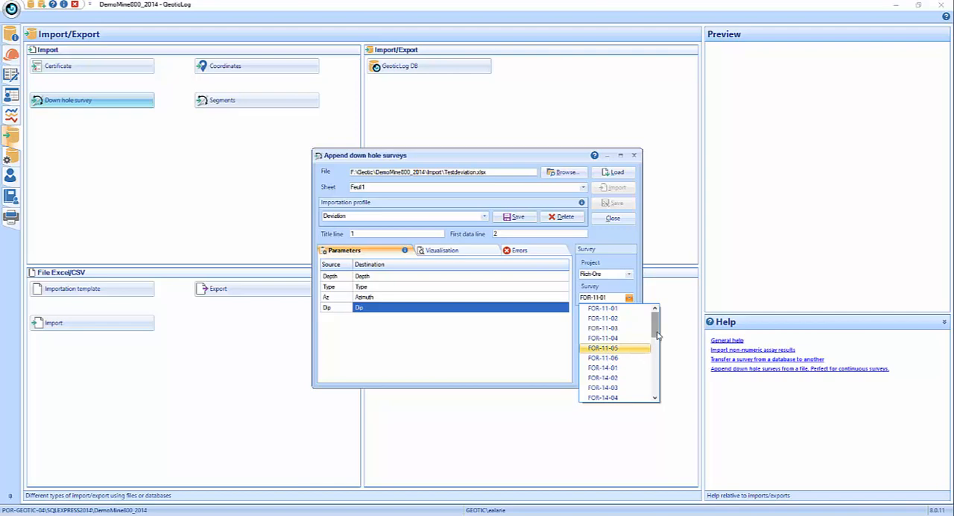
pyautogui.moveTo(655, 324); pyautogui.dragTo(651, 296)
pyautogui.click(622, 290)
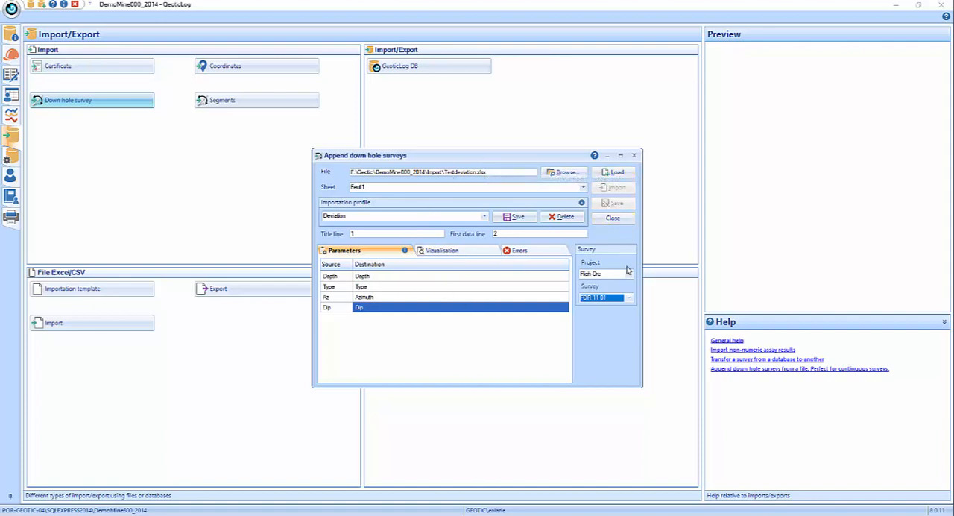
# - Reload and import the down hole data without invalidating existing lines or replacing the existing Type, and review the listed errors
pyautogui.click(615, 176)
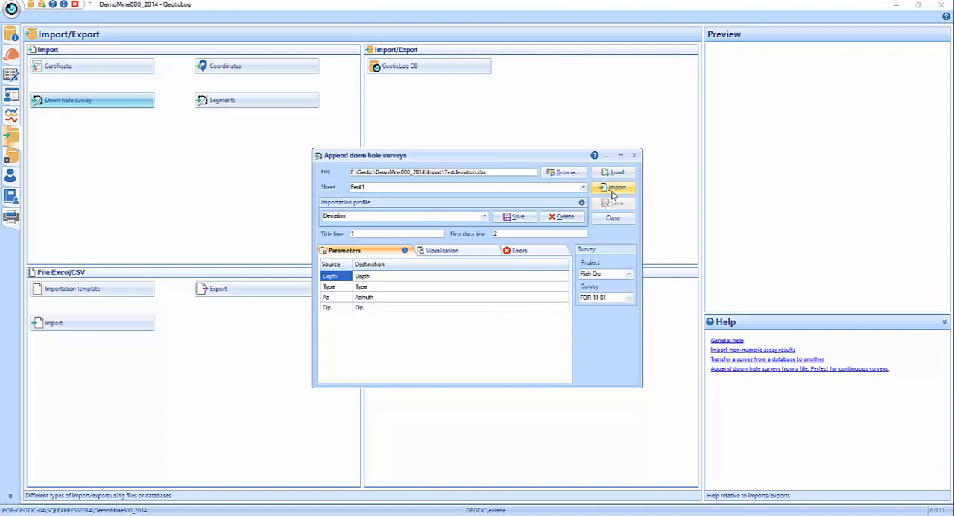
pyautogui.click(614, 189)
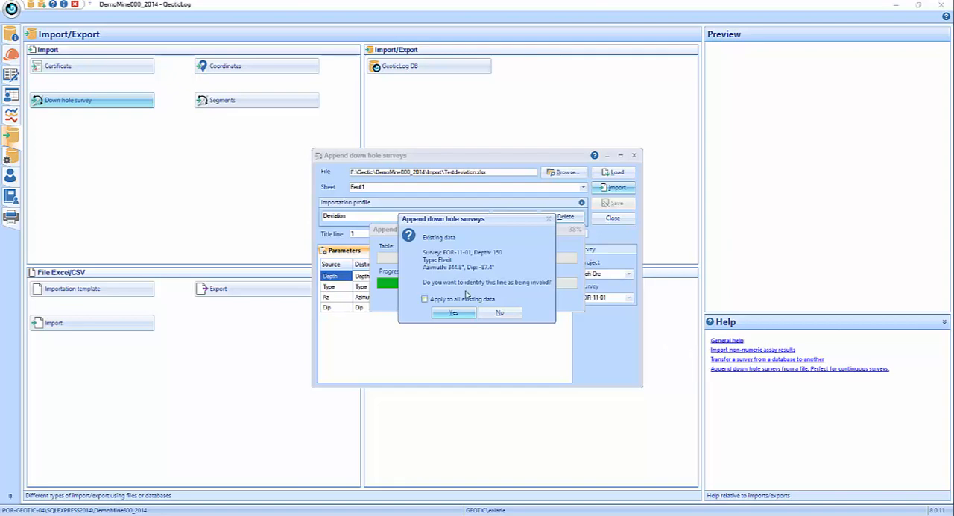
pyautogui.click(425, 299)
pyautogui.click(522, 312)
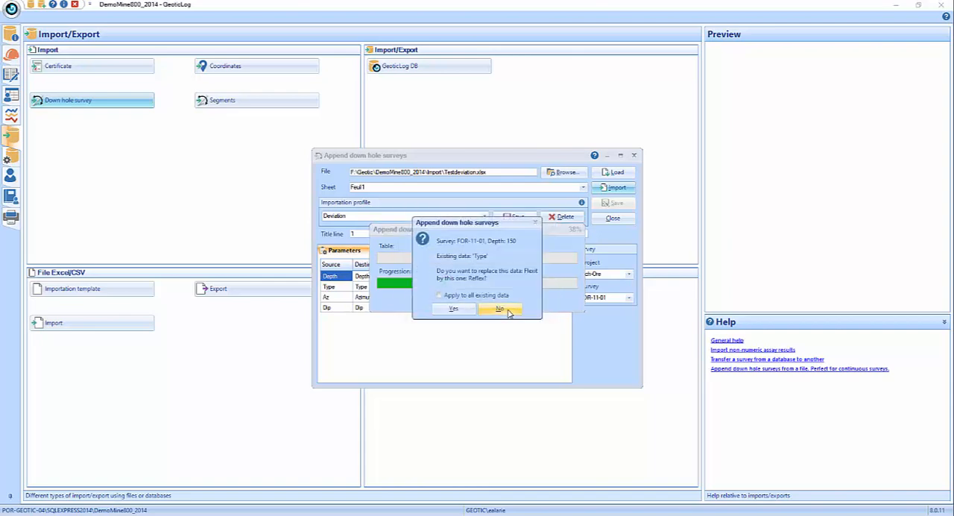
pyautogui.click(498, 308)
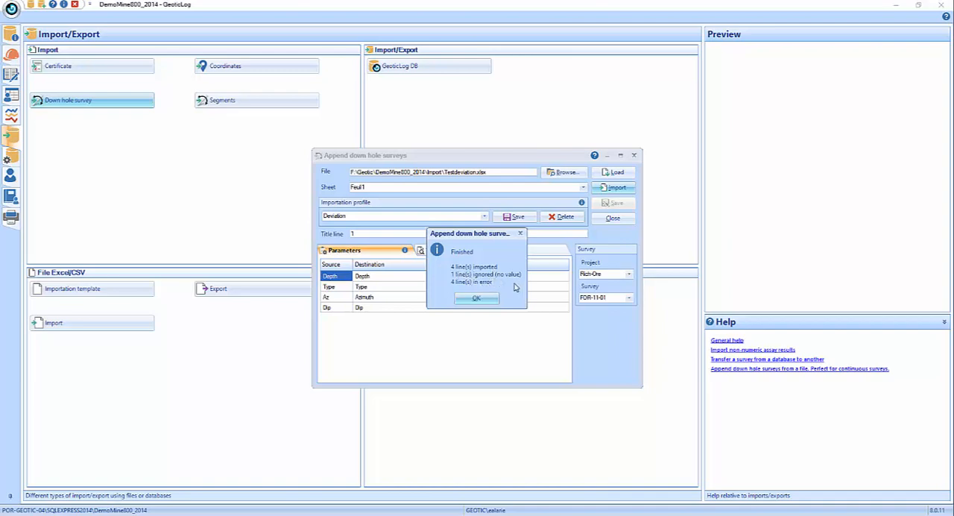
pyautogui.click(475, 299)
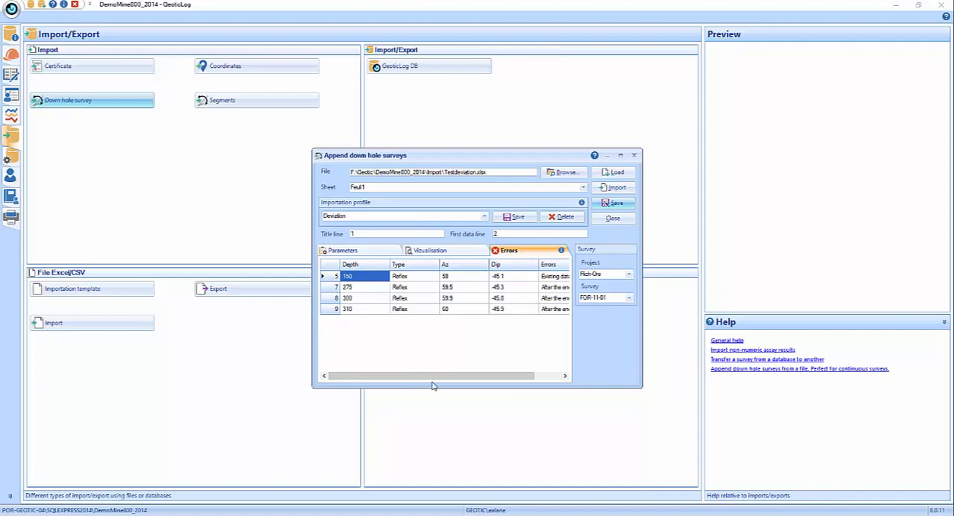
pyautogui.moveTo(443, 377); pyautogui.dragTo(524, 380)
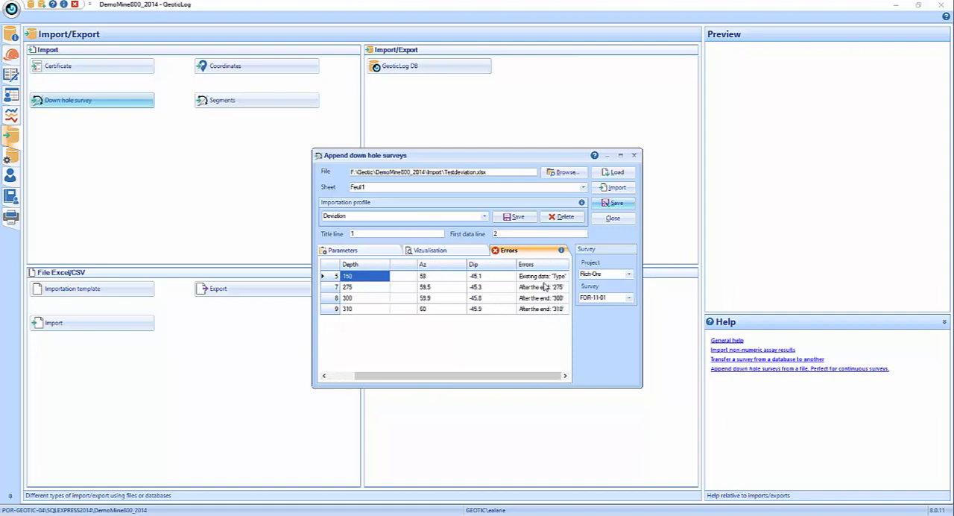
# - Examine the error message of each rejected down hole survey row, and close the down hole survey import
pyautogui.click(551, 279)
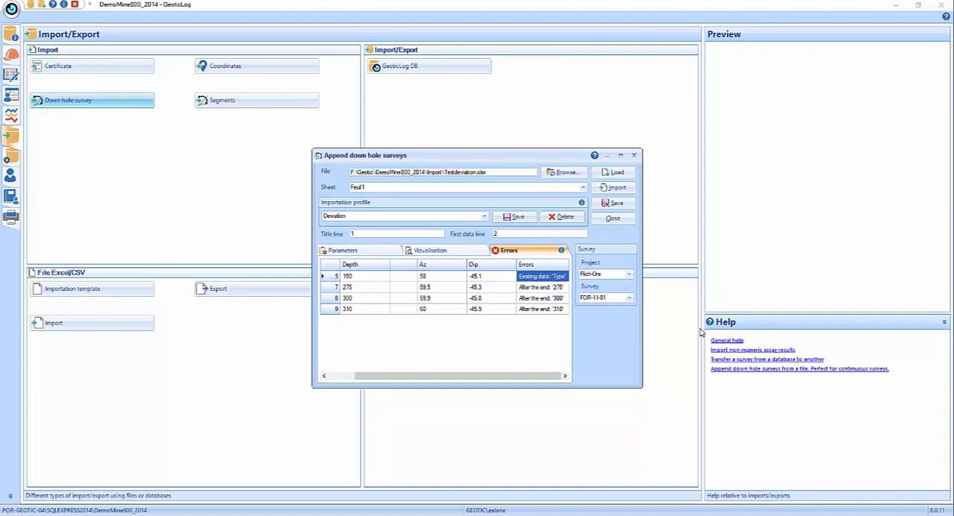
pyautogui.press('Down')
pyautogui.press('Down')
pyautogui.press('Down')
pyautogui.press('Up')
pyautogui.press('Up')
pyautogui.press('Up')
pyautogui.press('Down')
pyautogui.press('Down')
pyautogui.press('Up')
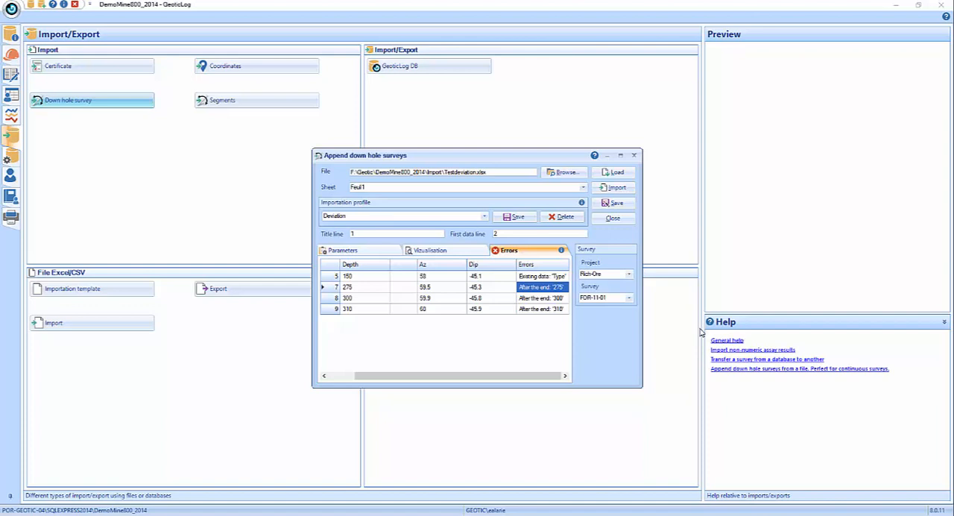
pyautogui.click(613, 220)
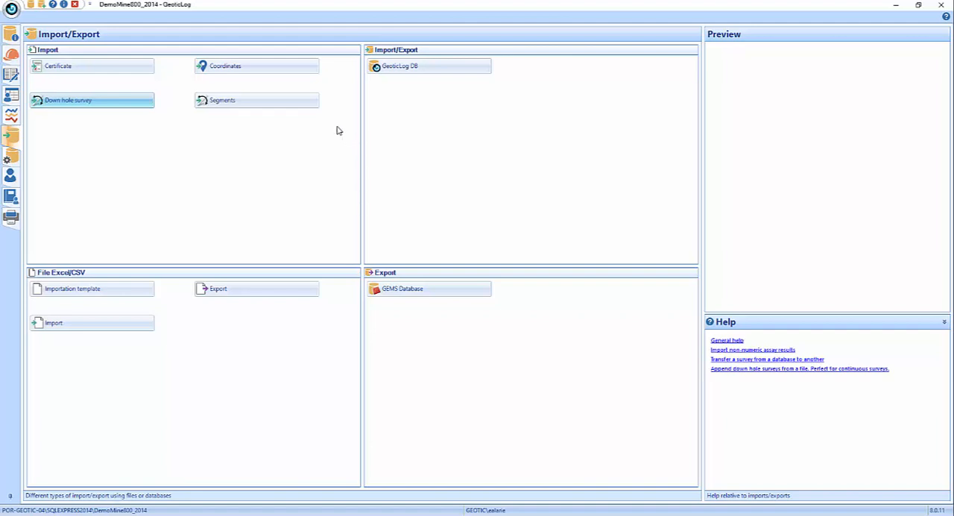
# - Display the Channel surveys of the Rich-Ore-other project
pyautogui.click(261, 104)
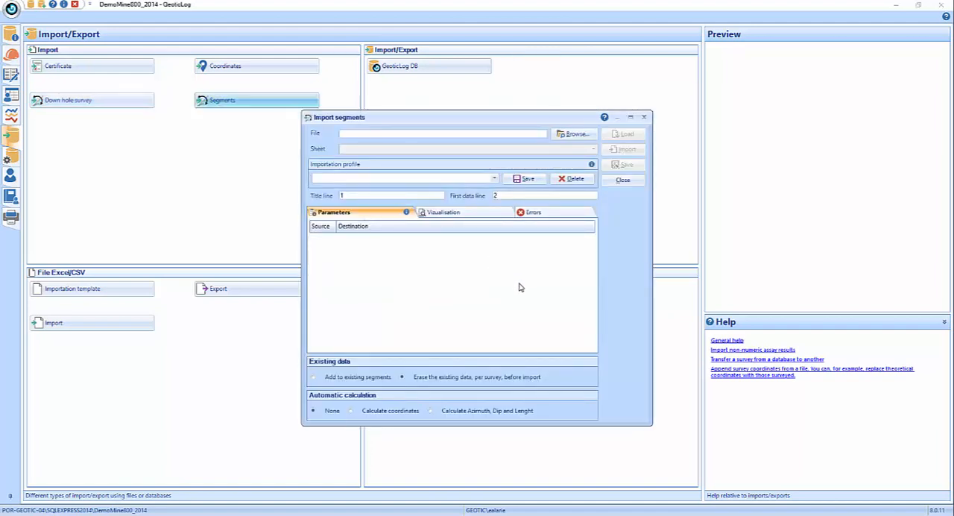
pyautogui.click(622, 180)
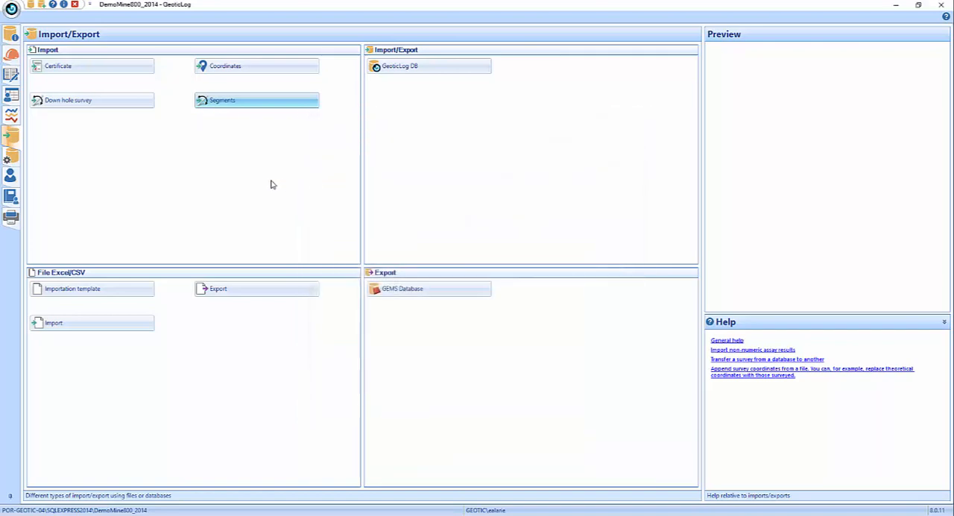
pyautogui.click(11, 56)
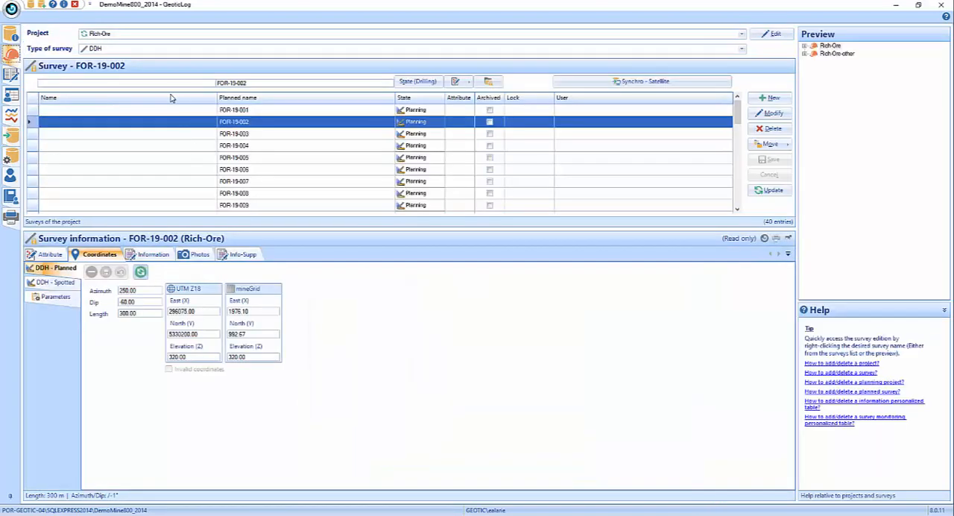
pyautogui.click(742, 33)
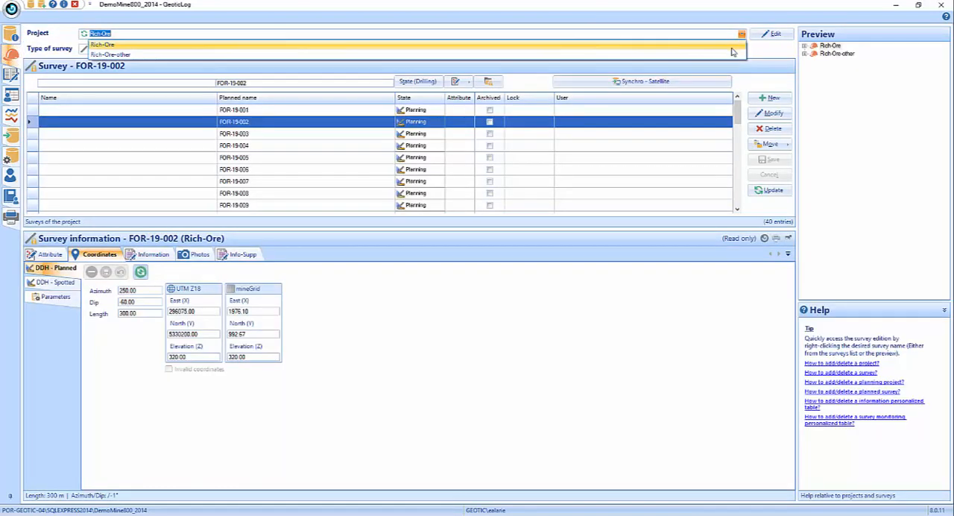
pyautogui.click(733, 54)
pyautogui.click(742, 50)
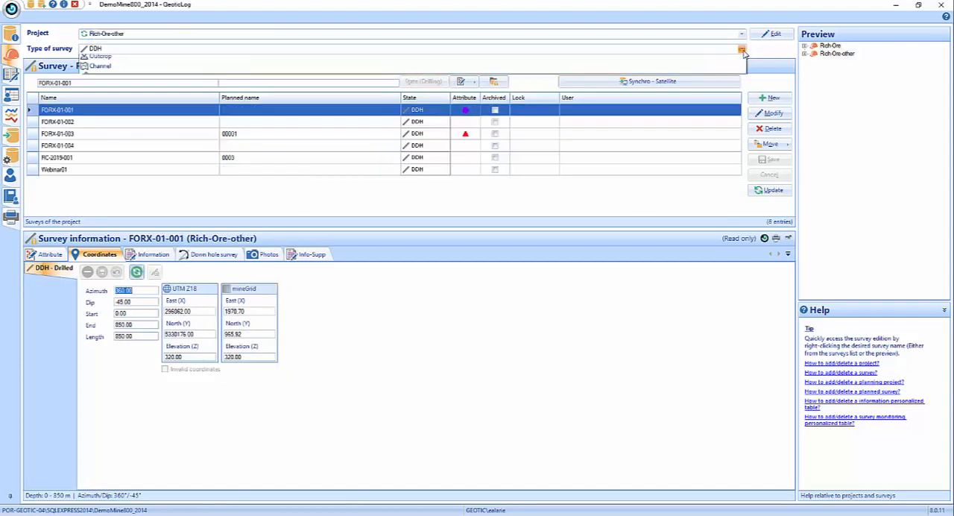
pyautogui.click(747, 82)
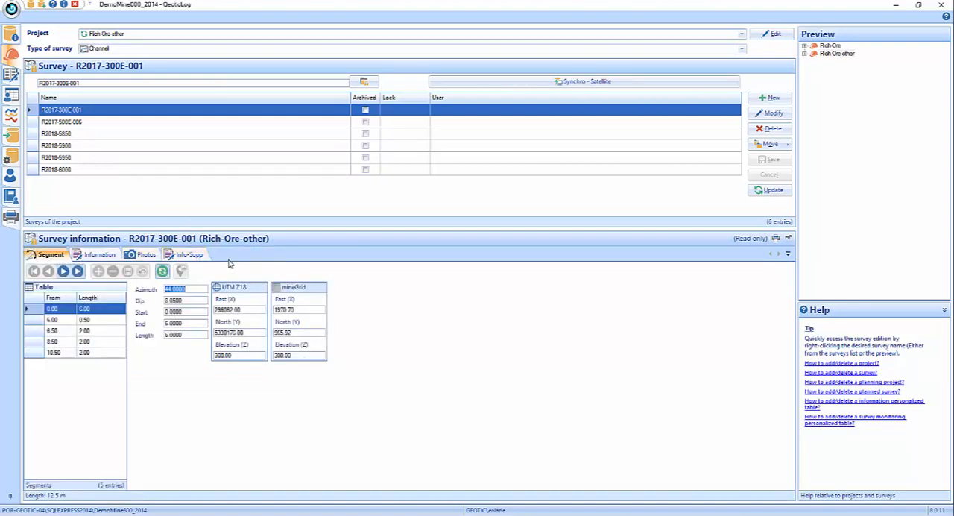
# - Examine the UTM Z18 coordinates and the end of the first segment of channel R2017-300E-001
pyautogui.click(60, 255)
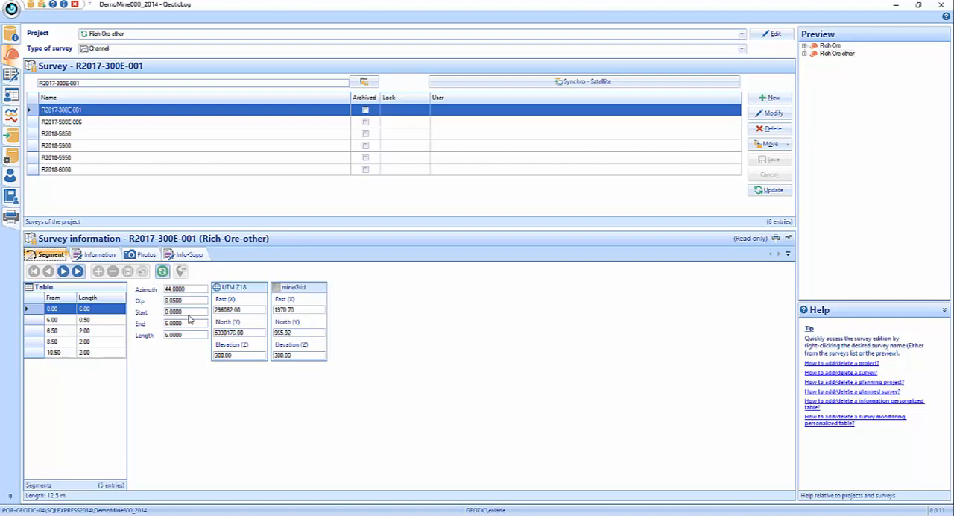
pyautogui.moveTo(260, 310); pyautogui.dragTo(201, 311)
pyautogui.click(249, 333)
pyautogui.click(229, 355)
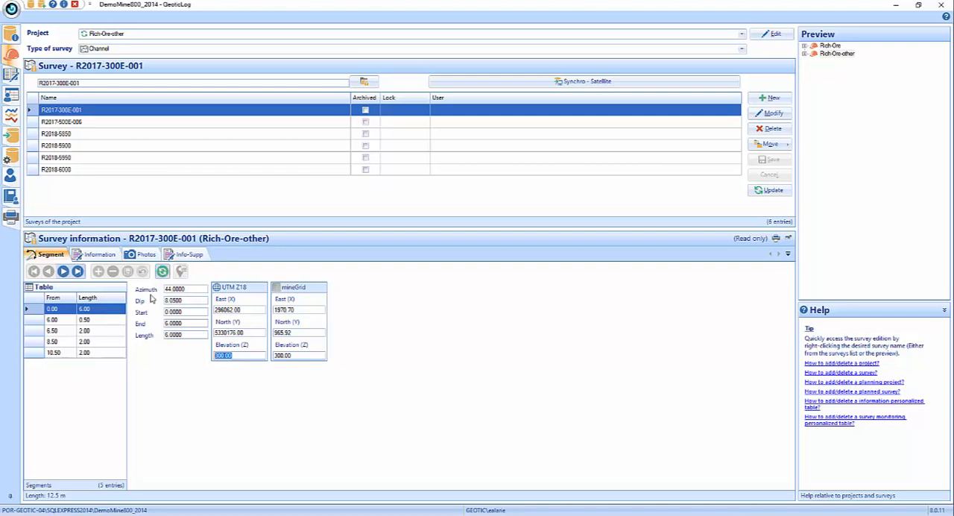
pyautogui.click(176, 322)
# - Start a segment import with Segments.xlsx as the source file
pyautogui.click(11, 139)
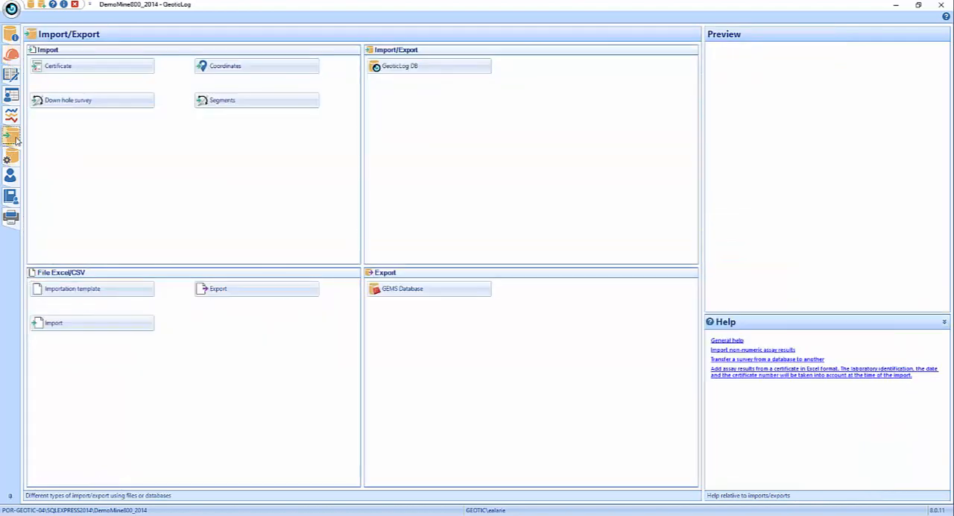
pyautogui.click(228, 102)
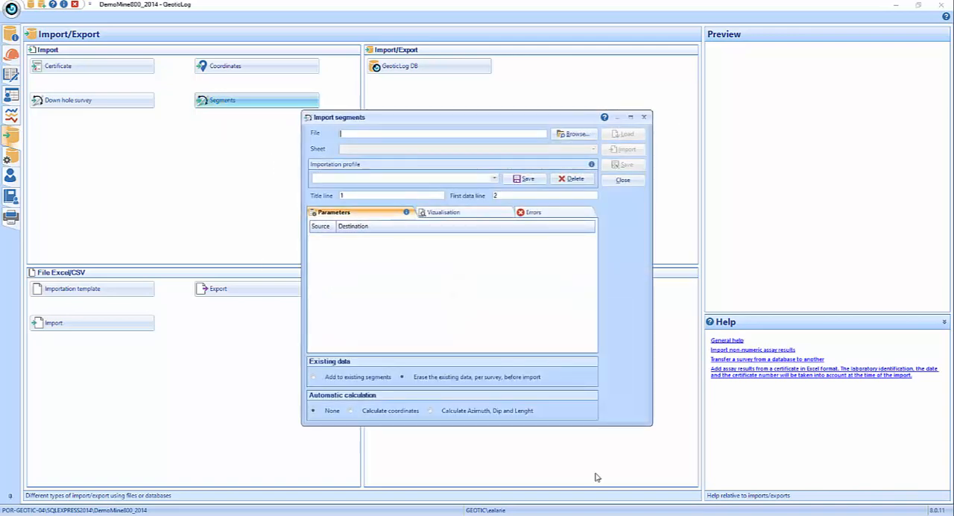
pyautogui.click(574, 134)
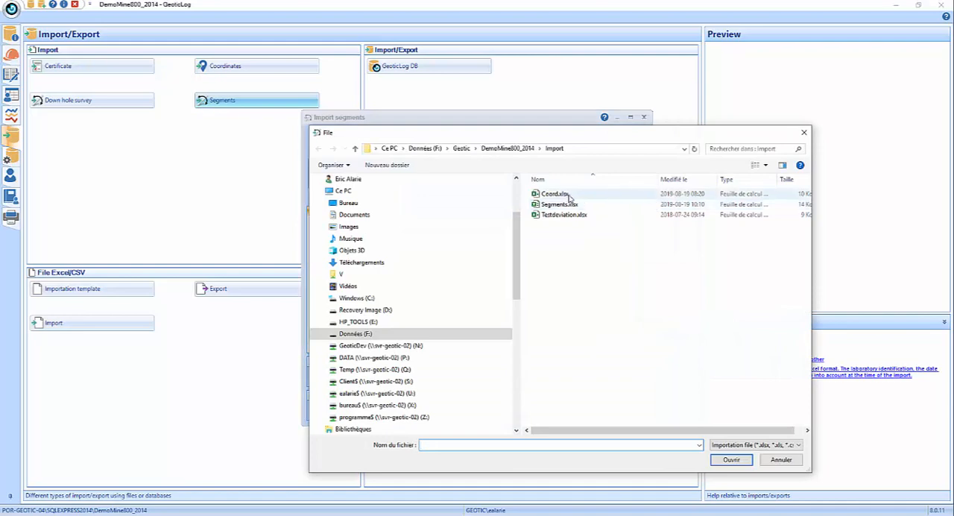
pyautogui.click(561, 205)
pyautogui.click(732, 459)
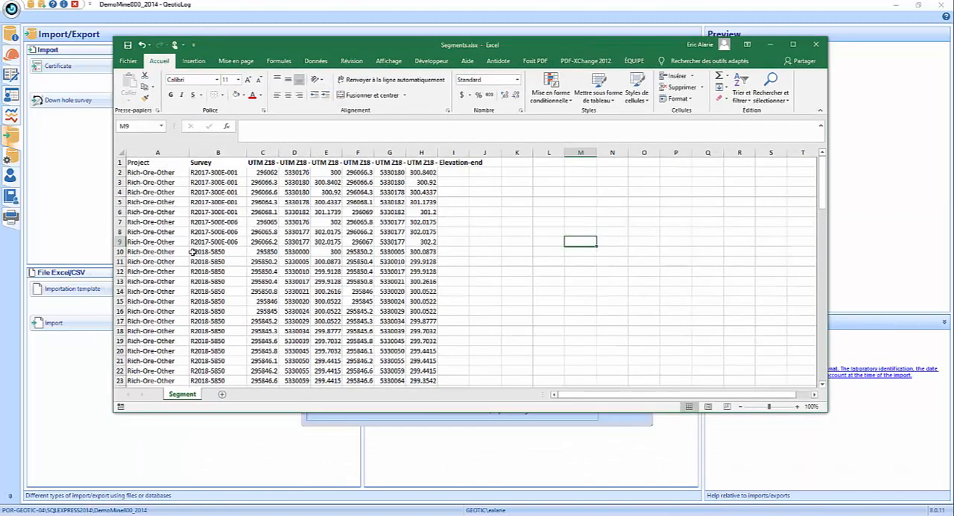
# - Review the start and end coordinates of the first segments in Segments.xlsx in Excel, and return to GeoticLog
pyautogui.click(273, 173)
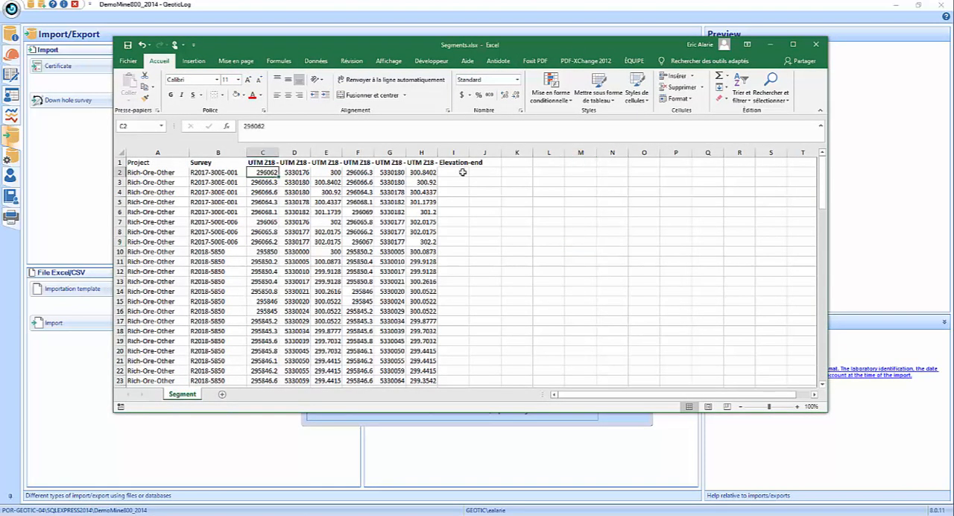
pyautogui.press('Right')
pyautogui.press('Right')
pyautogui.press('Right')
pyautogui.press('Right')
pyautogui.press('Right')
pyautogui.press('Left')
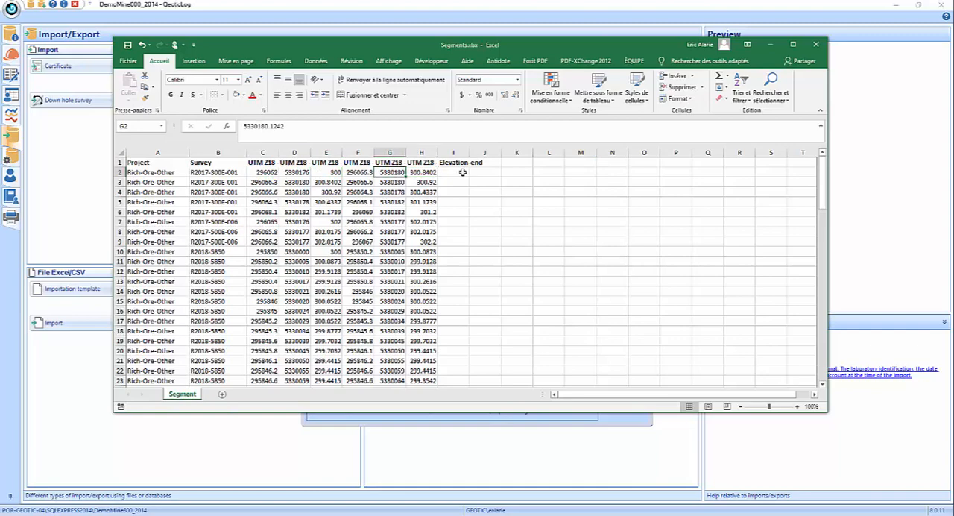
pyautogui.press('Left')
pyautogui.press('Left')
pyautogui.press('Left')
pyautogui.press('Left')
pyautogui.press('Down')
pyautogui.press('Down')
pyautogui.press('Down')
pyautogui.press('Up')
pyautogui.press('Up')
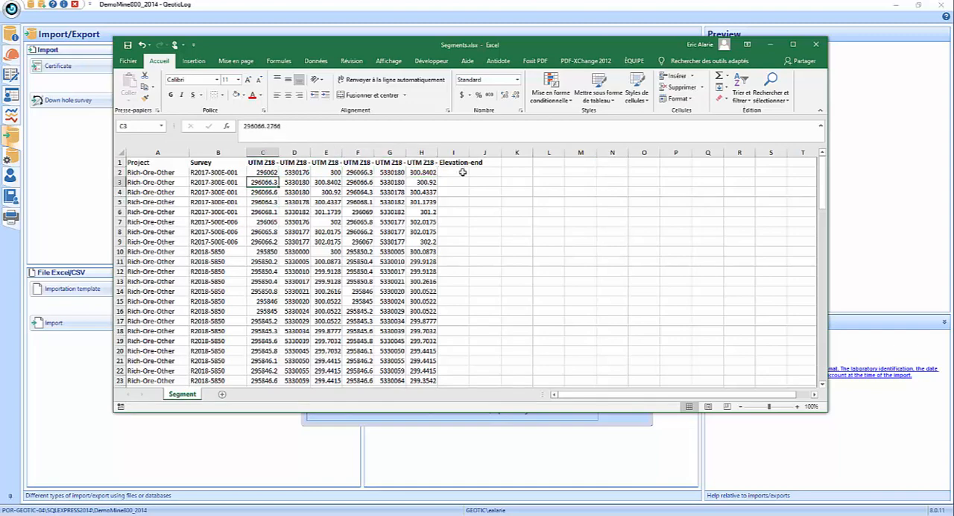
pyautogui.press('Right')
pyautogui.press('Right')
pyautogui.press('Right')
pyautogui.press('Right')
pyautogui.press('Right')
pyautogui.press('Right')
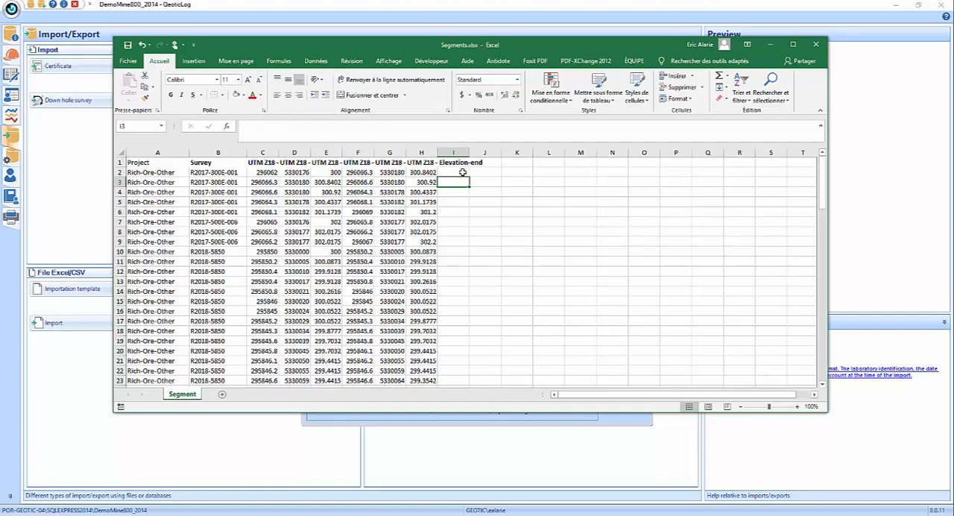
pyautogui.click(772, 44)
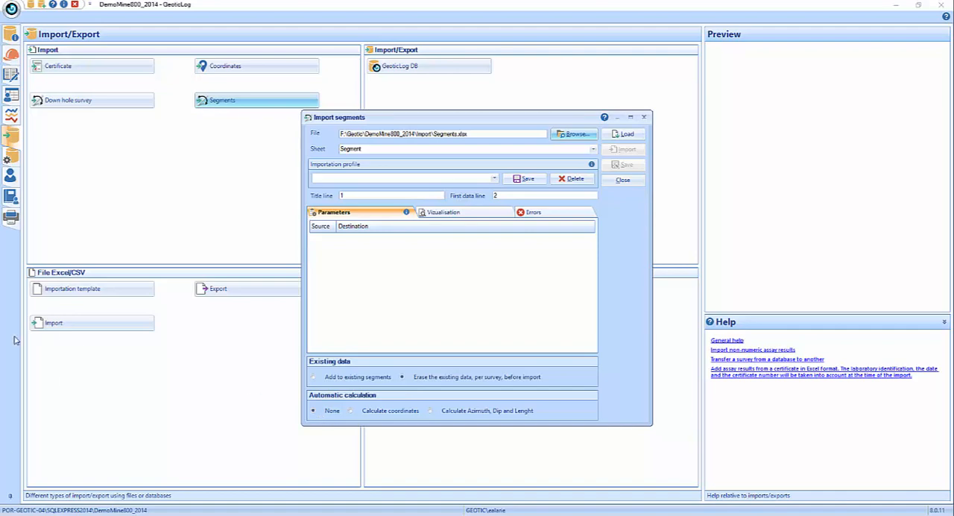
# - Set the segment import to calculate azimuth, dip and length and add to existing segments, and load the file's columns
pyautogui.click(351, 411)
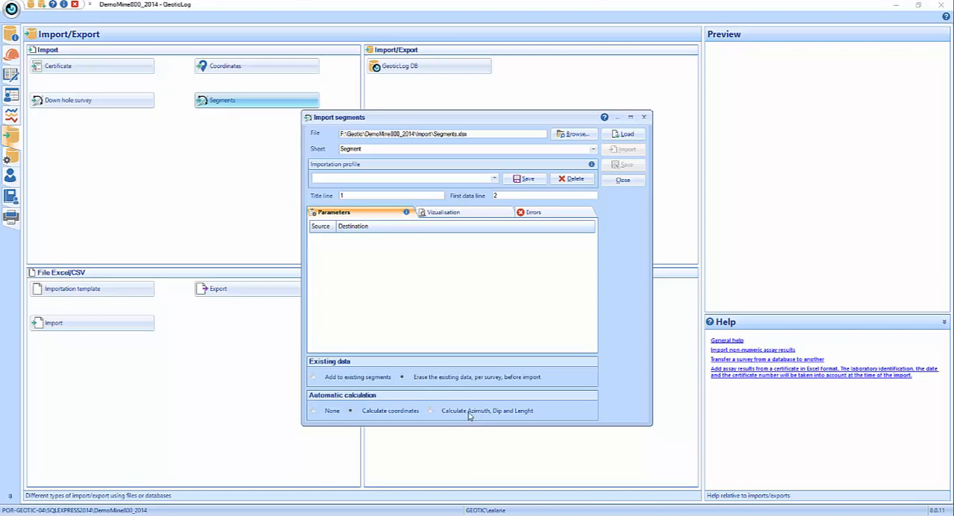
pyautogui.click(430, 411)
pyautogui.click(314, 377)
pyautogui.click(625, 135)
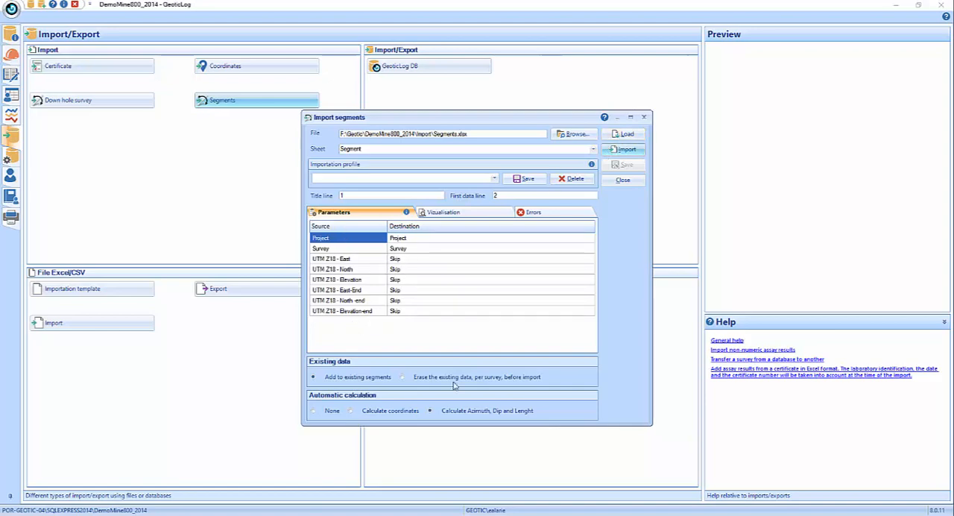
# - Apply the Segment-coord importation profile, reload the segment file, and close the segment import without importing
pyautogui.click(495, 179)
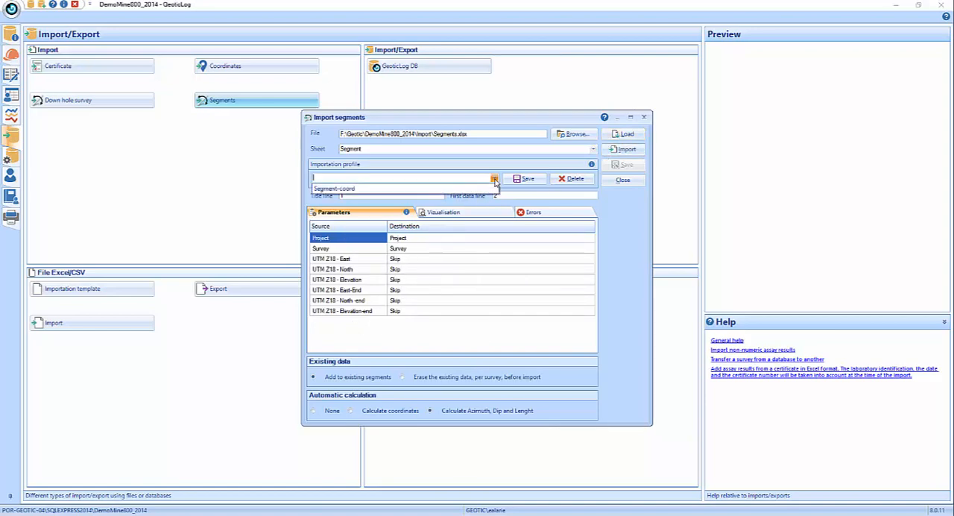
pyautogui.click(492, 188)
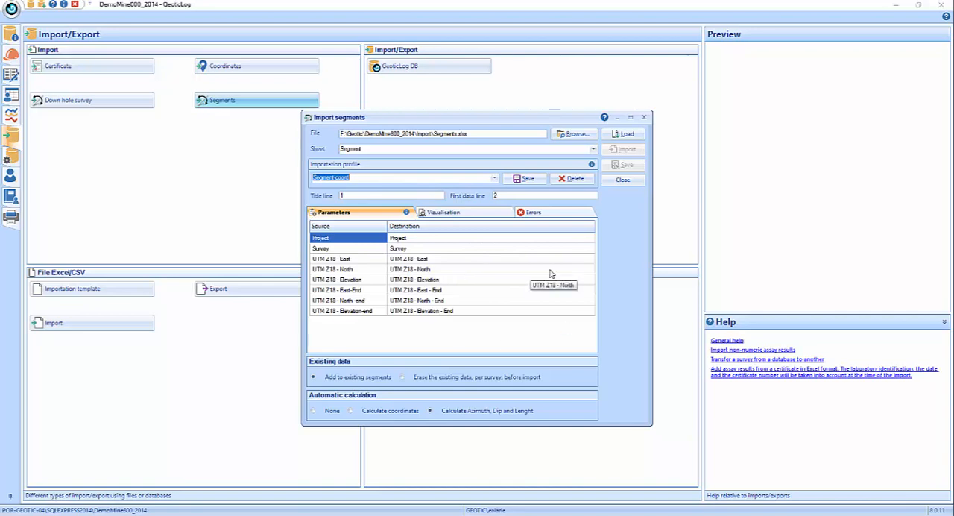
pyautogui.click(626, 133)
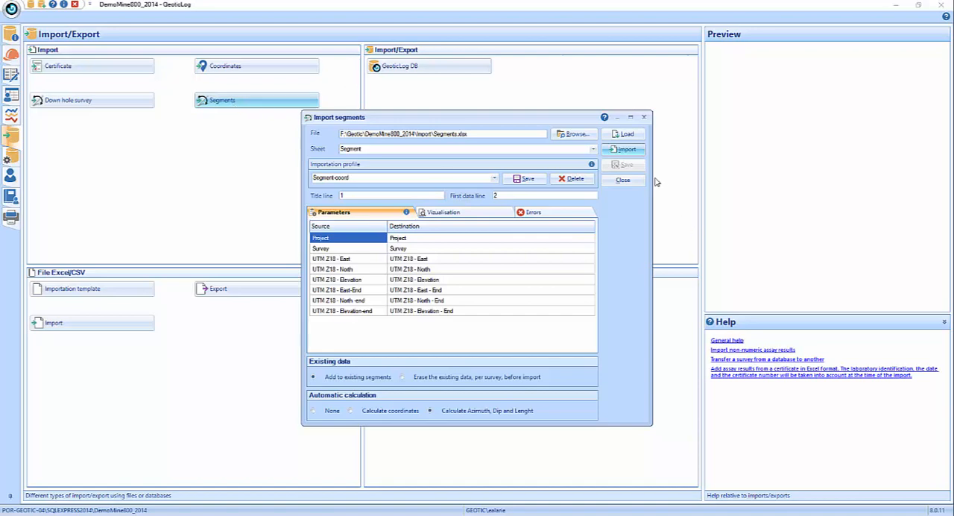
pyautogui.click(624, 180)
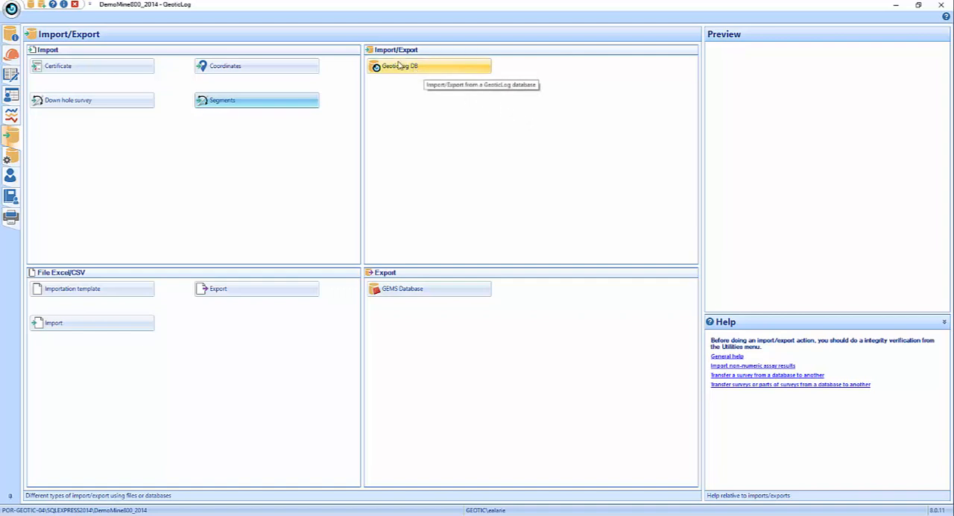
# - Start a GeoticLog database transfer with C:\DataGeotic\DemoGeoticLog\Data\DemoGeoticLog.mdb as the distant database
pyautogui.click(423, 70)
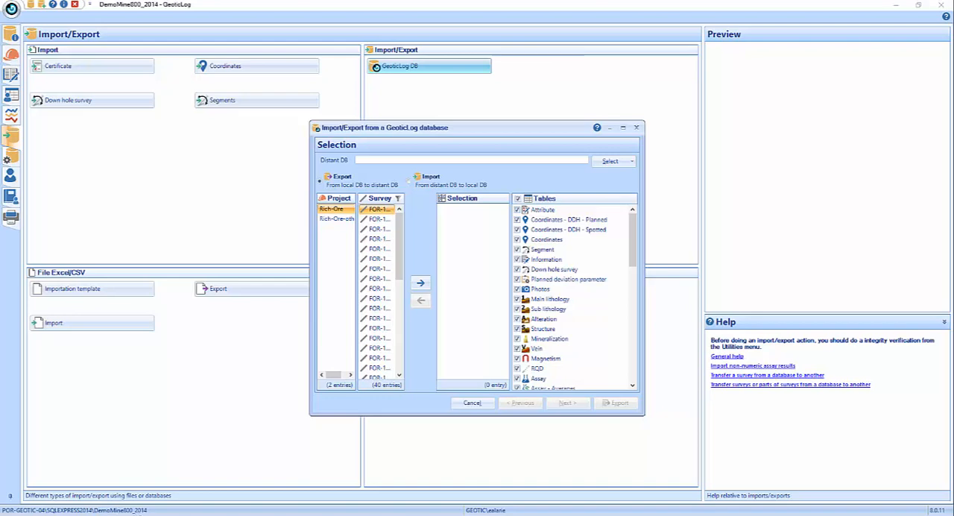
pyautogui.click(607, 164)
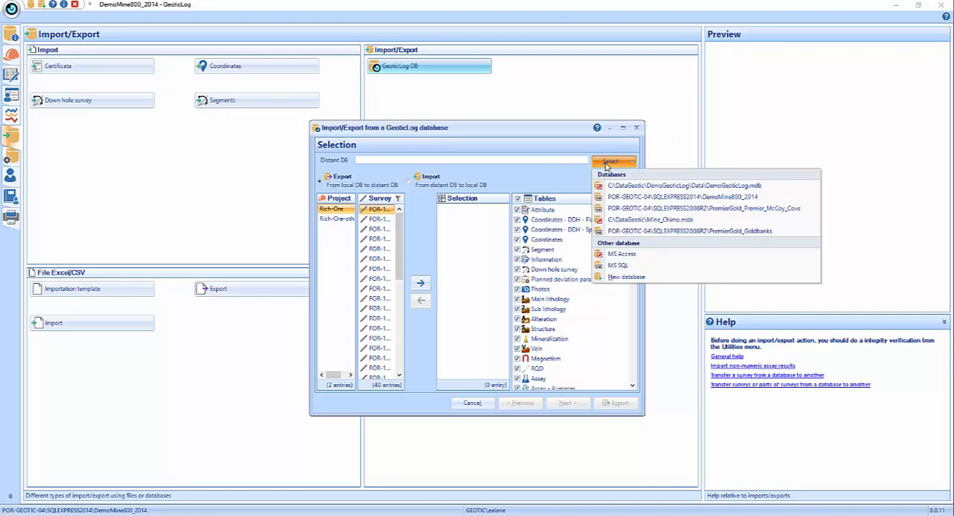
pyautogui.click(657, 186)
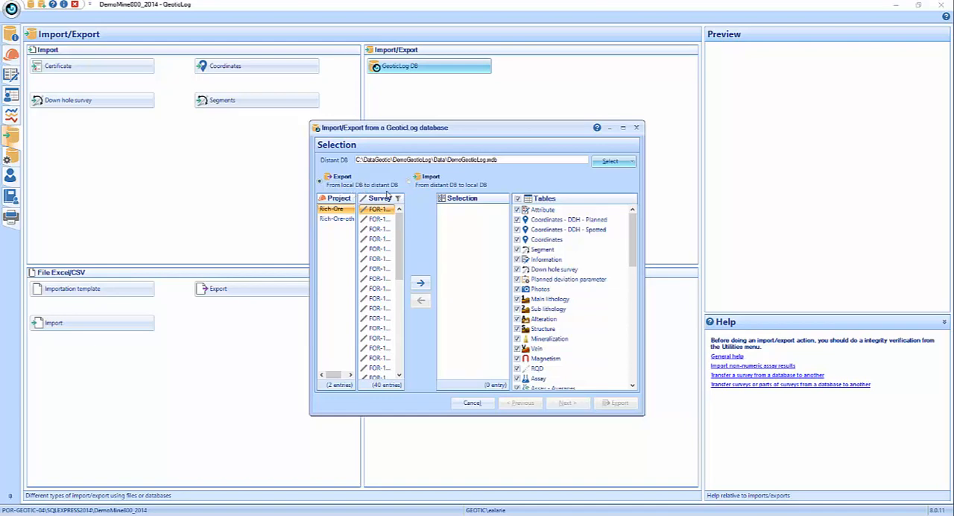
# - Add surveys FOR-11-01 through FOR-11-06 and FOR-14-01 of project Rich-Ore to the export selection
pyautogui.keyDown('ctrl'); pyautogui.click(362, 219); pyautogui.keyUp('ctrl')
pyautogui.click(362, 229)
pyautogui.click(339, 220)
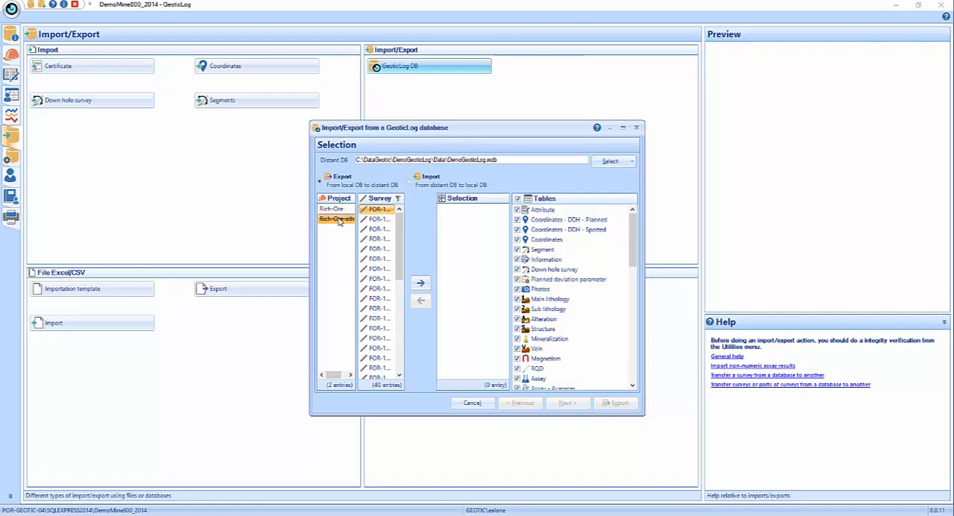
pyautogui.click(339, 210)
pyautogui.click(340, 219)
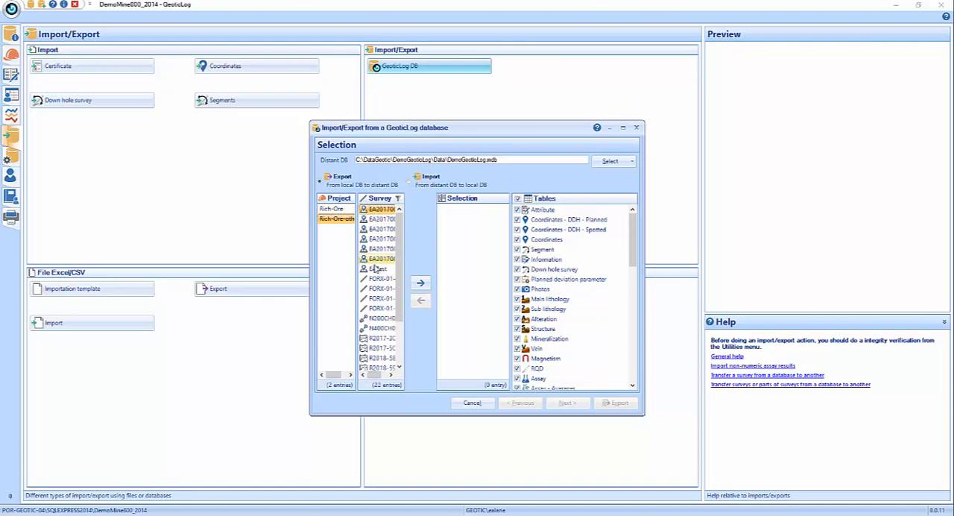
pyautogui.click(339, 212)
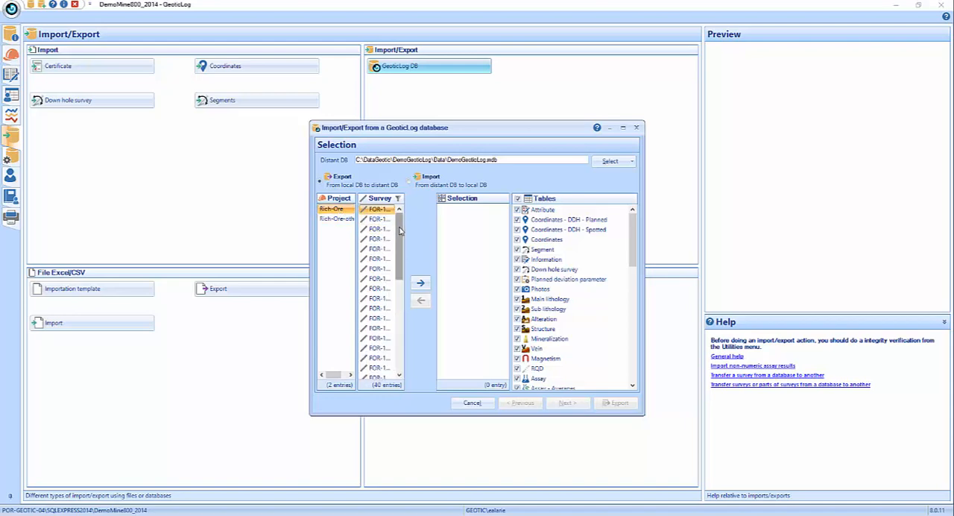
pyautogui.moveTo(399, 229); pyautogui.dragTo(380, 268)
pyautogui.click(422, 285)
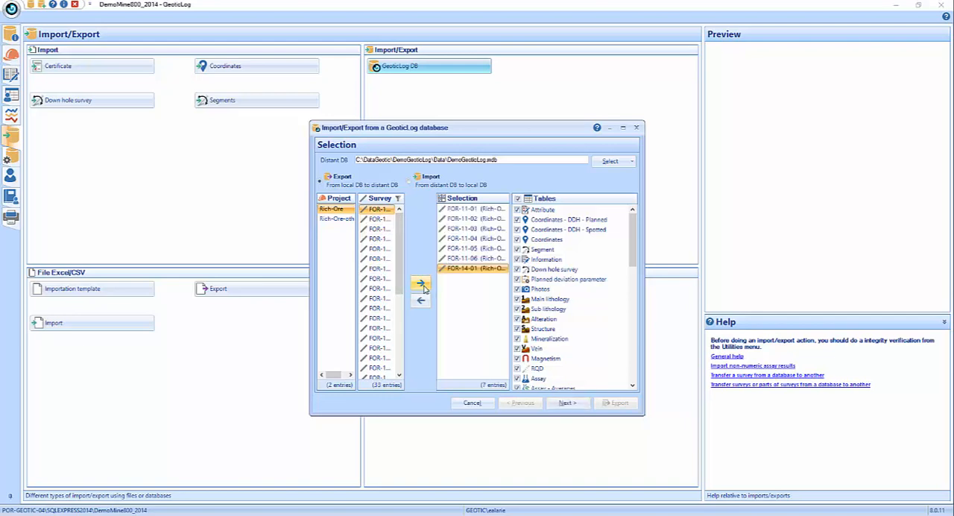
# - Add surveys FORX-01-001 through FORX-01-004 and EA20170007 of the Rich-Ore-other project to the export selection
pyautogui.click(335, 218)
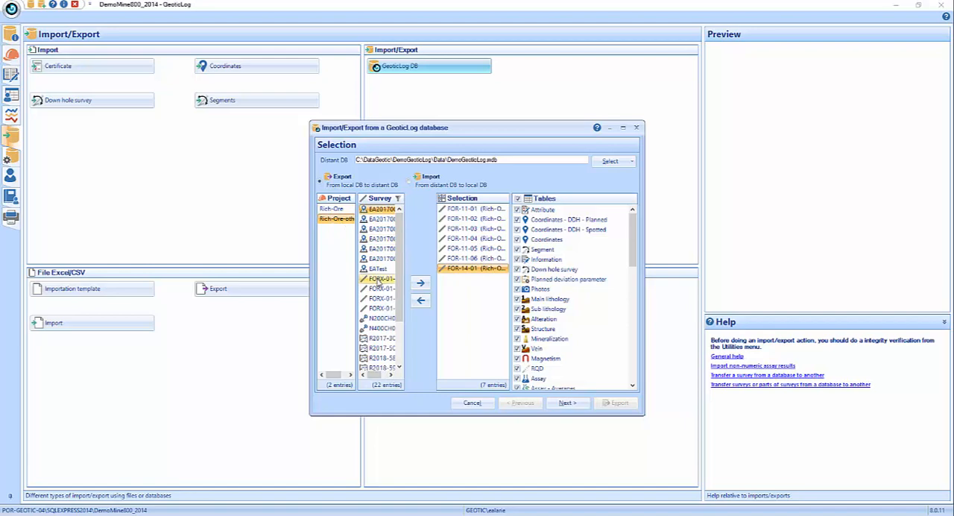
pyautogui.moveTo(380, 278); pyautogui.dragTo(386, 314)
pyautogui.click(422, 283)
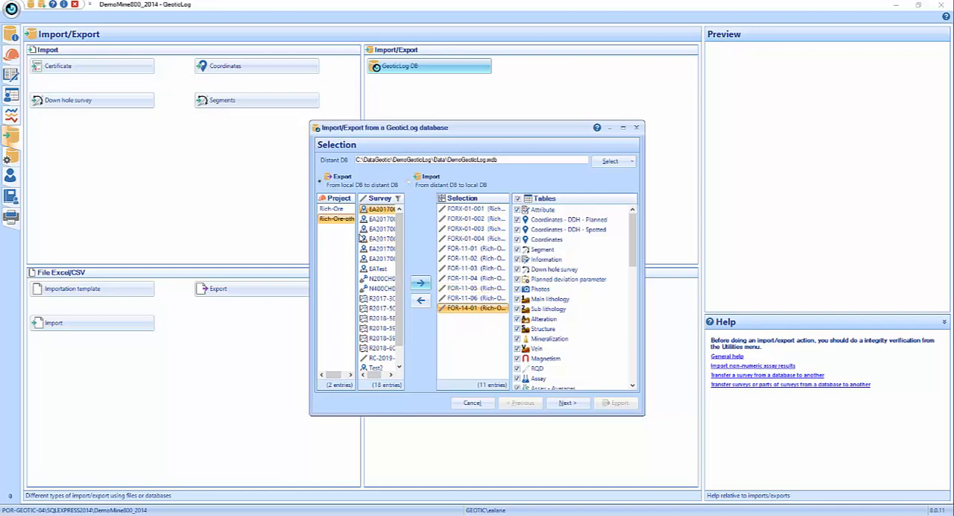
pyautogui.click(380, 259)
pyautogui.click(420, 284)
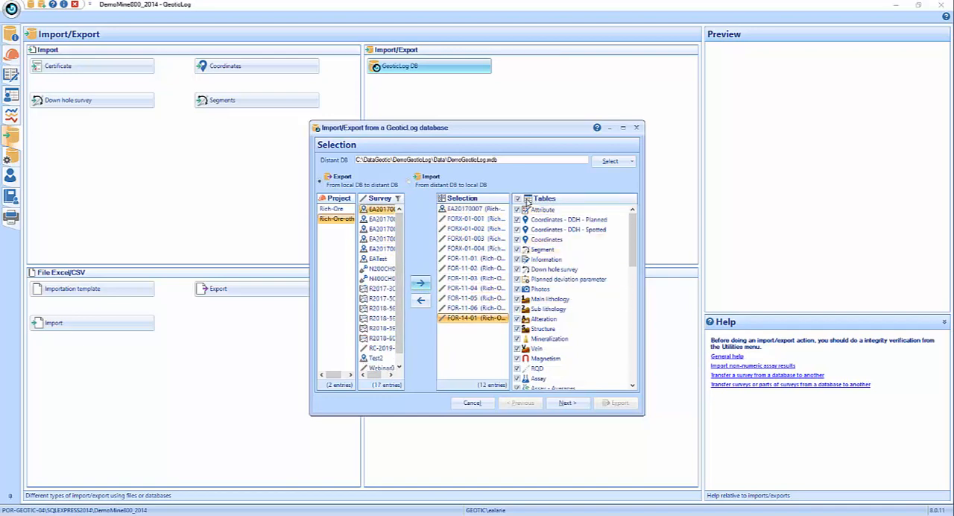
# - Clear all tables from the export selection and include only the Assay table
pyautogui.click(521, 199)
pyautogui.moveTo(633, 229); pyautogui.dragTo(631, 202)
pyautogui.click(518, 198)
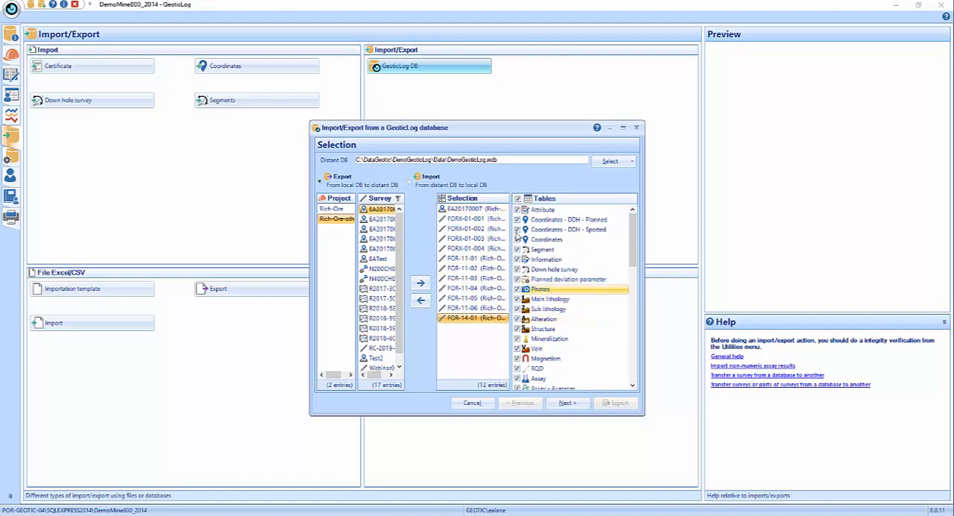
pyautogui.click(517, 198)
pyautogui.moveTo(633, 233)
pyautogui.mouseDown()
pyautogui.moveTo(635, 399)
pyautogui.moveTo(633, 224)
pyautogui.mouseUp()
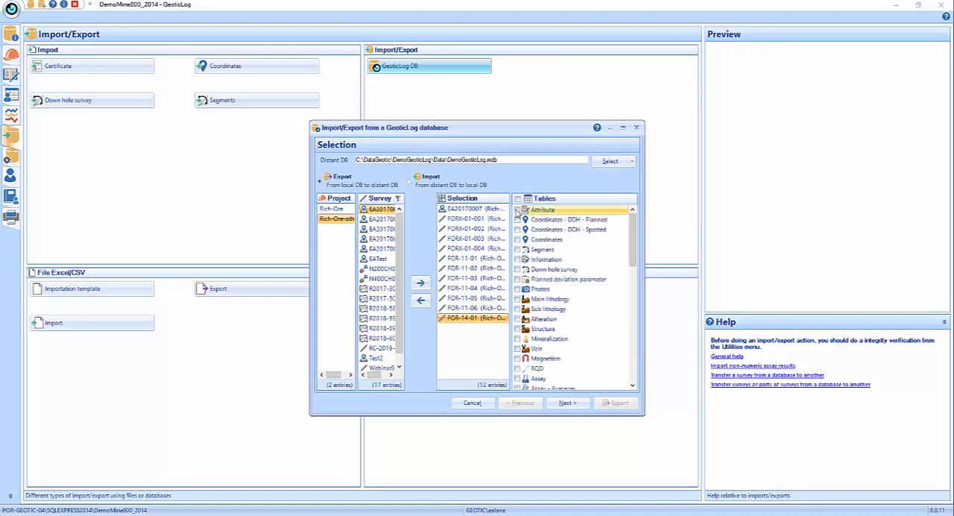
pyautogui.scroll(-3, 522, 290)
pyautogui.click(518, 289)
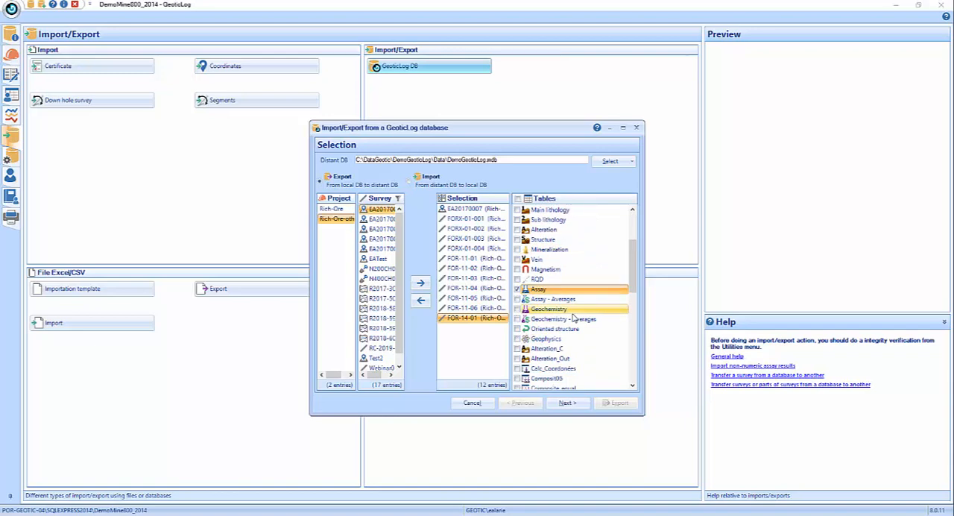
# - Continue to the project associations and check which destination projects are available for the Rich-Ore source project
pyautogui.click(566, 403)
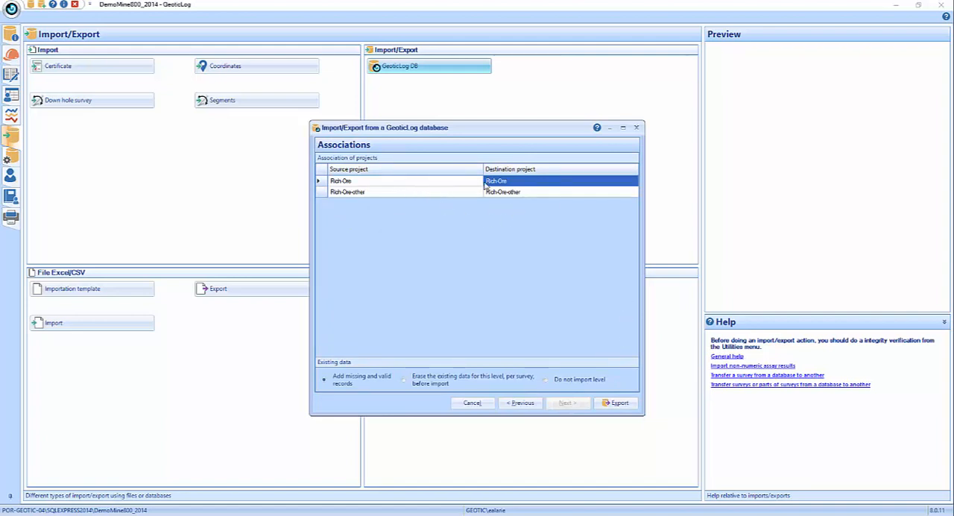
pyautogui.click(548, 183)
pyautogui.click(633, 182)
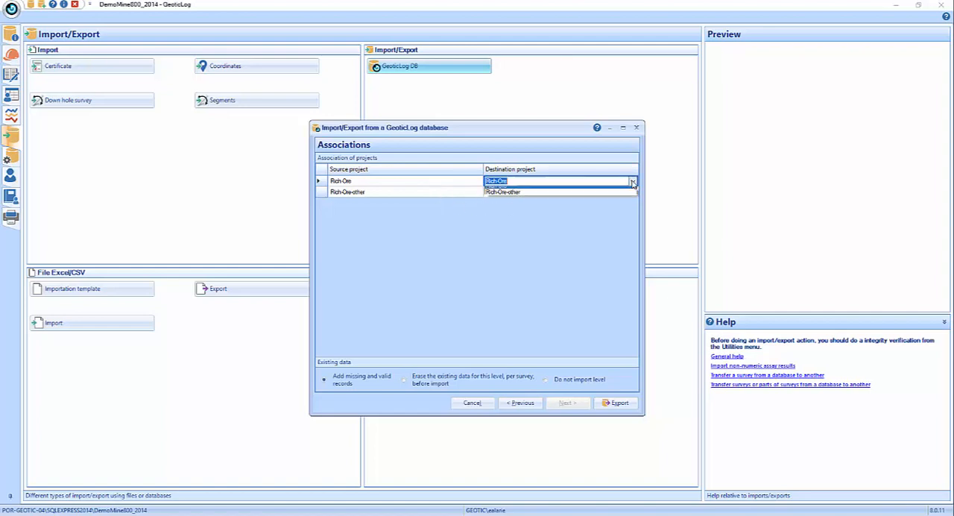
pyautogui.click(633, 182)
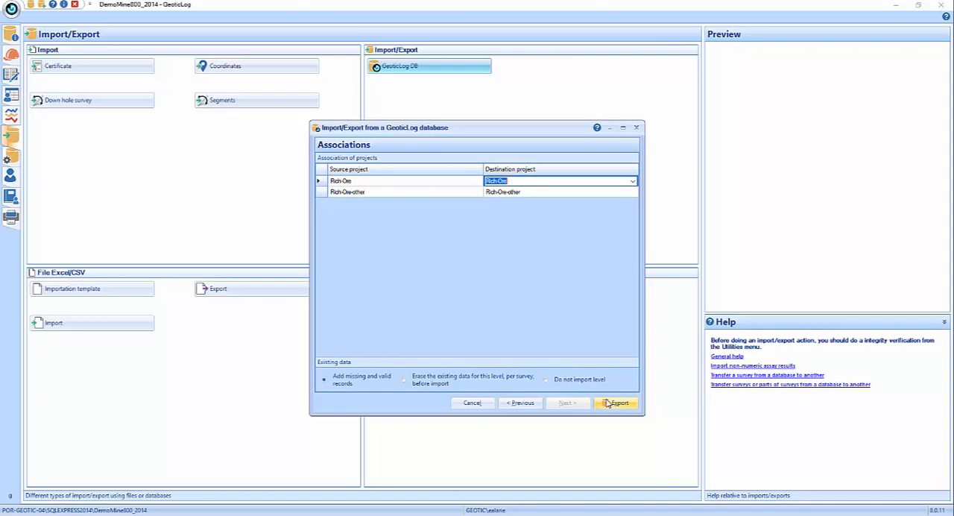
# - Set up an import of Rich-Ore surveys EA20170003 through N200CH01DP01E from the distant database, and cancel it at the project associations
pyautogui.click(509, 406)
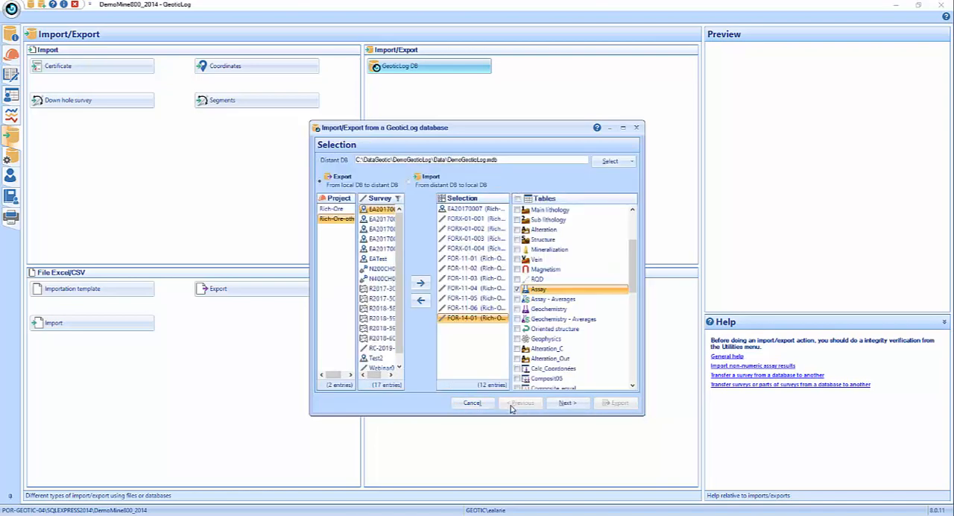
pyautogui.click(410, 182)
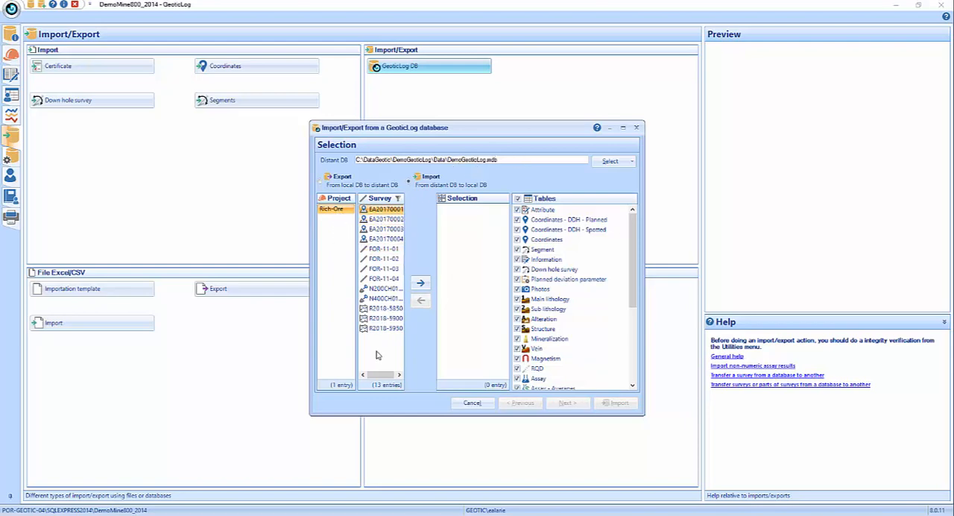
pyautogui.click(386, 229)
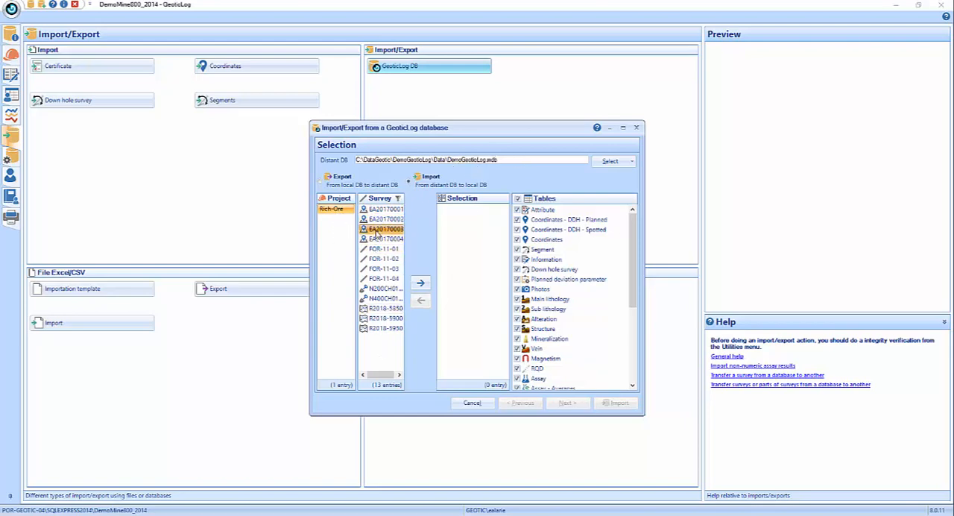
pyautogui.keyDown('shift'); pyautogui.click(388, 288); pyautogui.keyUp('shift')
pyautogui.click(421, 283)
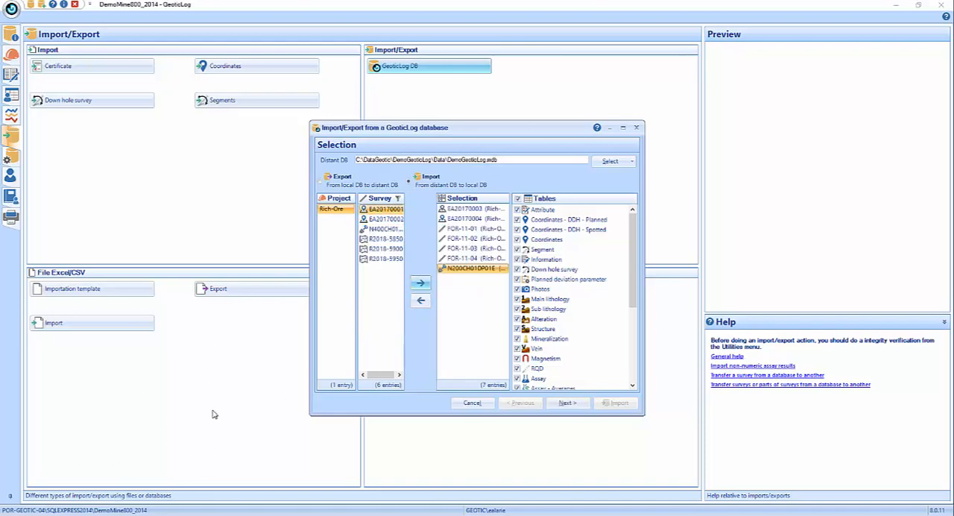
pyautogui.click(571, 407)
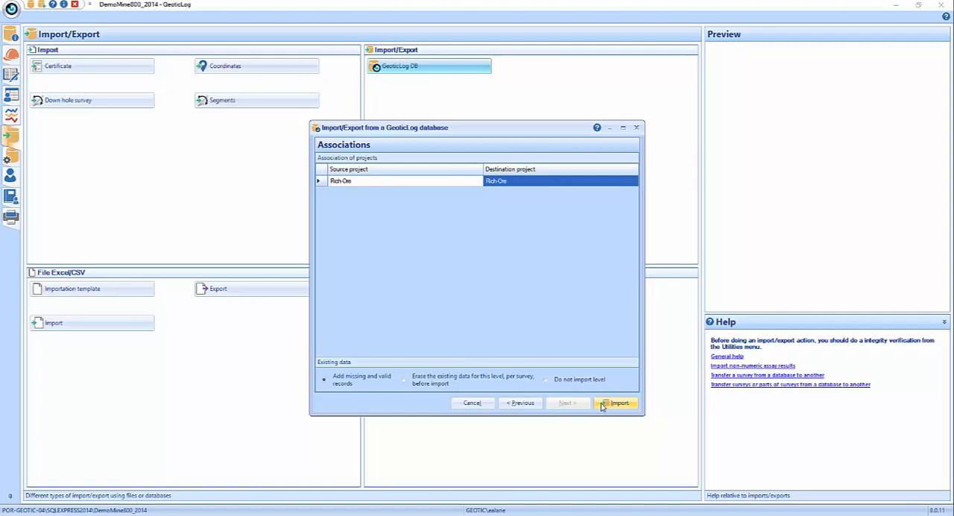
pyautogui.click(481, 403)
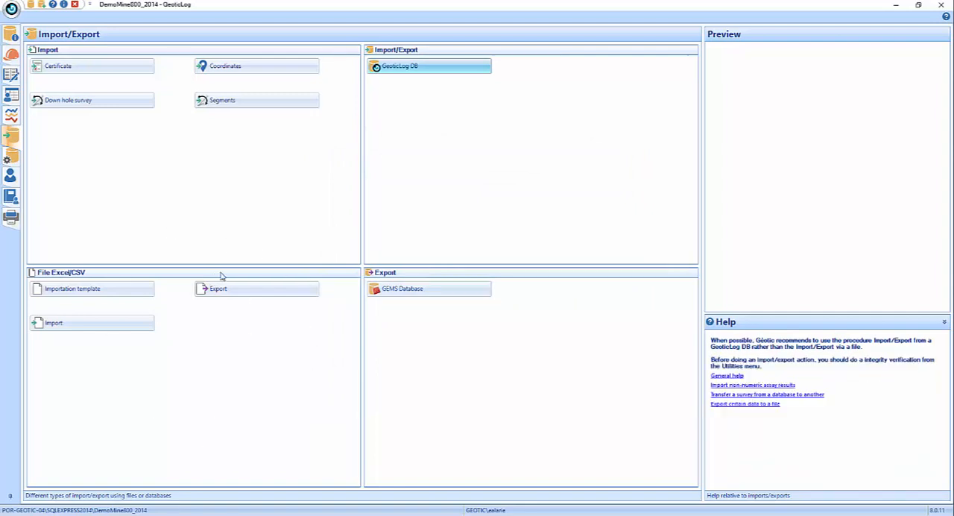
# - Start an export to a GEMS database with F:\Geotic\GD_Demo.accdb as the MS Access file
pyautogui.click(419, 294)
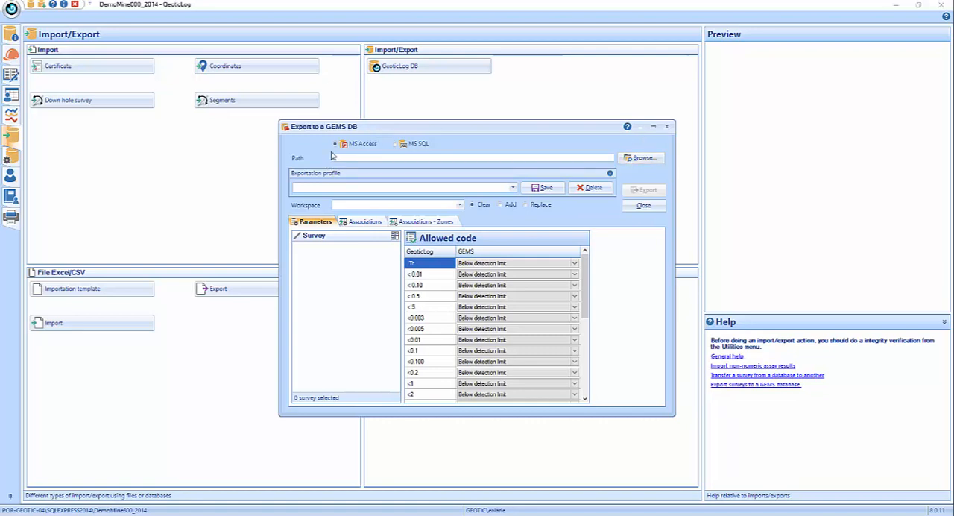
pyautogui.click(625, 157)
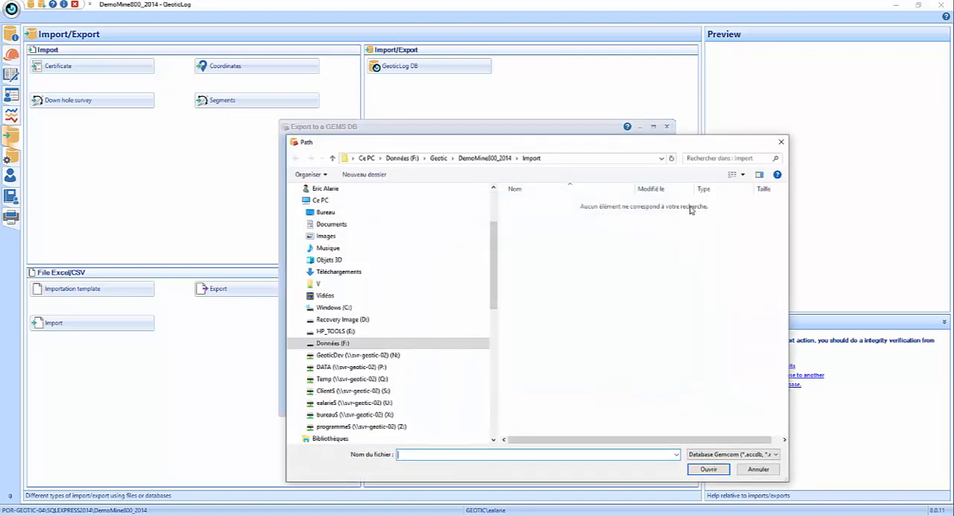
pyautogui.click(340, 344)
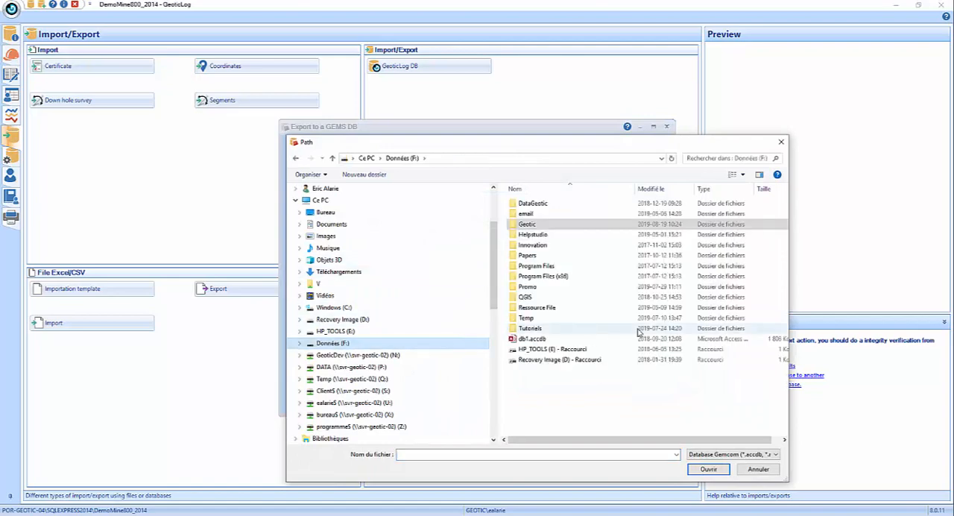
pyautogui.click(543, 339)
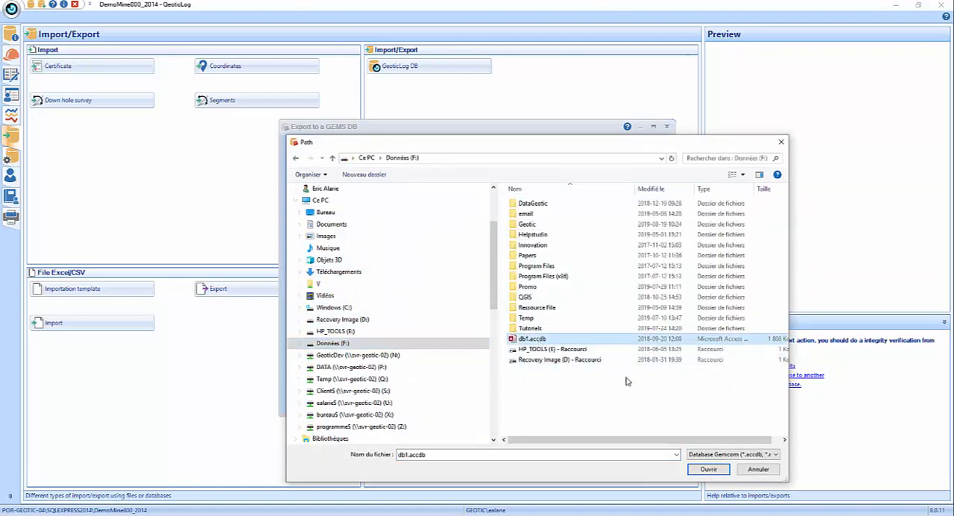
pyautogui.doubleClick(550, 226)
pyautogui.scroll(-8, 548, 392)
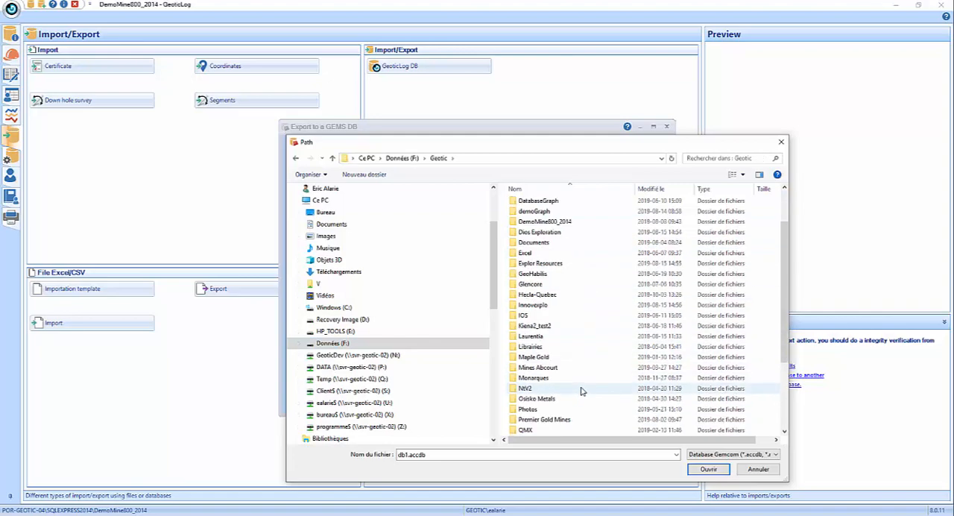
pyautogui.click(541, 430)
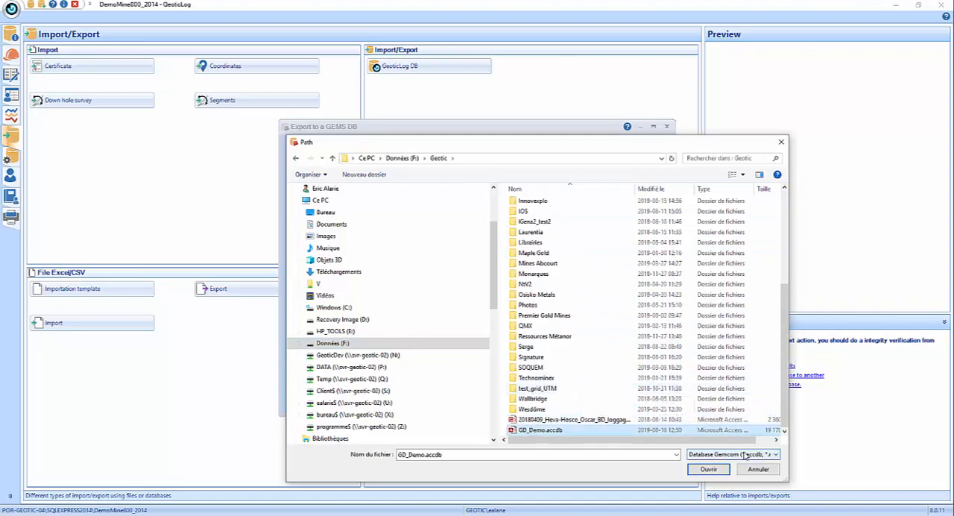
pyautogui.click(710, 469)
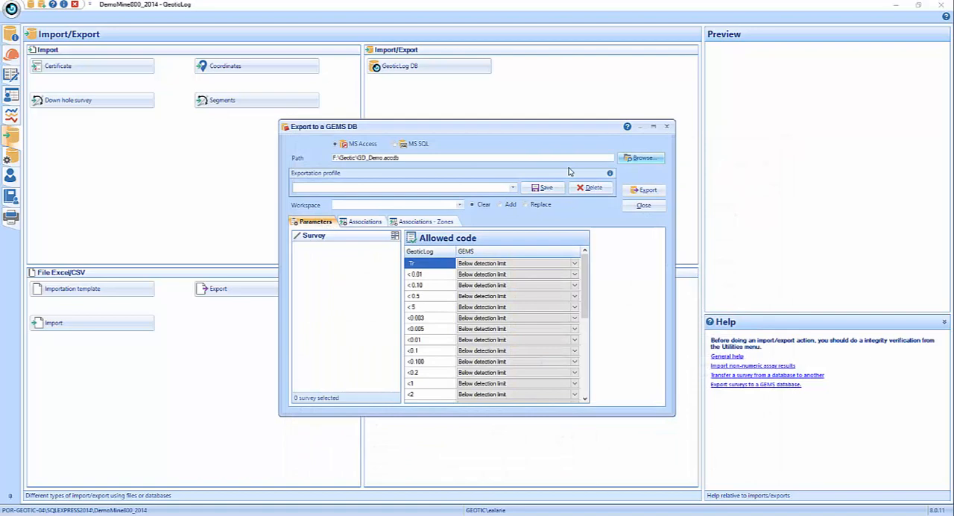
# - Apply the Beattie exportation profile and check the available workspaces, keeping DDHBeattie
pyautogui.click(516, 189)
pyautogui.click(504, 197)
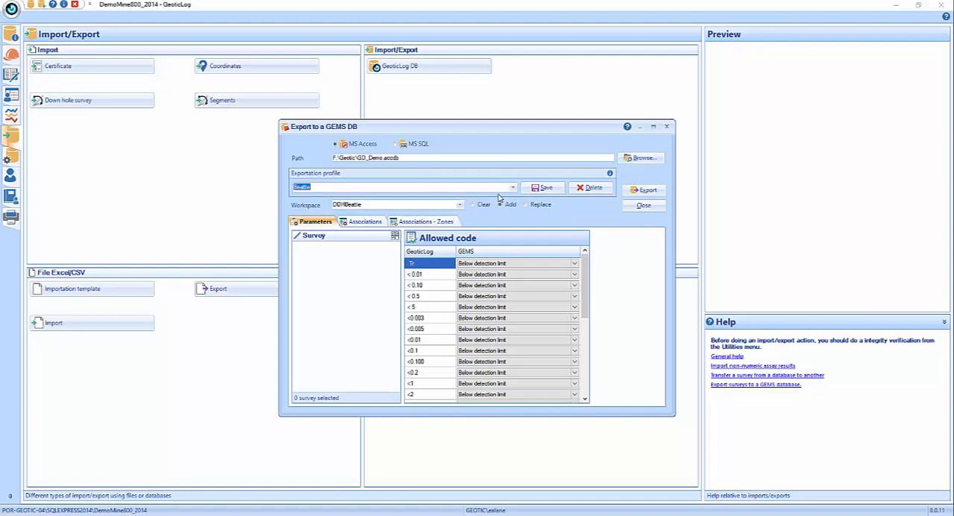
pyautogui.click(460, 207)
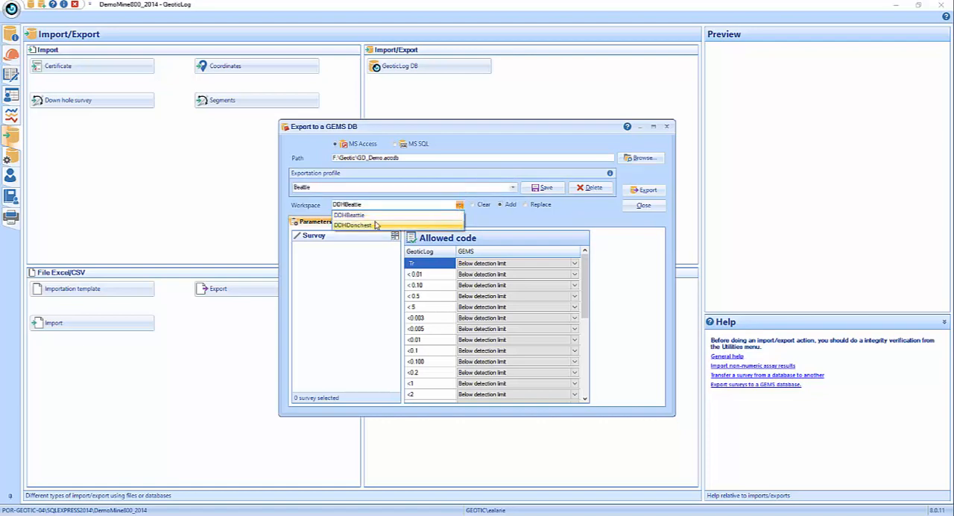
pyautogui.click(504, 225)
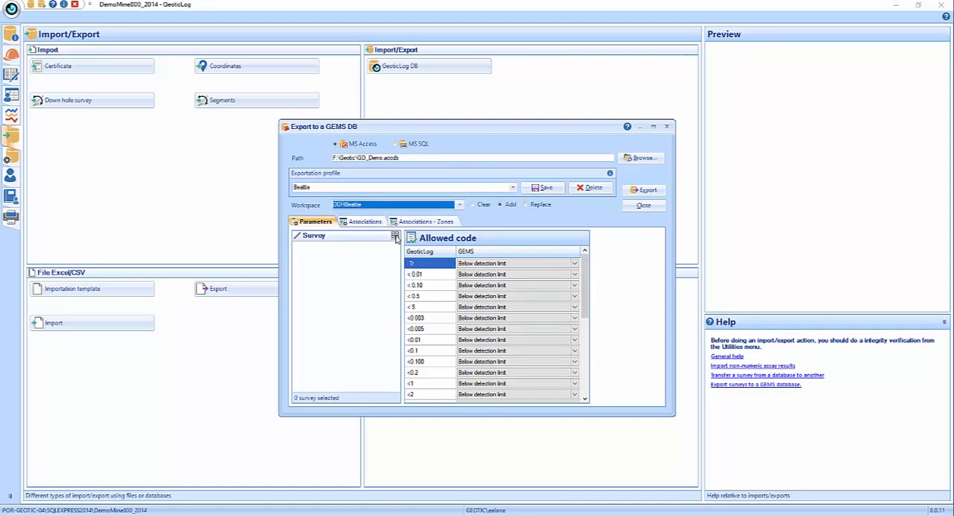
# - Select Rich-Ore surveys FOR-11-01 through FOR-11-06 and FOR-14-01 through FOR-14-03 for the GEMS export
pyautogui.click(395, 236)
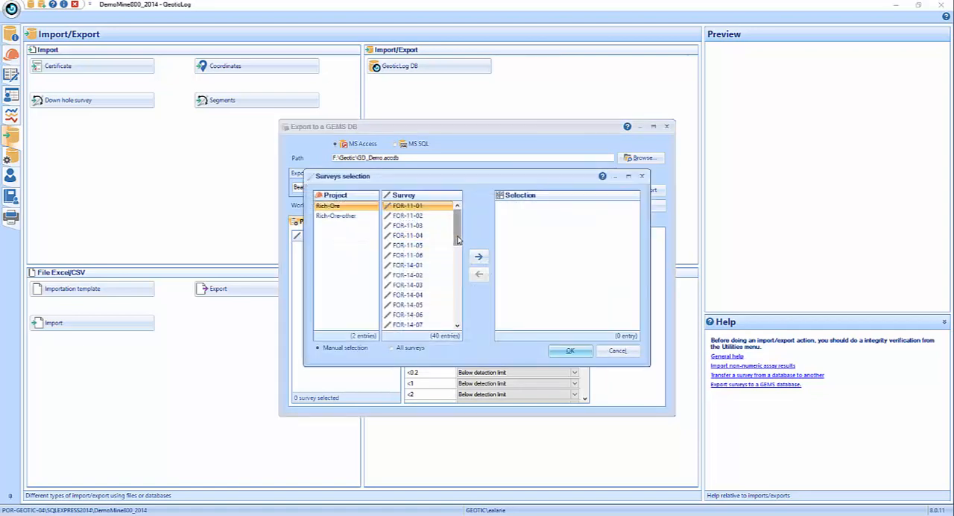
pyautogui.keyDown('shift'); pyautogui.click(408, 285); pyautogui.keyUp('shift')
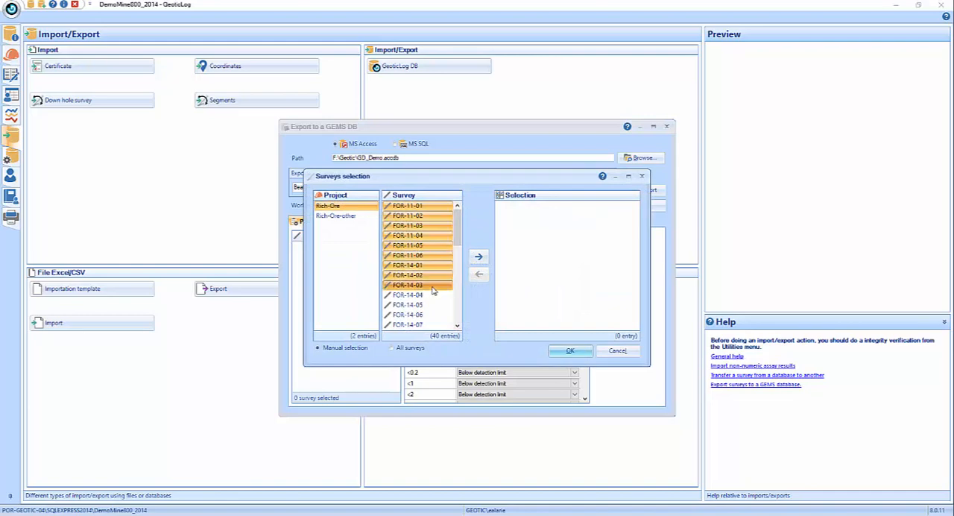
pyautogui.click(479, 256)
pyautogui.click(571, 351)
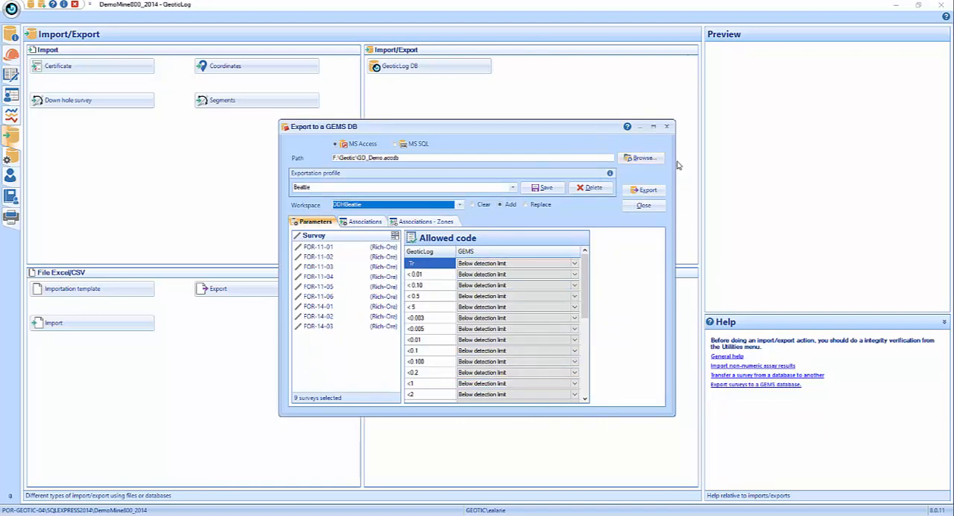
# - Maximize the GEMS export window and review the column associations of the Coordinates + Information header table
pyautogui.click(653, 128)
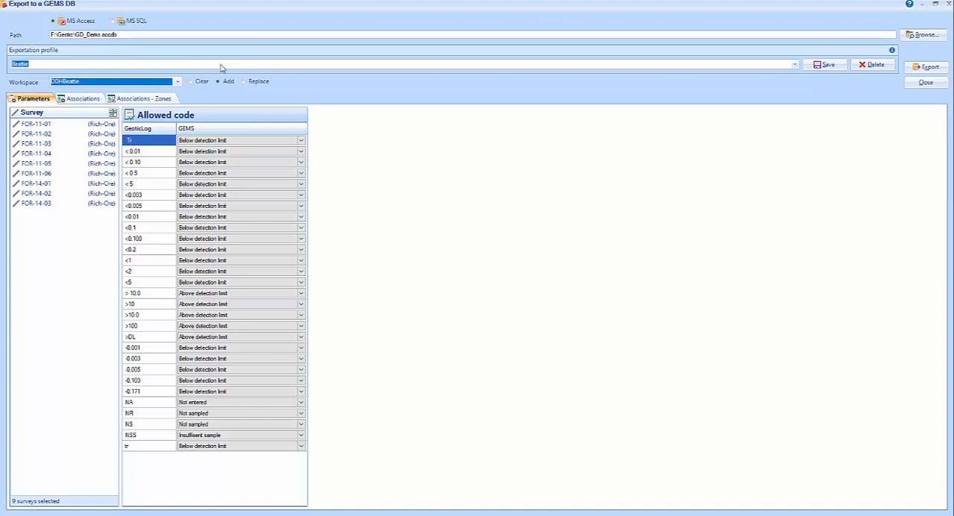
pyautogui.click(81, 101)
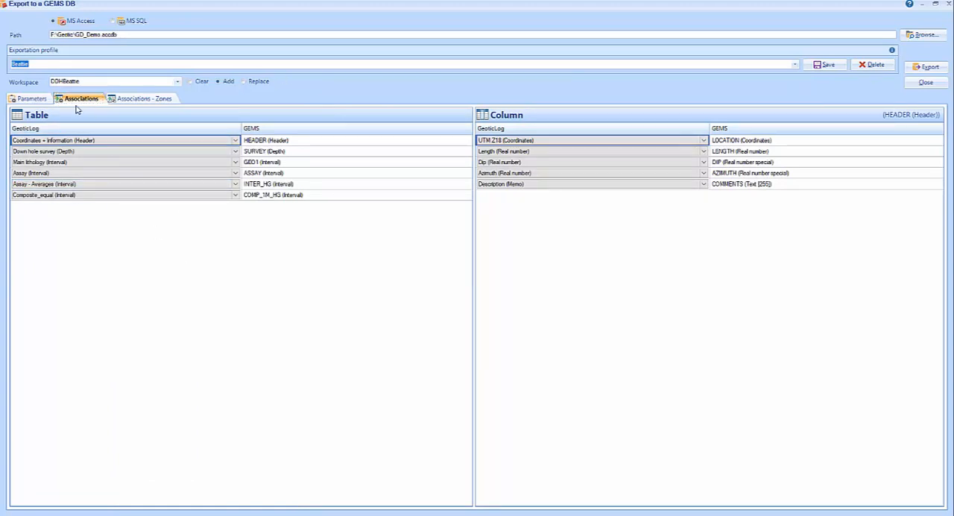
pyautogui.click(60, 143)
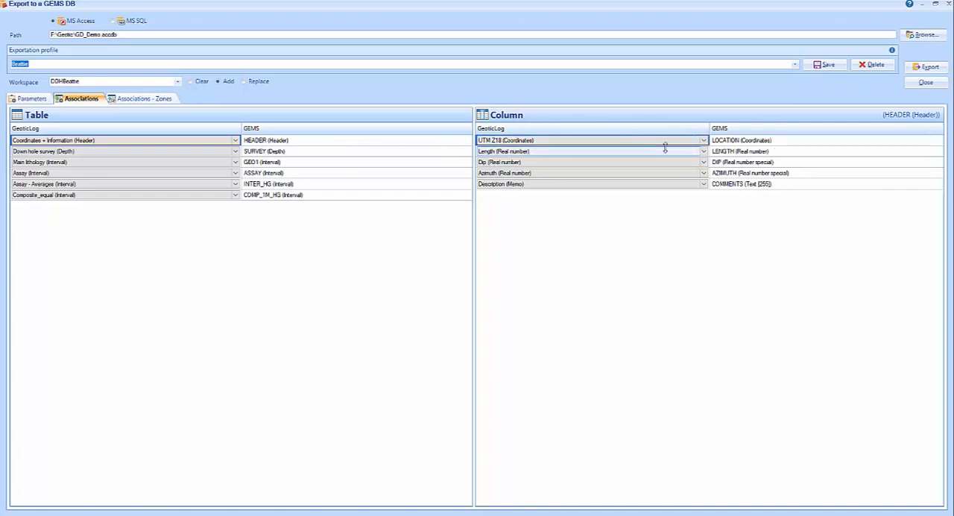
pyautogui.click(705, 153)
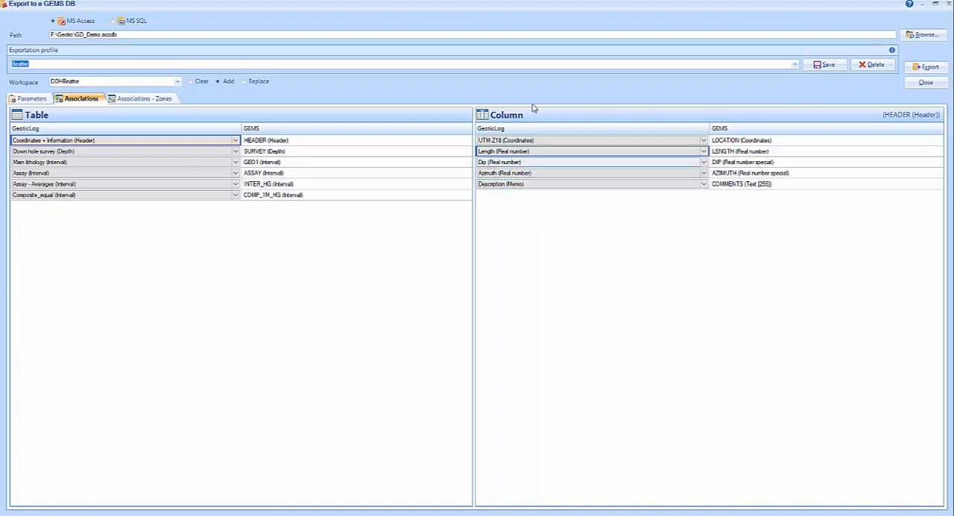
# - Review the column associations of the down hole survey, lithology, assay, averages and composite tables, and the zone associations
pyautogui.click(36, 153)
pyautogui.click(35, 173)
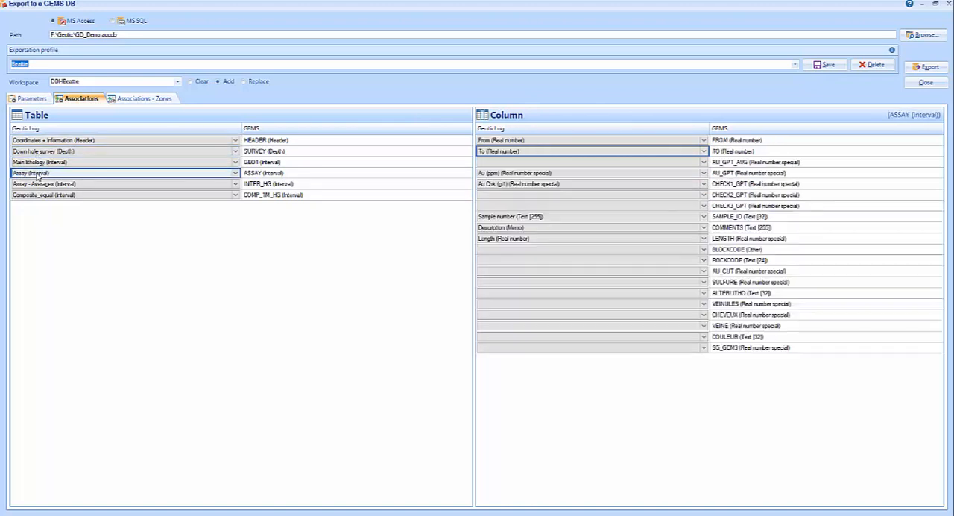
pyautogui.click(42, 196)
pyautogui.click(42, 187)
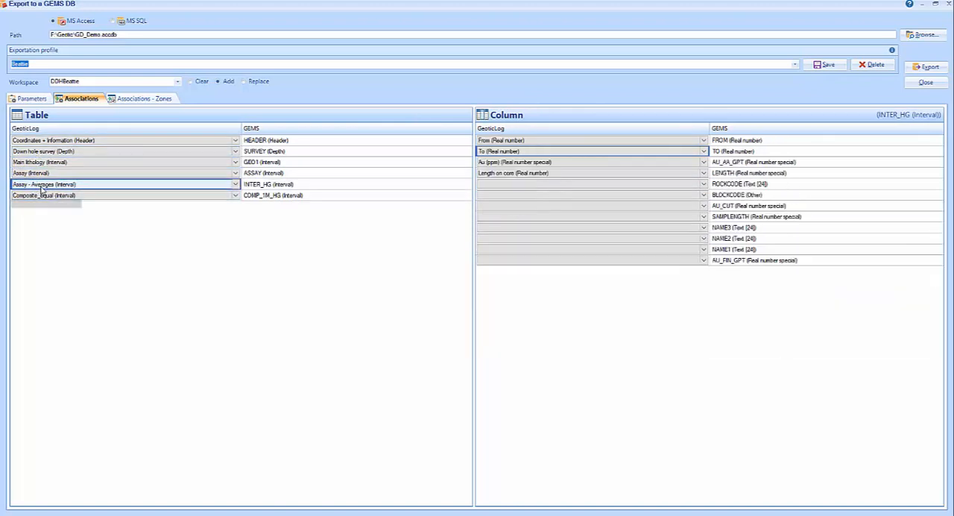
pyautogui.click(42, 164)
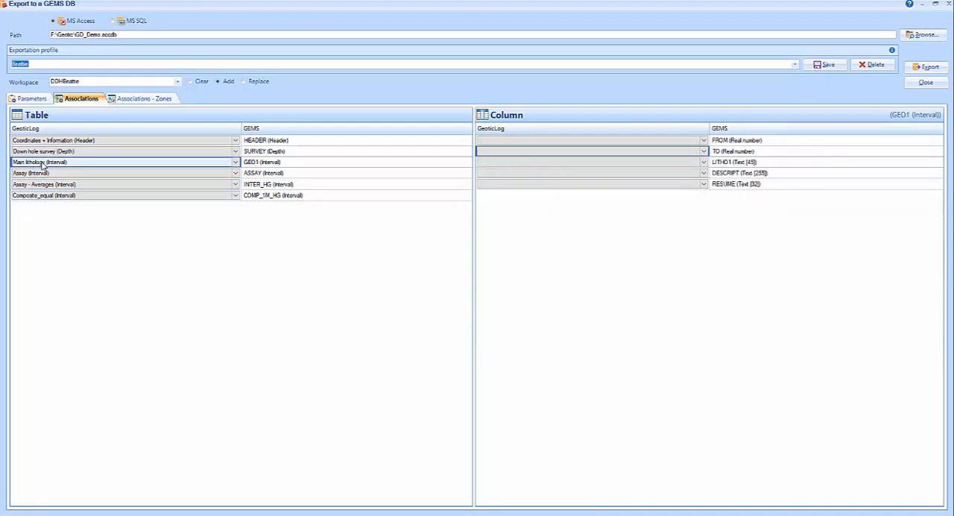
pyautogui.click(42, 152)
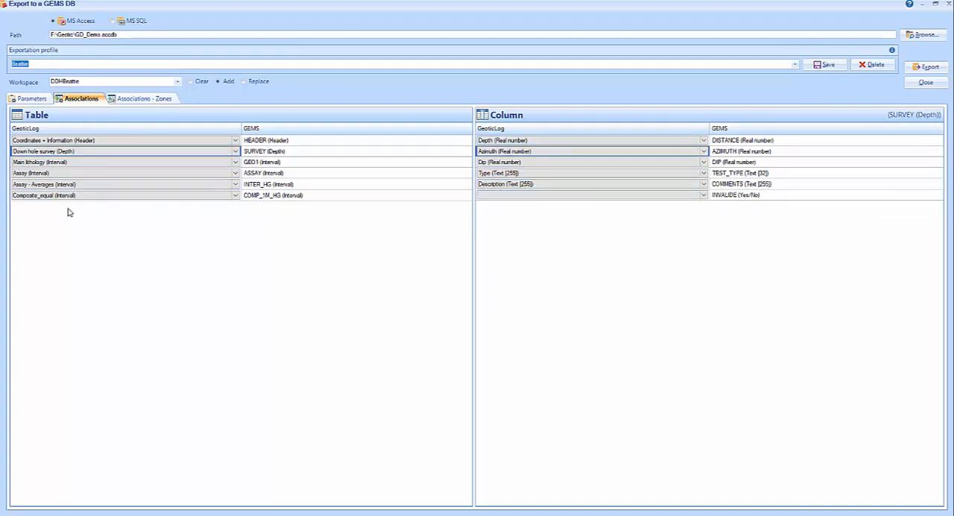
pyautogui.click(44, 197)
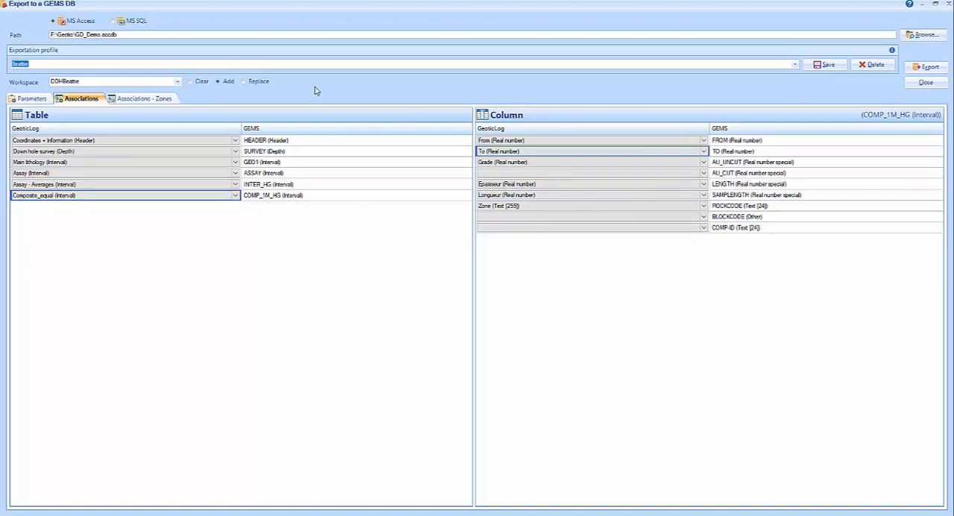
pyautogui.click(146, 99)
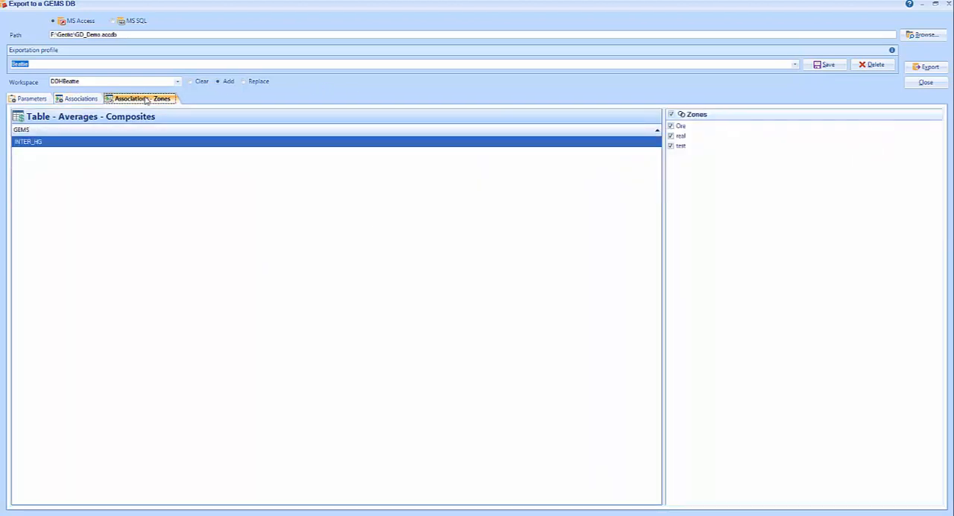
# - Review the column associations of the Assay - Averages table and return to the zone associations of INTER_HG
pyautogui.click(79, 100)
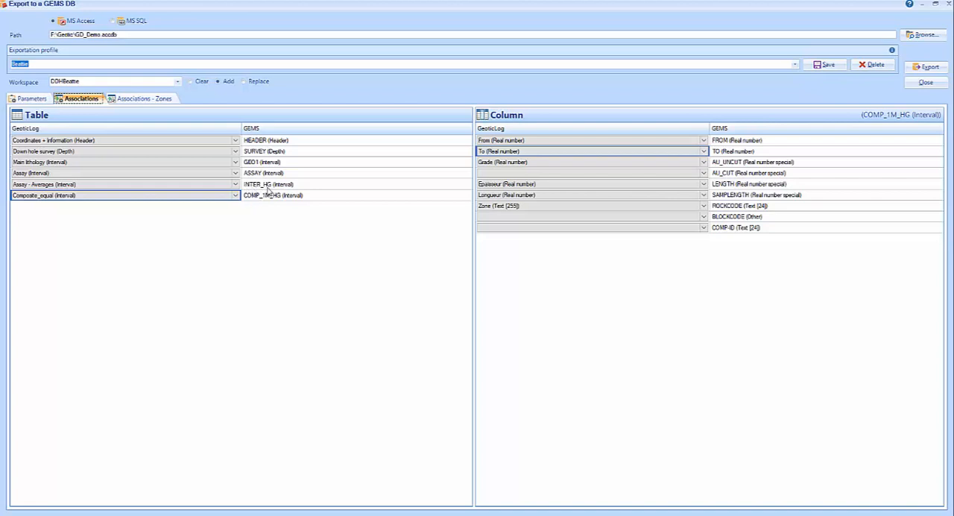
pyautogui.click(30, 187)
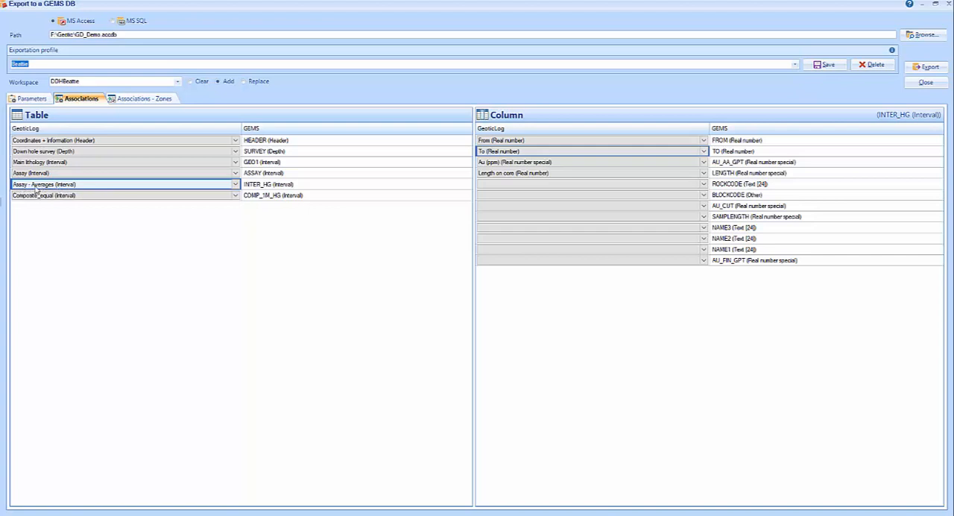
pyautogui.click(139, 99)
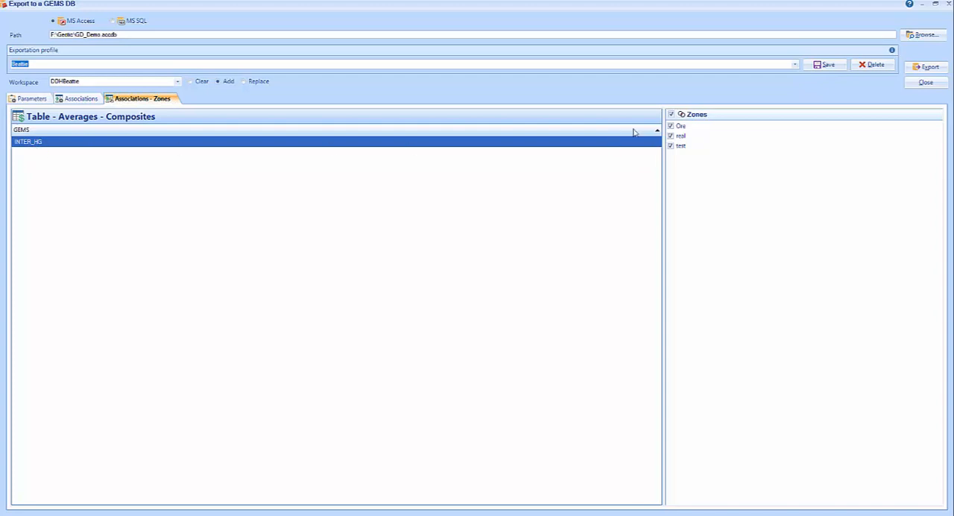
# - Exclude the test zone from INTER_HG, keeping Ore and real, and close the GEMS export without running it
pyautogui.click(671, 126)
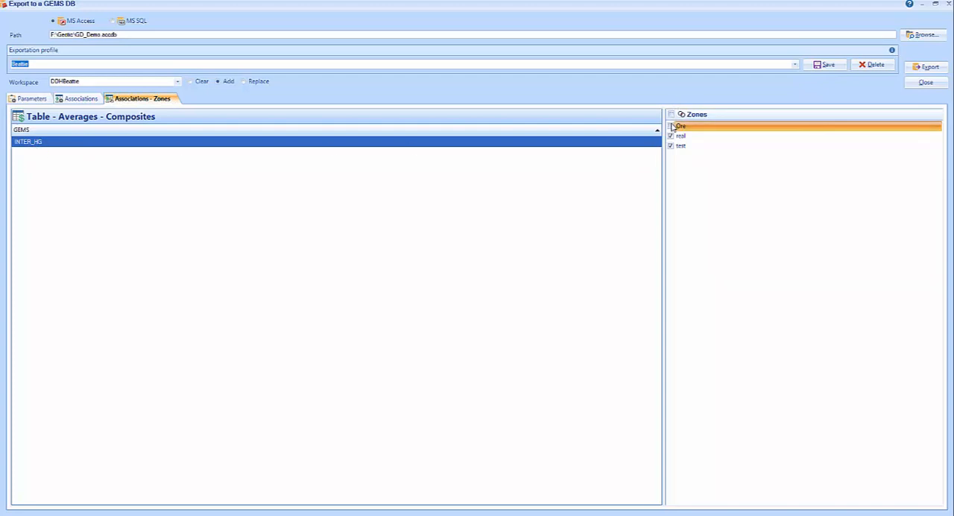
pyautogui.click(671, 145)
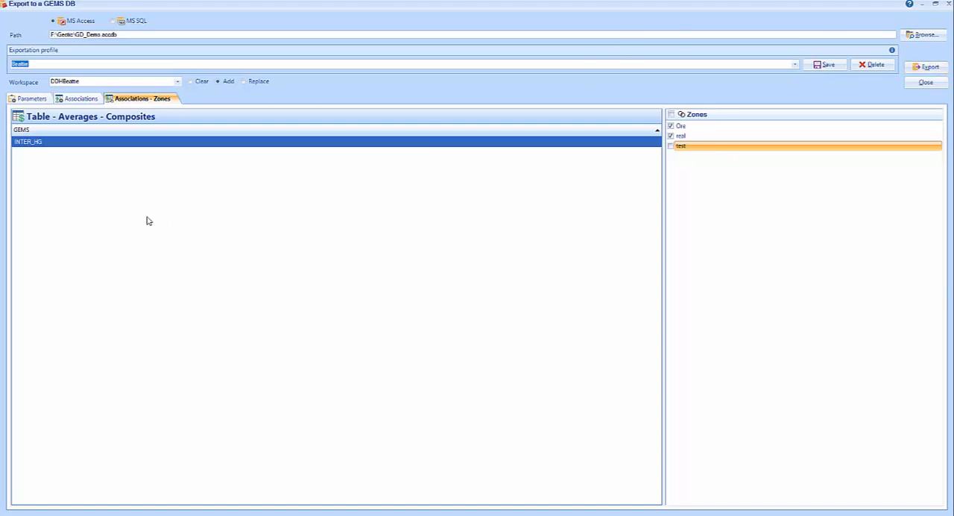
pyautogui.click(23, 101)
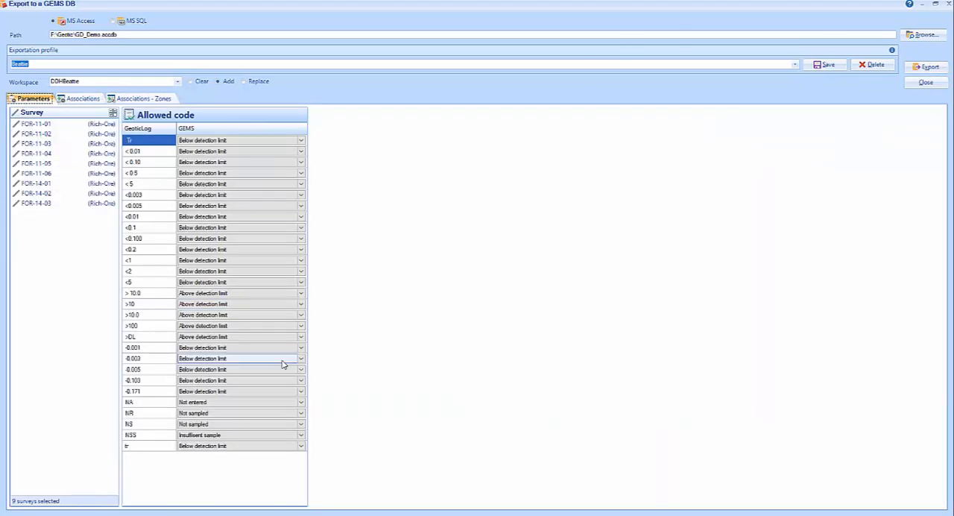
pyautogui.click(926, 83)
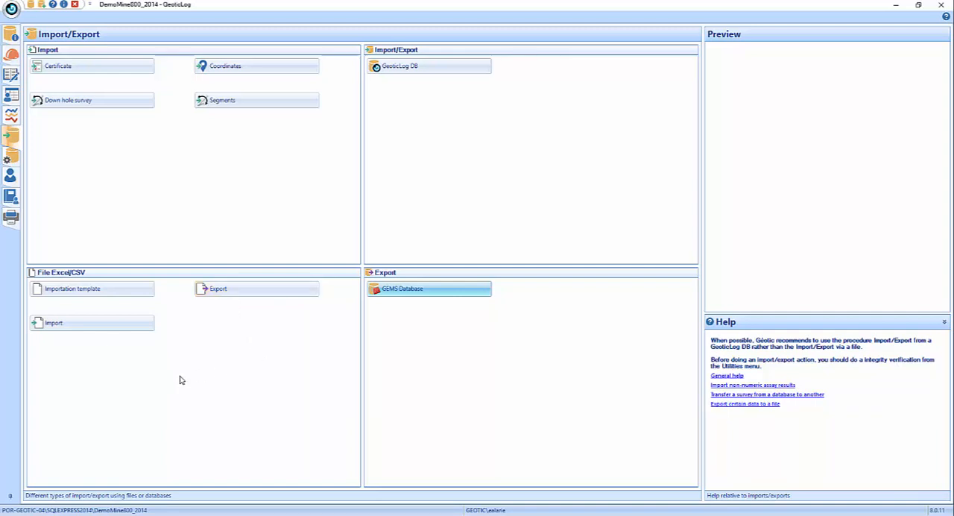
# - Start an Excel/CSV file export and set the output file to Demo in the Export folder
pyautogui.click(230, 290)
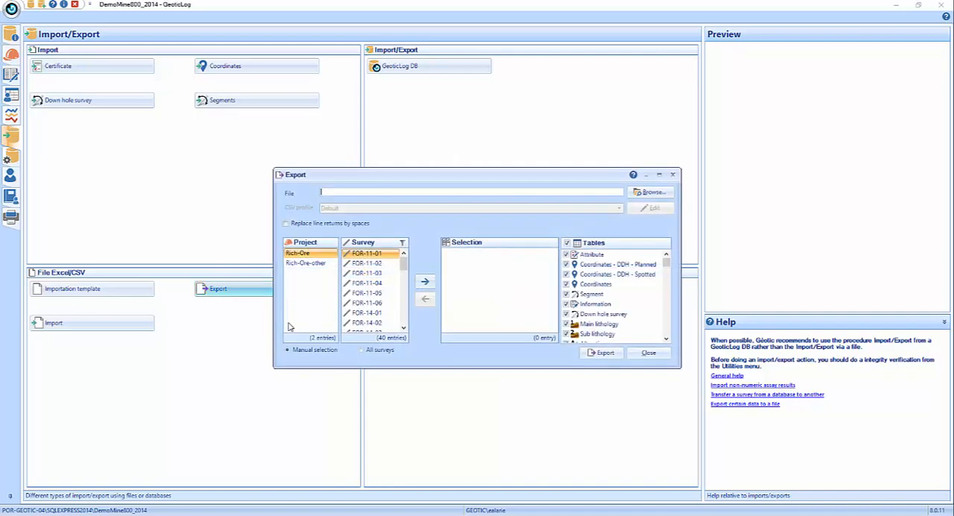
pyautogui.click(652, 194)
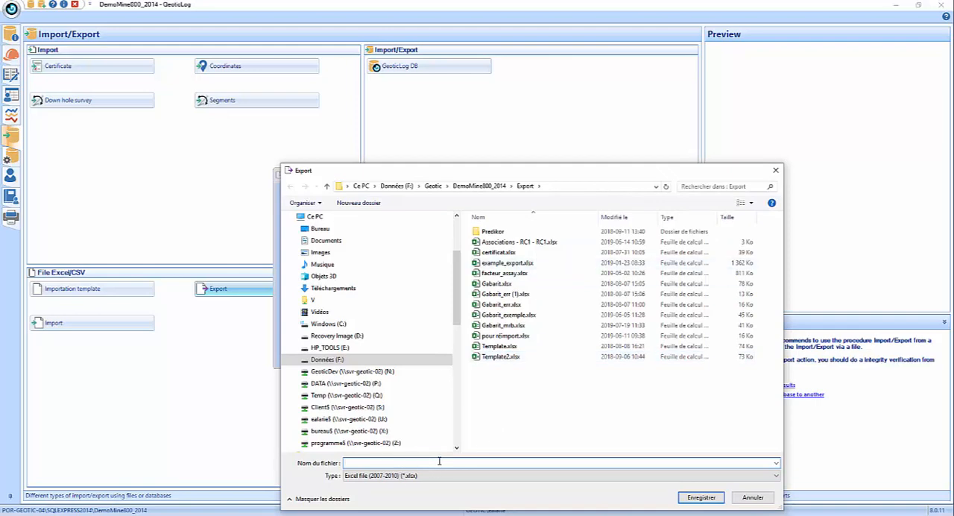
pyautogui.write('Demo')
pyautogui.click(701, 496)
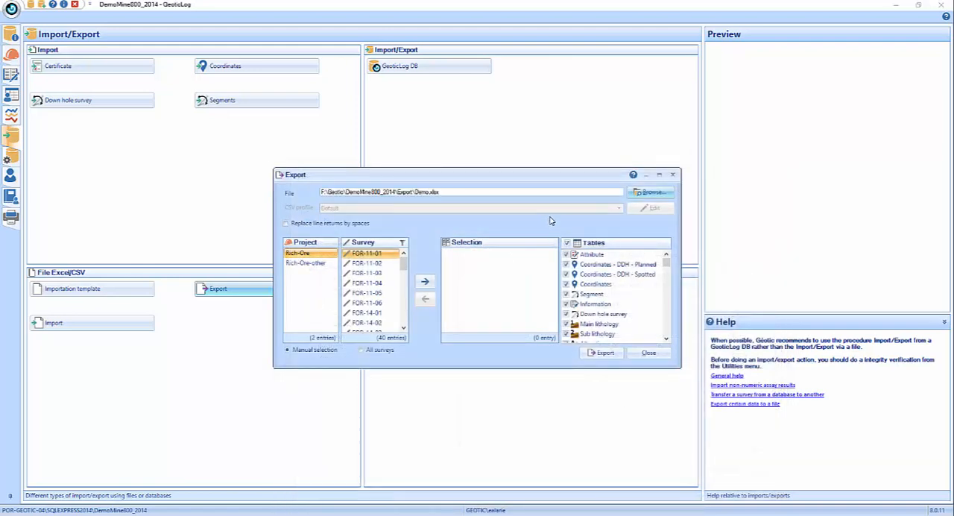
# - Check the available output file types, keep Excel file (2007-2010), and name the export file Demo again
pyautogui.click(647, 193)
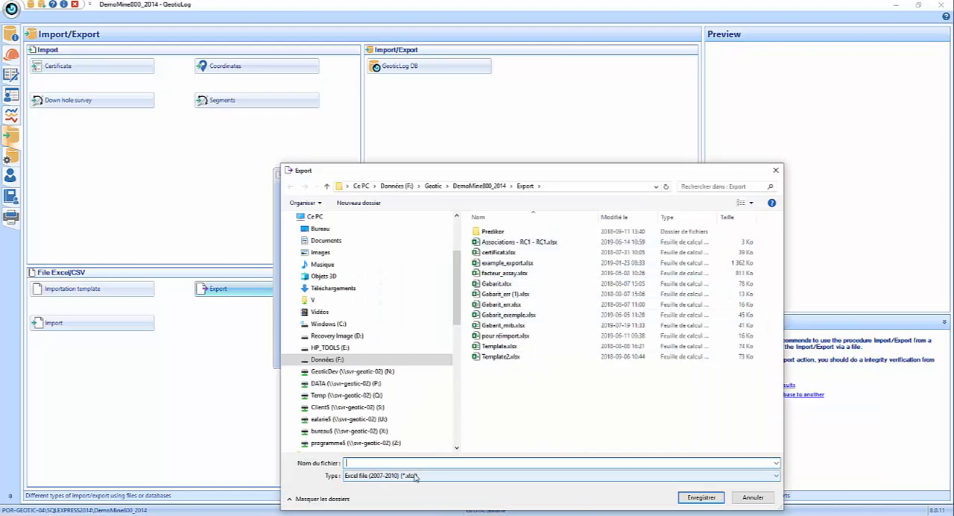
pyautogui.click(415, 475)
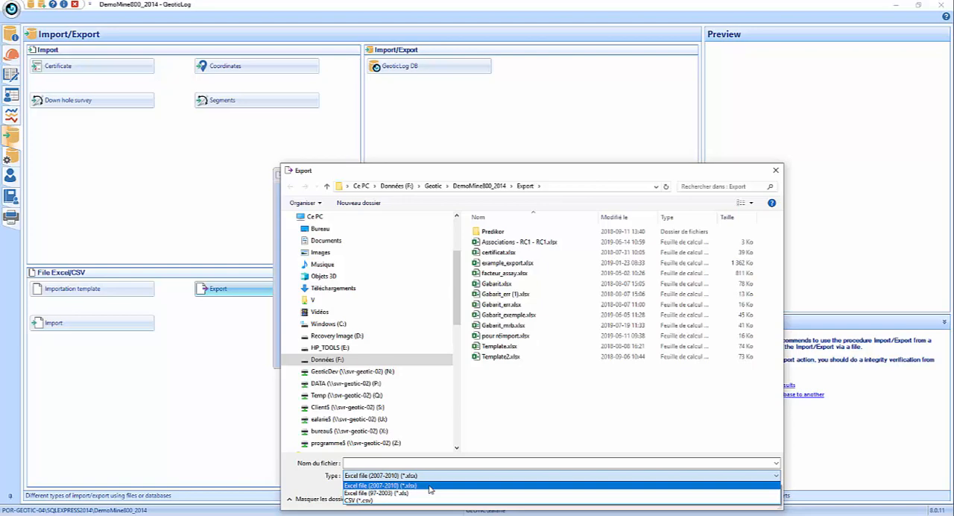
pyautogui.click(431, 486)
pyautogui.click(565, 463)
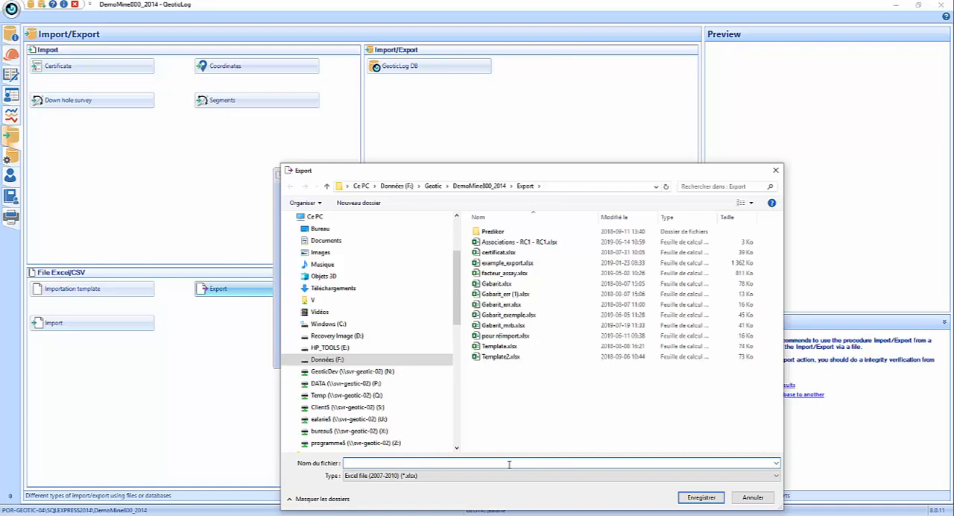
pyautogui.write('Demo')
pyautogui.click(691, 493)
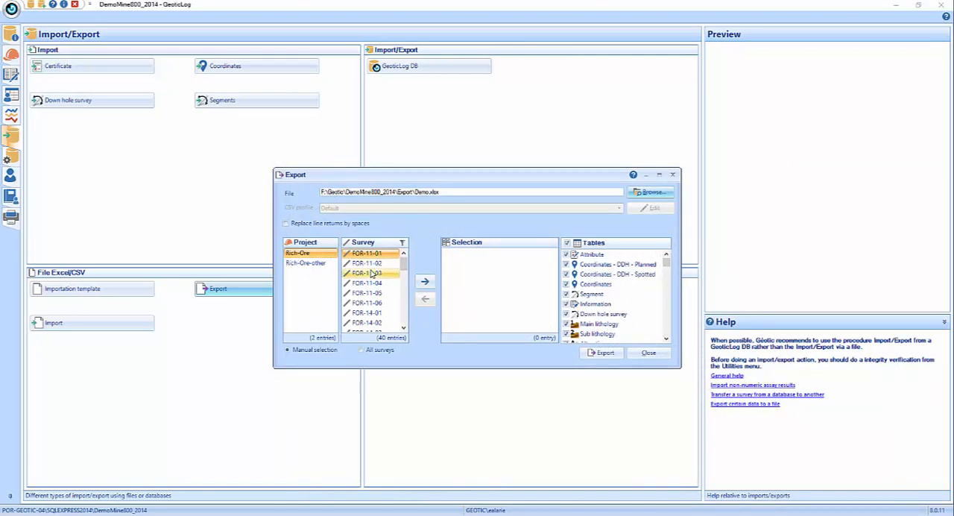
# - Add Rich-Ore surveys FOR-11-03 through FOR-11-06 to the export selection, then uncheck and recheck all tables
pyautogui.moveTo(369, 273); pyautogui.dragTo(371, 303)
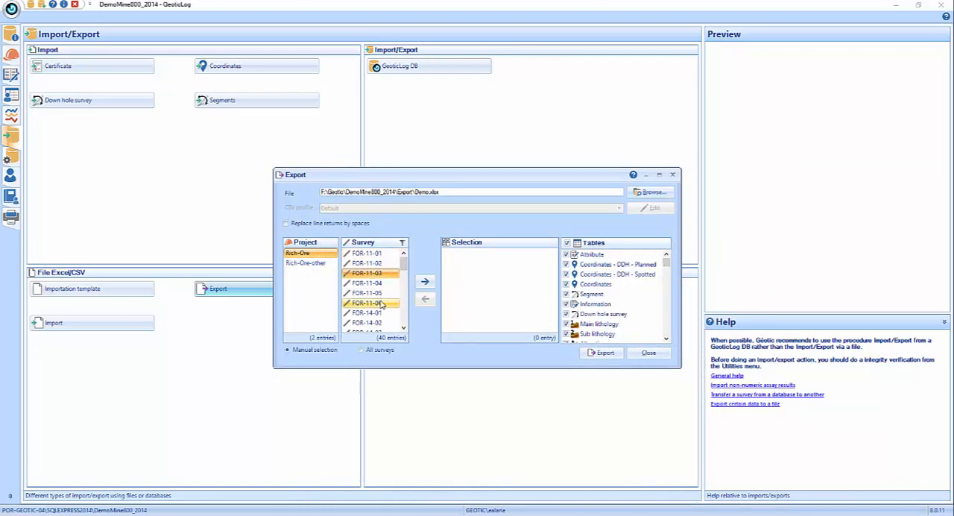
pyautogui.click(425, 281)
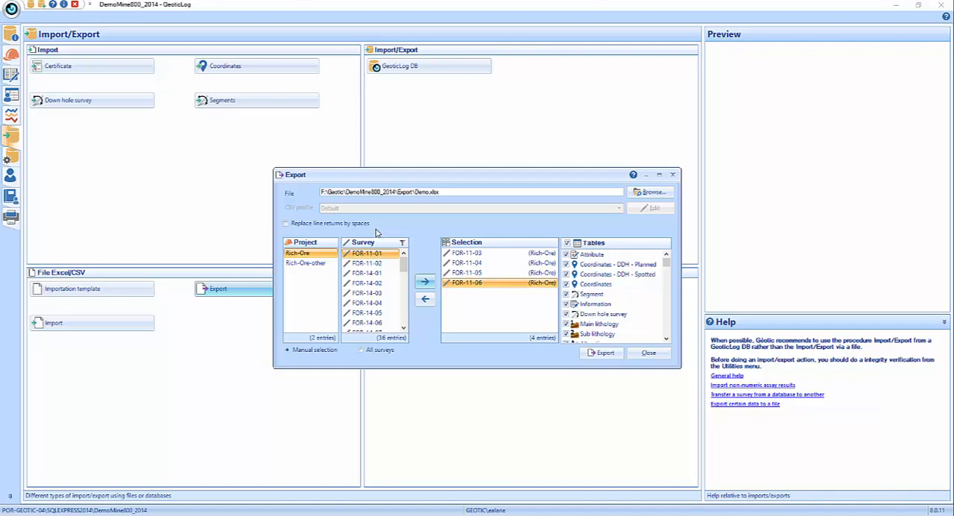
pyautogui.click(285, 222)
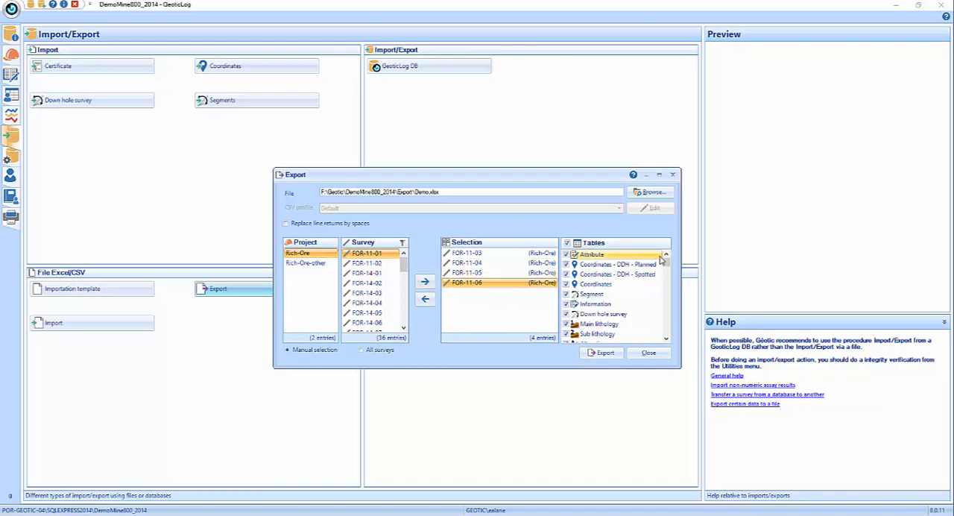
pyautogui.moveTo(668, 264)
pyautogui.mouseDown()
pyautogui.moveTo(670, 354)
pyautogui.moveTo(667, 262)
pyautogui.mouseUp()
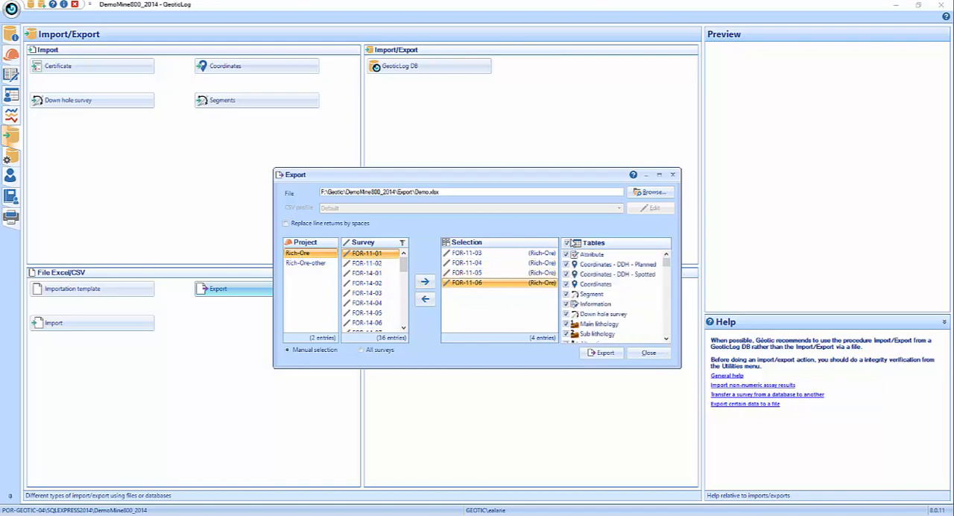
pyautogui.click(566, 243)
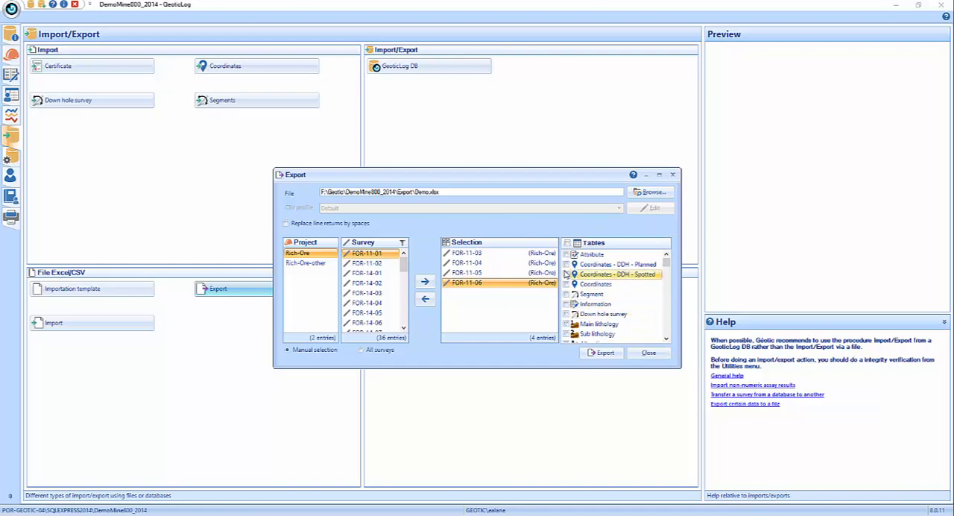
pyautogui.click(567, 242)
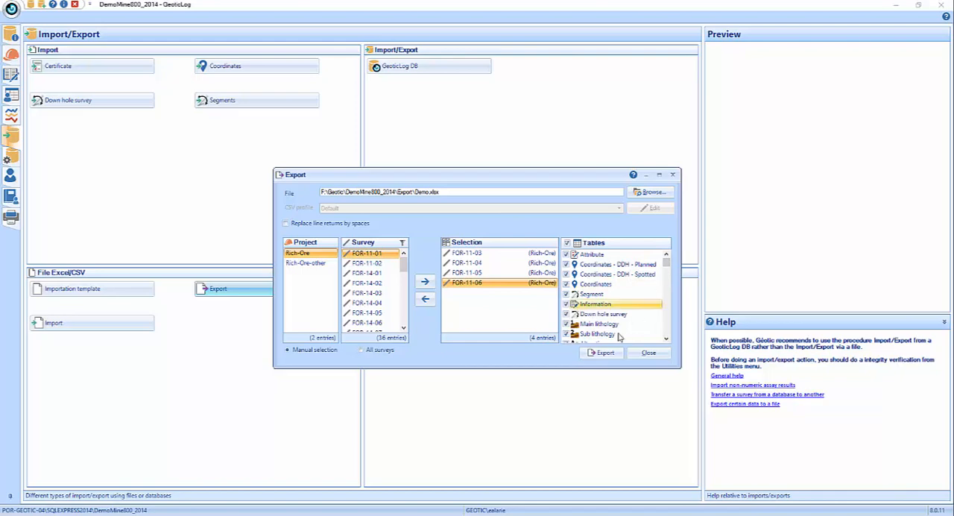
# - Try to export the selected surveys with all tables to Demo.xlsx and close the export window
pyautogui.click(606, 352)
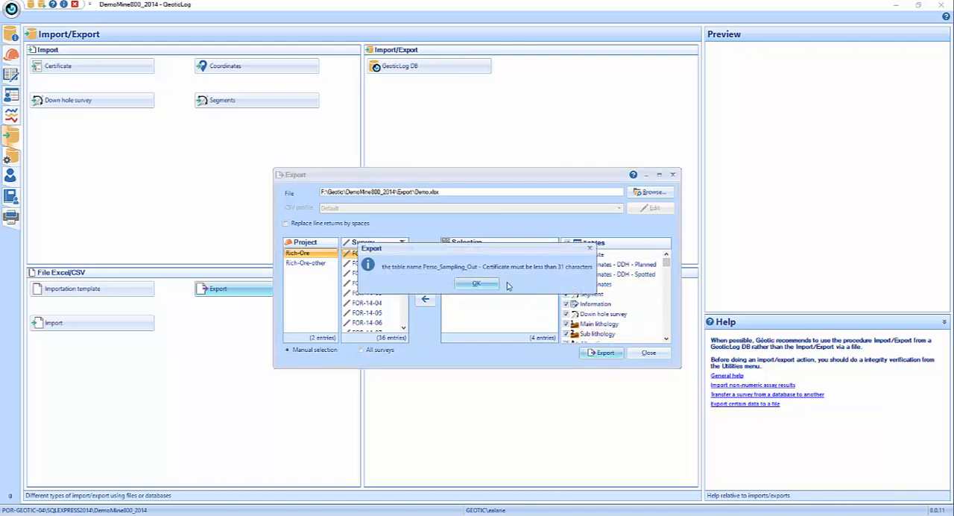
pyautogui.click(477, 284)
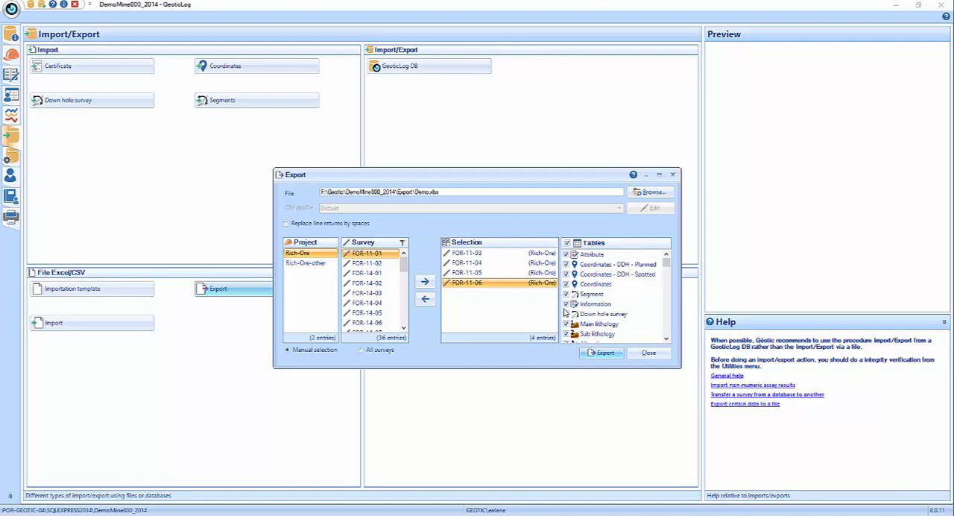
pyautogui.click(663, 355)
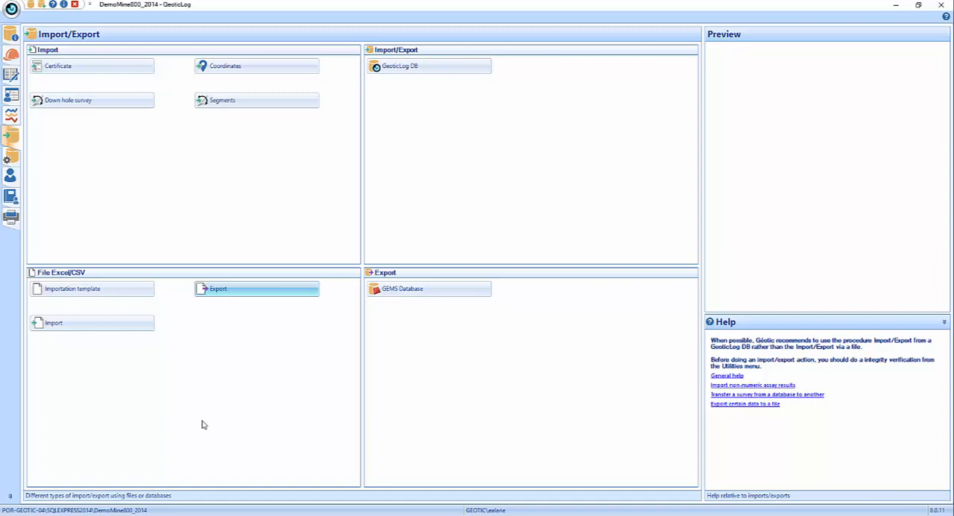
# - Start creating an importation template and open its file type choices
pyautogui.click(91, 289)
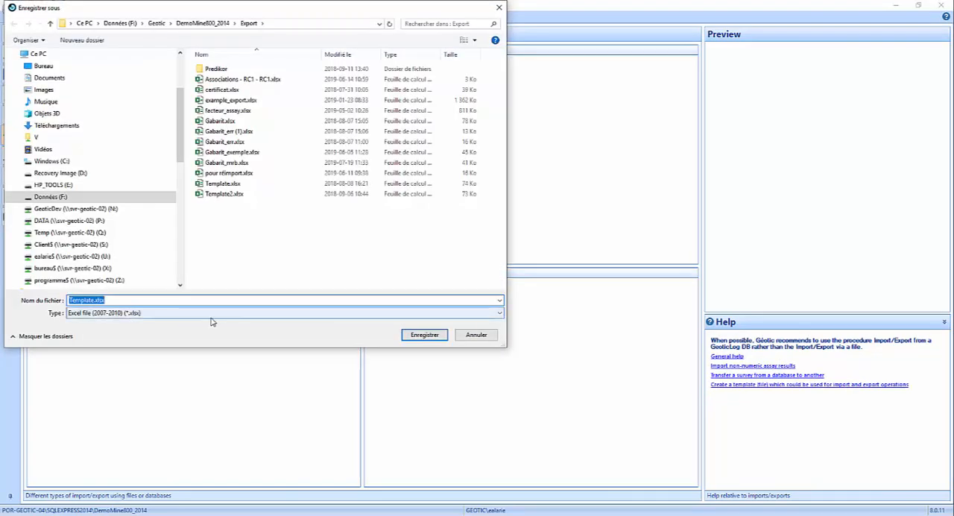
pyautogui.click(211, 313)
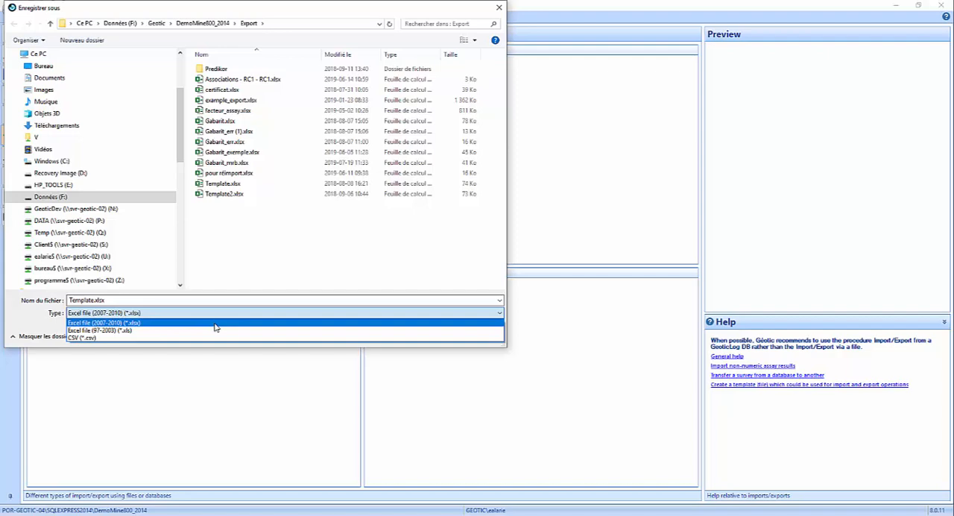
pyautogui.click(215, 326)
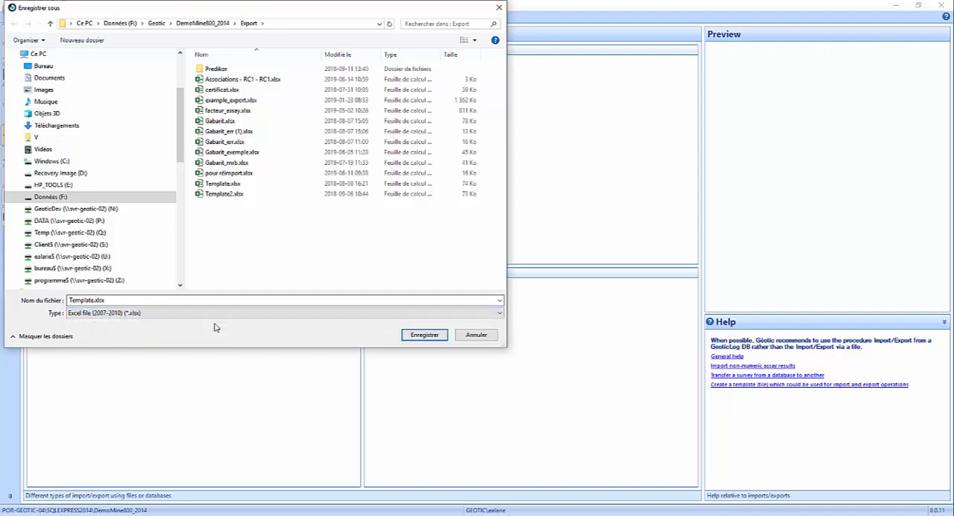
pyautogui.click(404, 338)
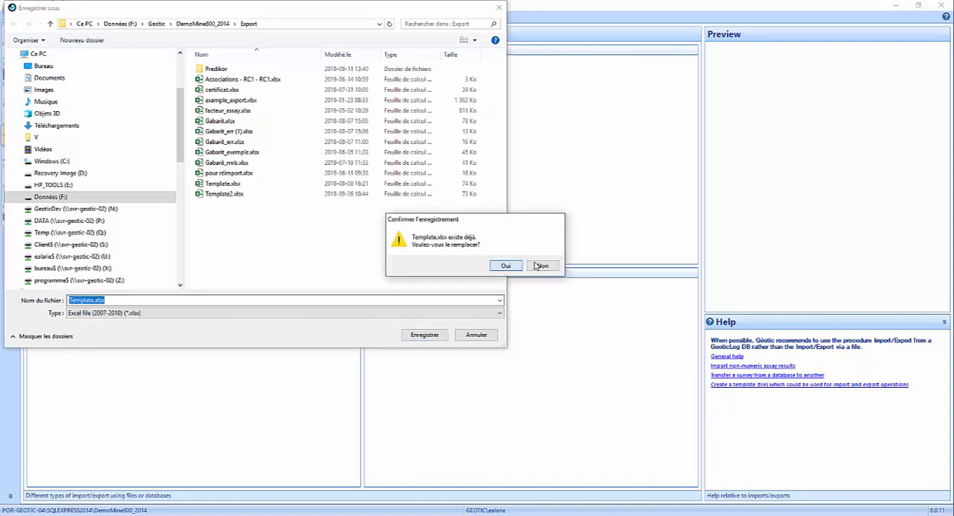
pyautogui.click(538, 266)
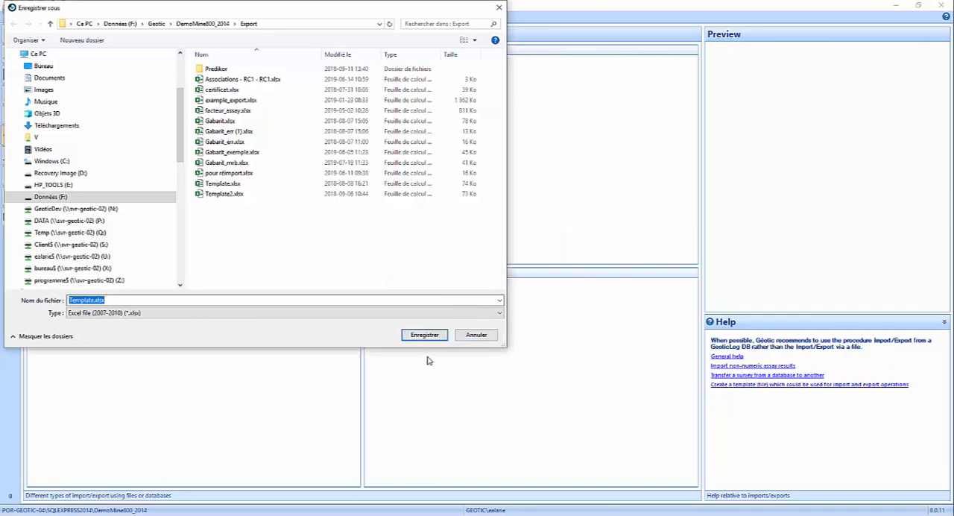
pyautogui.click(476, 335)
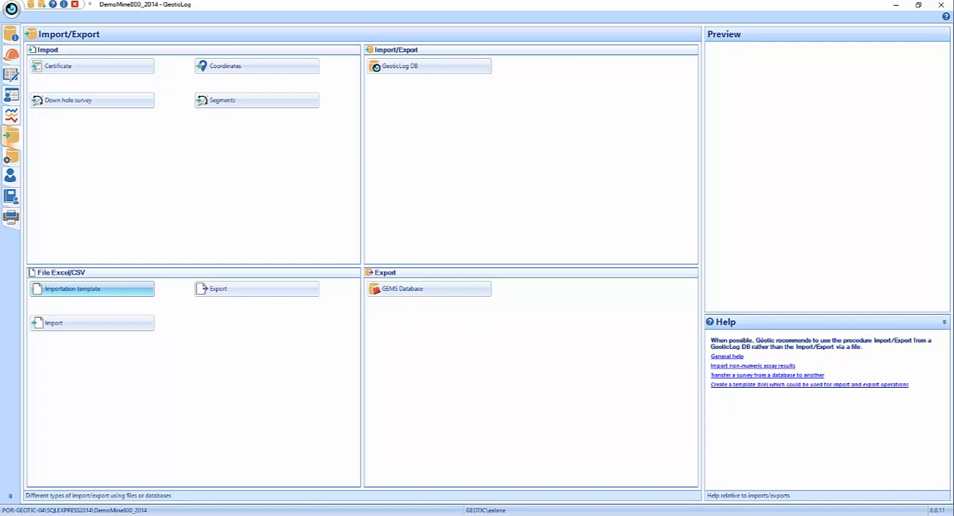
# - Switch to Template2.xlsx in Excel, maximize its window, and display the Index sheet
pyautogui.click(316, 515)
pyautogui.click(405, 490)
pyautogui.moveTo(953, 119); pyautogui.dragTo(366, 30)
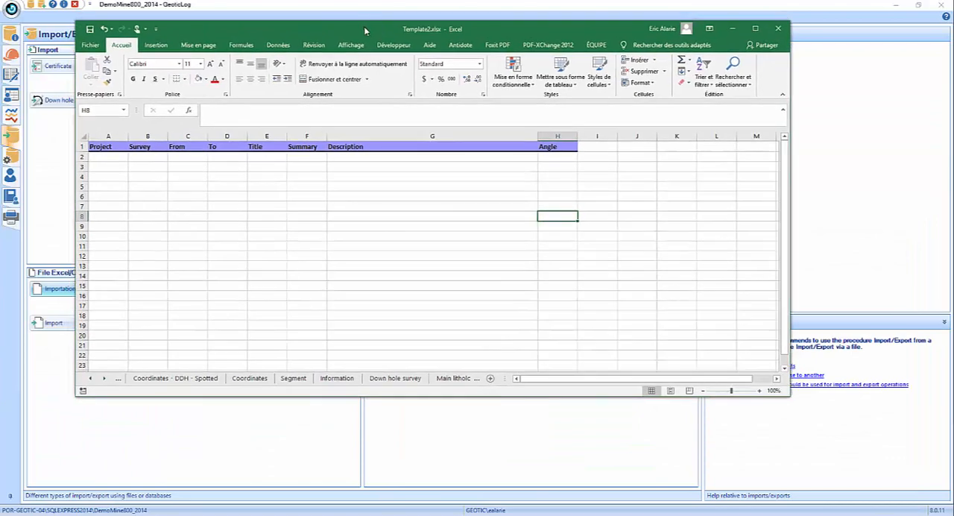
pyautogui.click(755, 28)
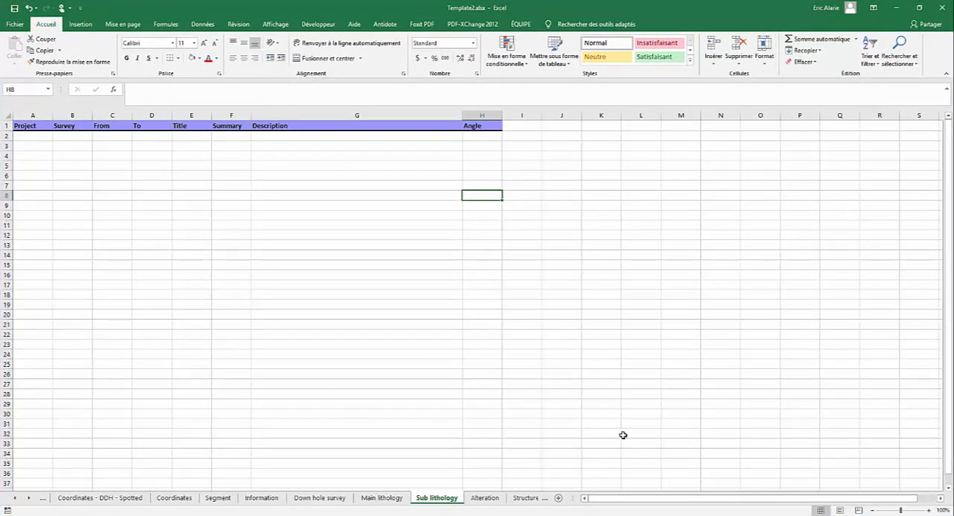
pyautogui.click(15, 498)
pyautogui.click(15, 498)
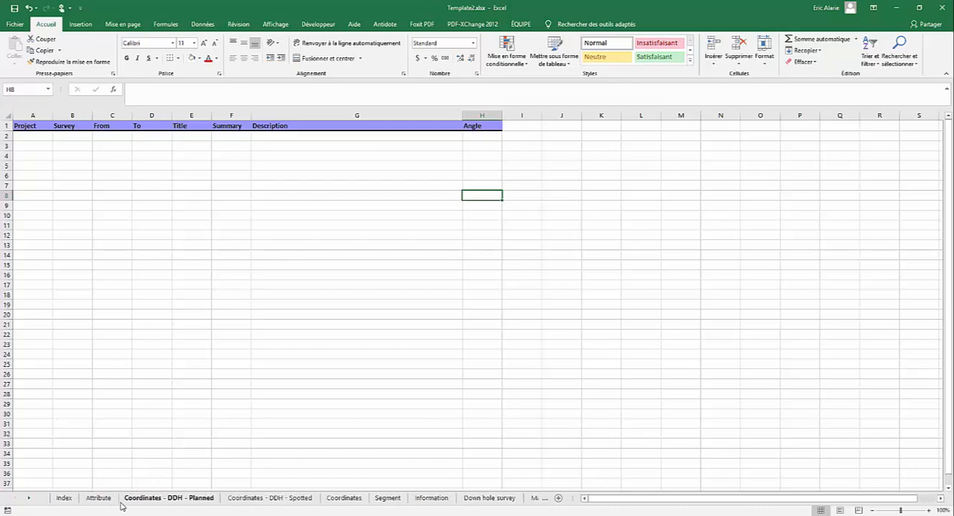
pyautogui.click(64, 498)
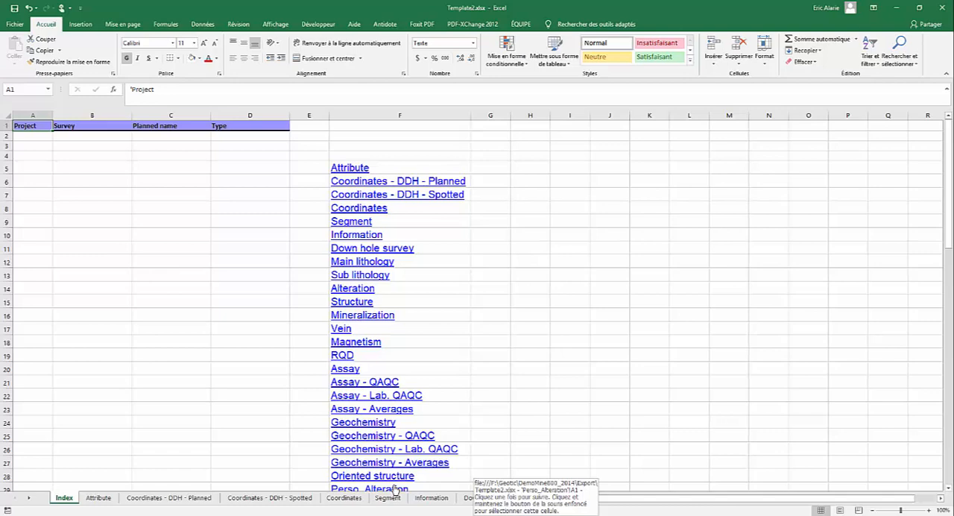
# - Examine the Project, Survey, Planned name and Type columns on the Index sheet
pyautogui.click(41, 138)
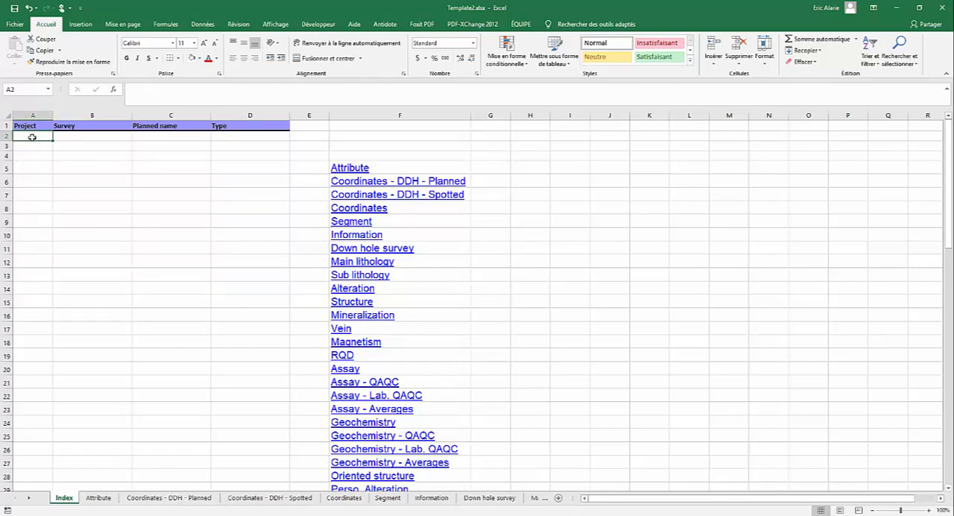
pyautogui.click(67, 138)
pyautogui.moveTo(28, 135); pyautogui.dragTo(98, 140)
pyautogui.click(44, 136)
pyautogui.click(95, 138)
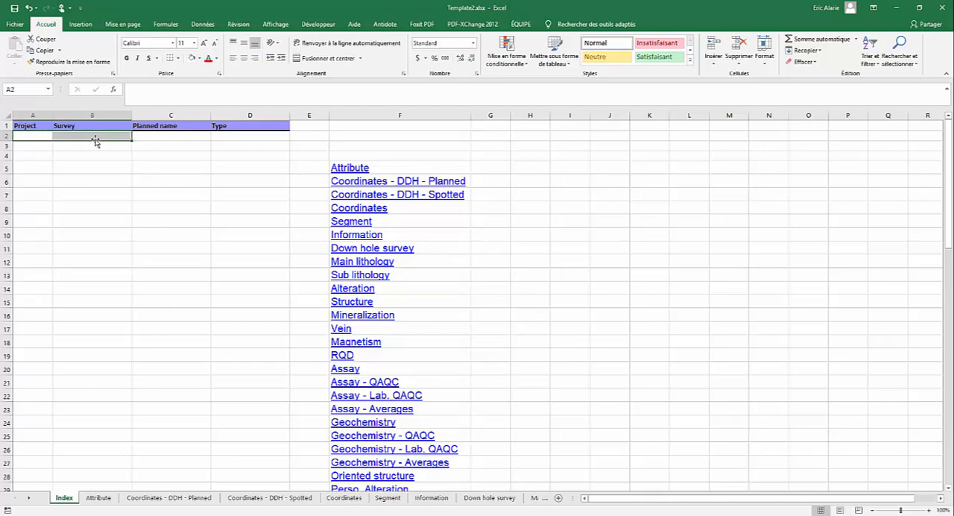
pyautogui.click(96, 142)
pyautogui.click(97, 154)
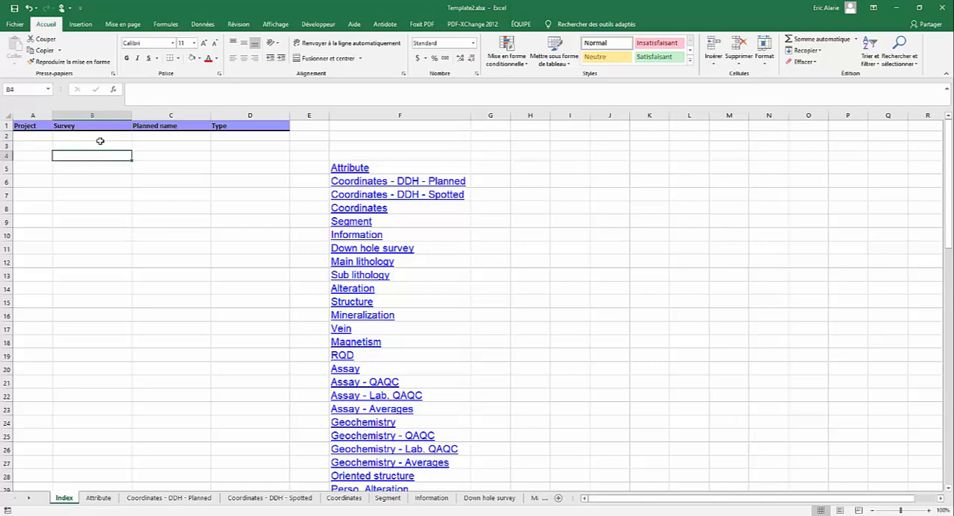
pyautogui.click(102, 139)
pyautogui.click(252, 137)
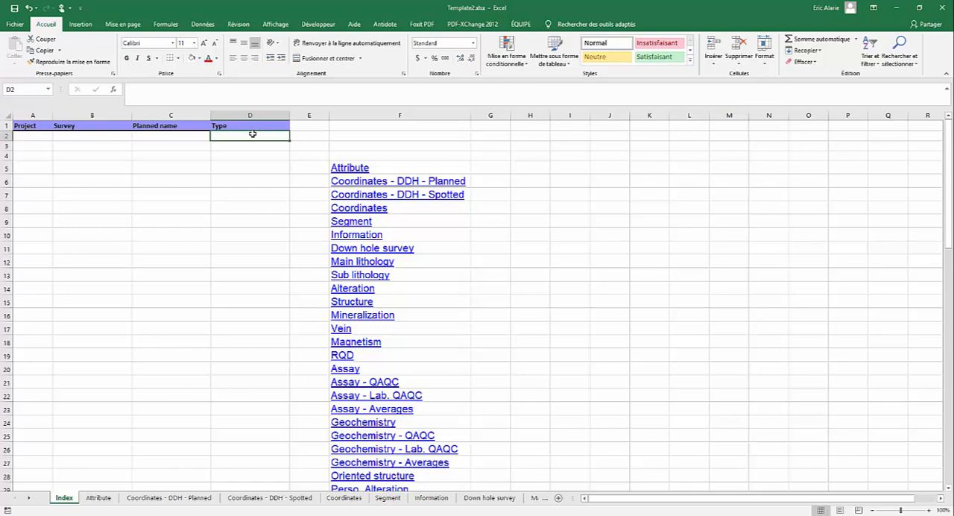
pyautogui.click(30, 135)
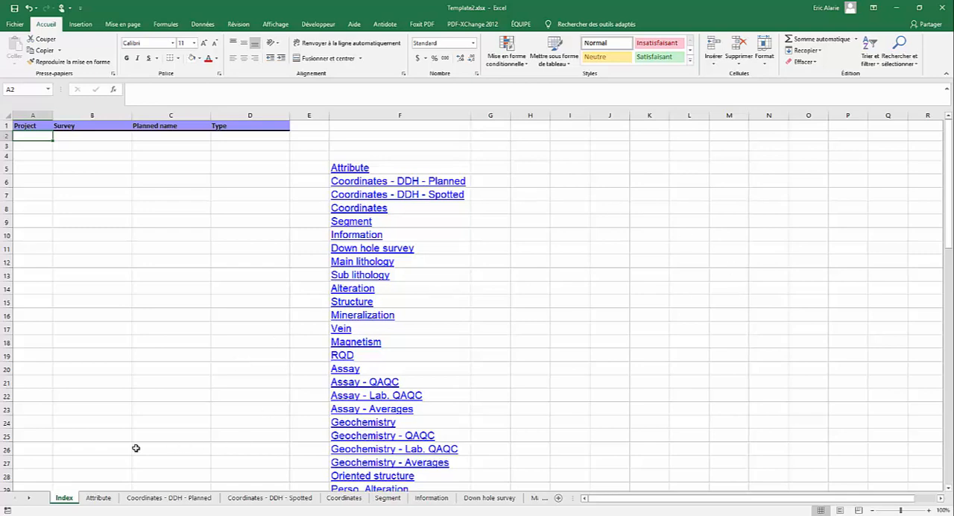
# - Look through the planned, spotted and final Coordinates sheets, then the Segment, Information and Down hole survey sheets
pyautogui.click(147, 499)
pyautogui.click(270, 499)
pyautogui.click(344, 498)
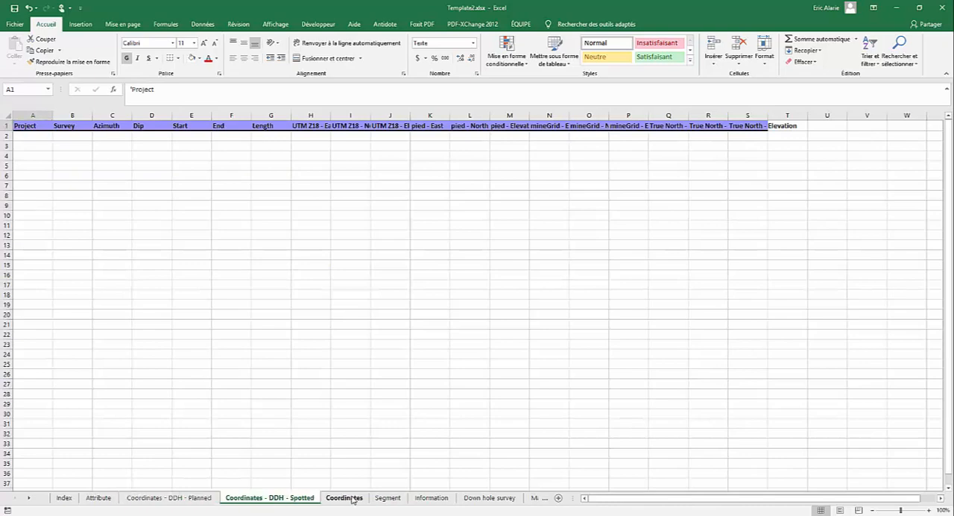
pyautogui.click(388, 498)
pyautogui.click(417, 498)
pyautogui.click(484, 498)
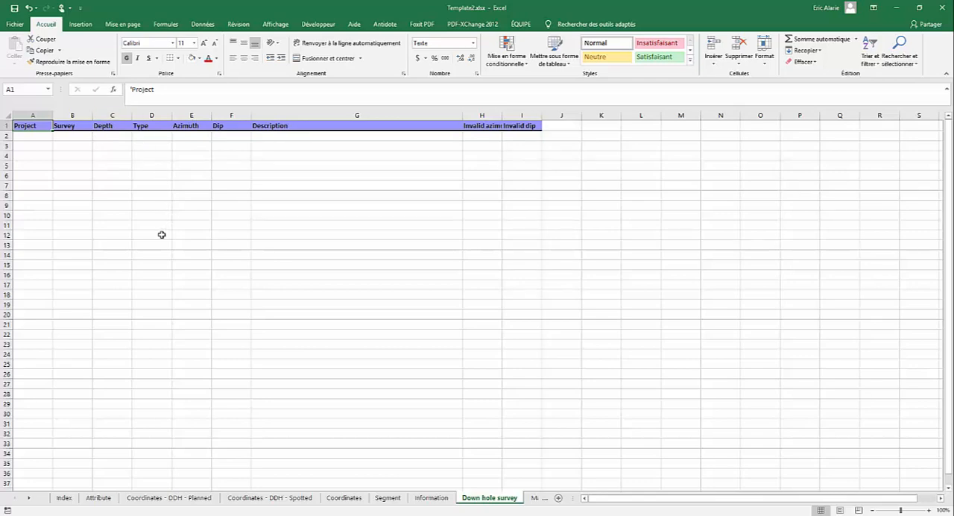
# - Revisit the Index sheet and compare the columns of the Coordinates - DDH - Planned, Coordinates and Down hole survey sheets
pyautogui.click(70, 502)
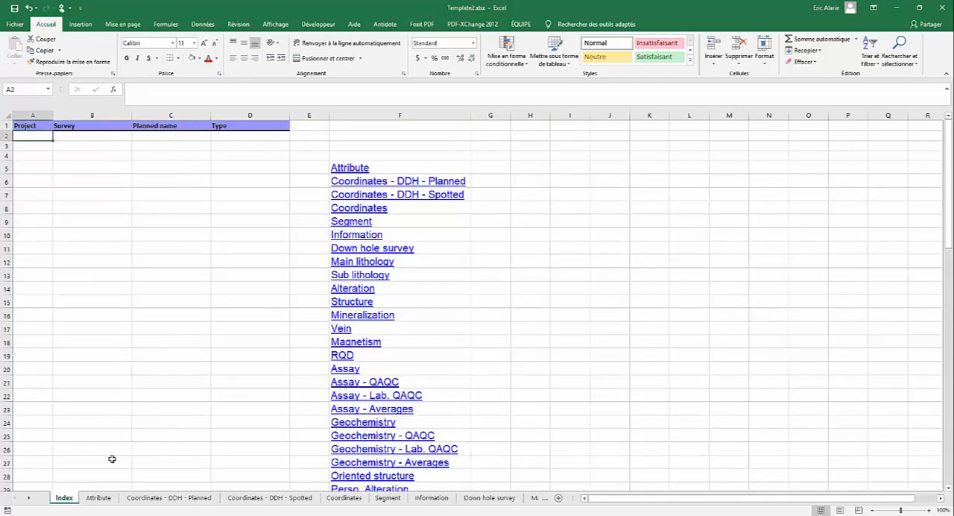
pyautogui.click(229, 502)
pyautogui.click(194, 502)
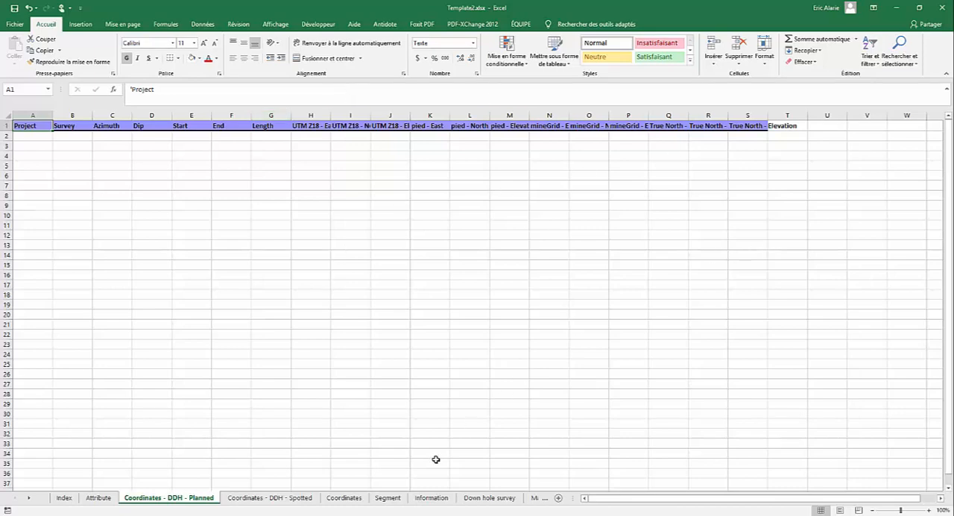
pyautogui.click(349, 504)
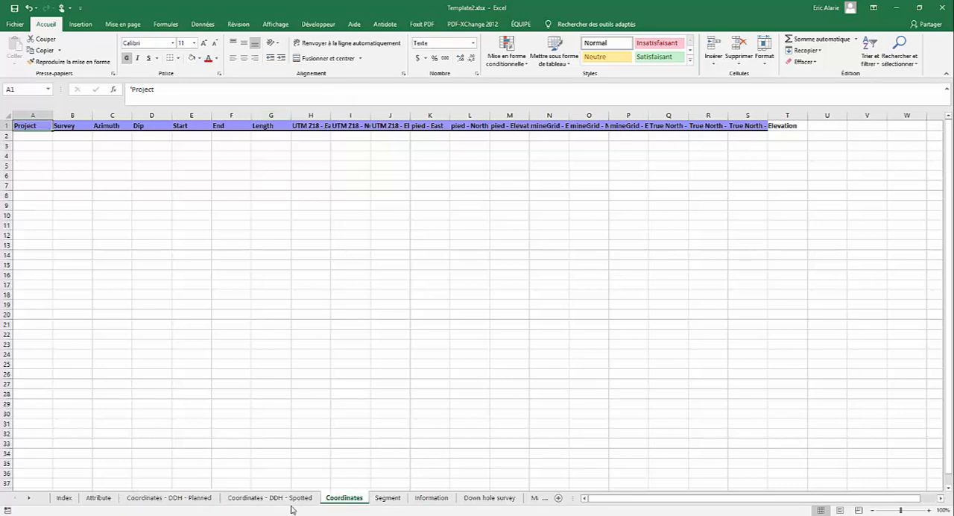
pyautogui.click(490, 499)
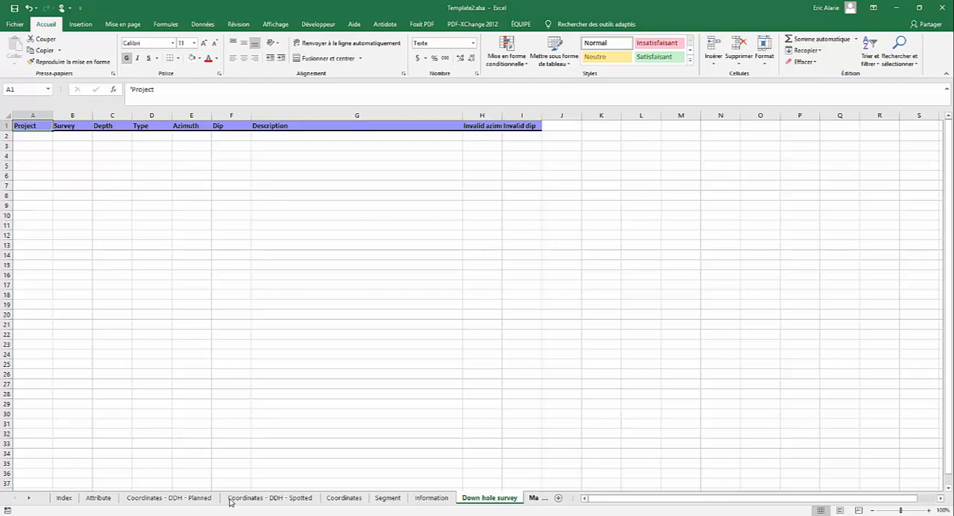
# - Browse the remaining template sheets and examine the Assay, Assay - QAQC, Assay - Lab. QAQC and Assay - Averages columns
pyautogui.click(28, 498)
pyautogui.click(29, 499)
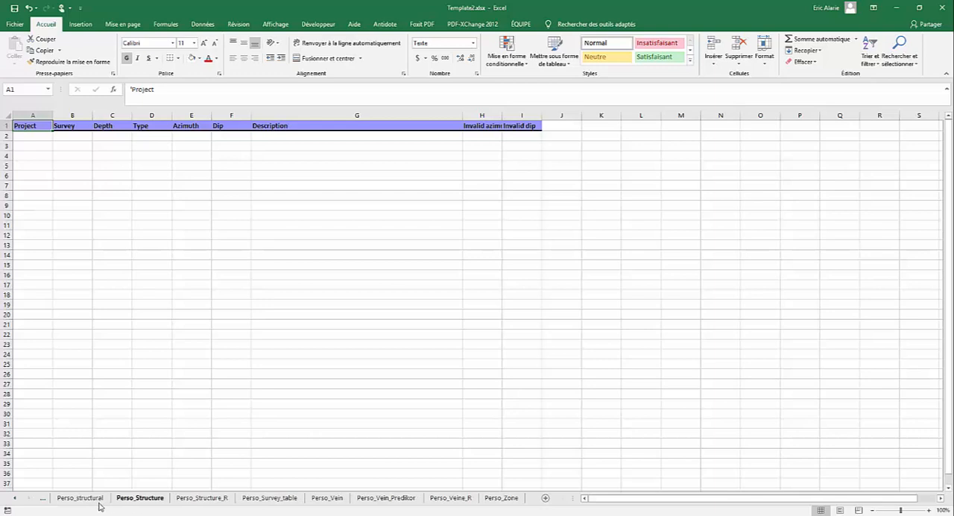
pyautogui.click(14, 497)
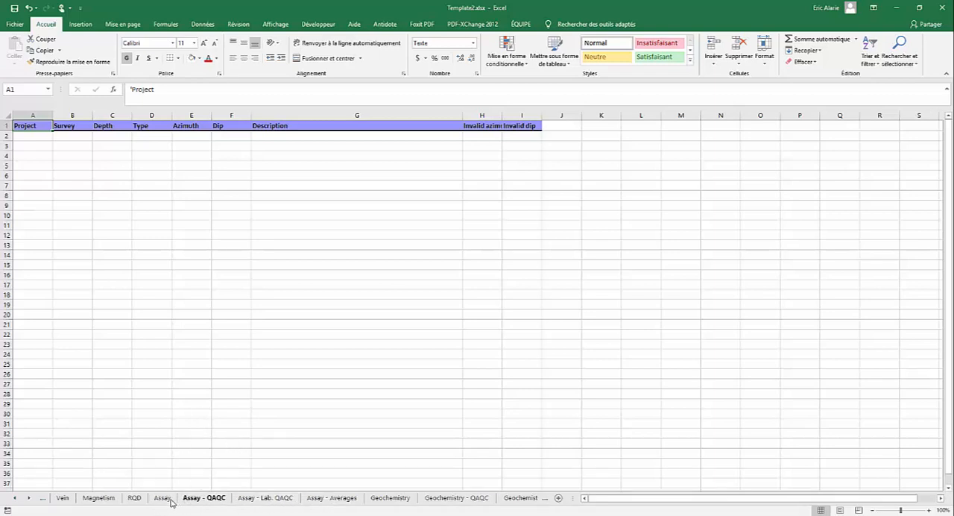
pyautogui.click(162, 498)
pyautogui.click(203, 498)
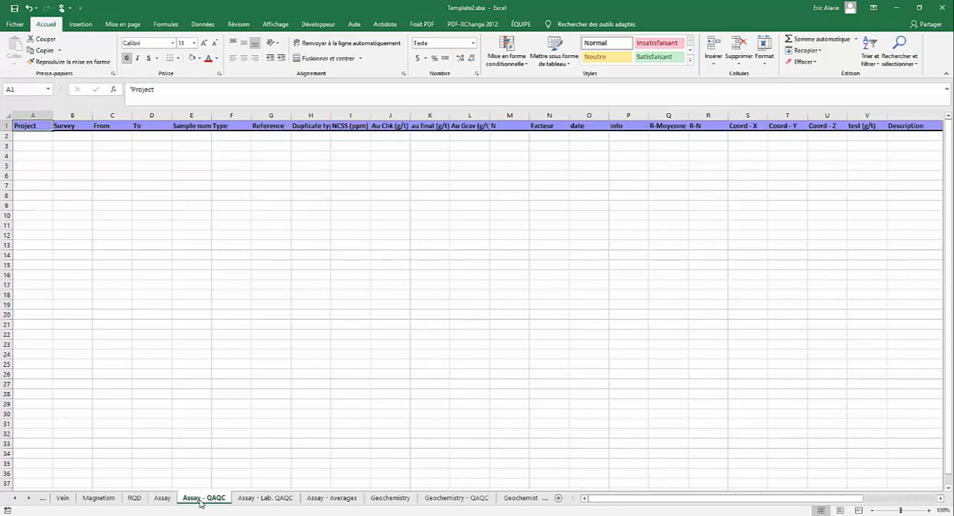
pyautogui.click(268, 500)
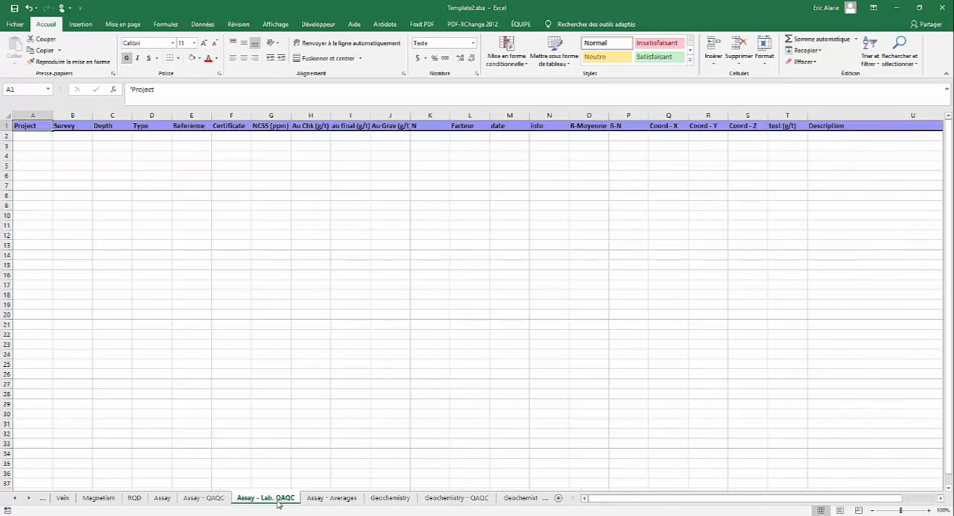
pyautogui.click(333, 498)
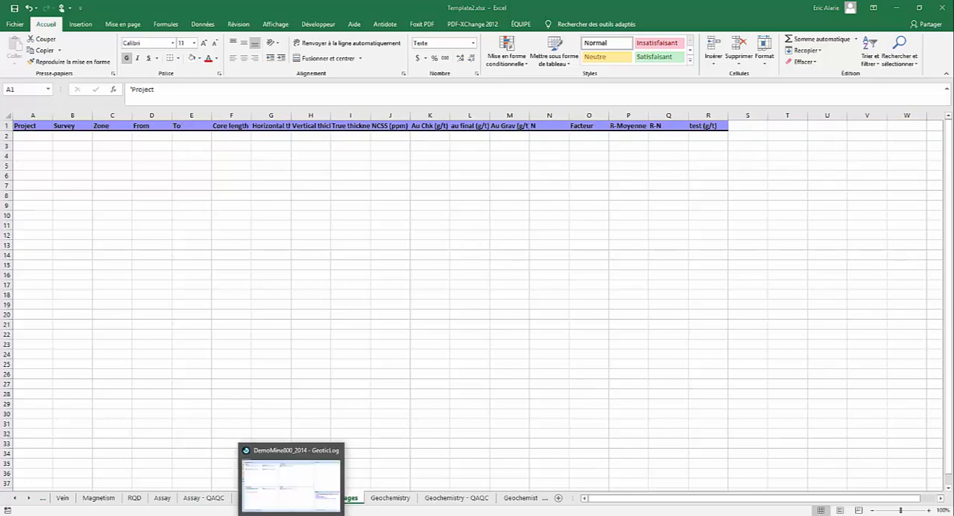
# - Switch to GeoticLog and inspect the Assay description page's secondary tables, ending on QAQC
pyautogui.click(289, 485)
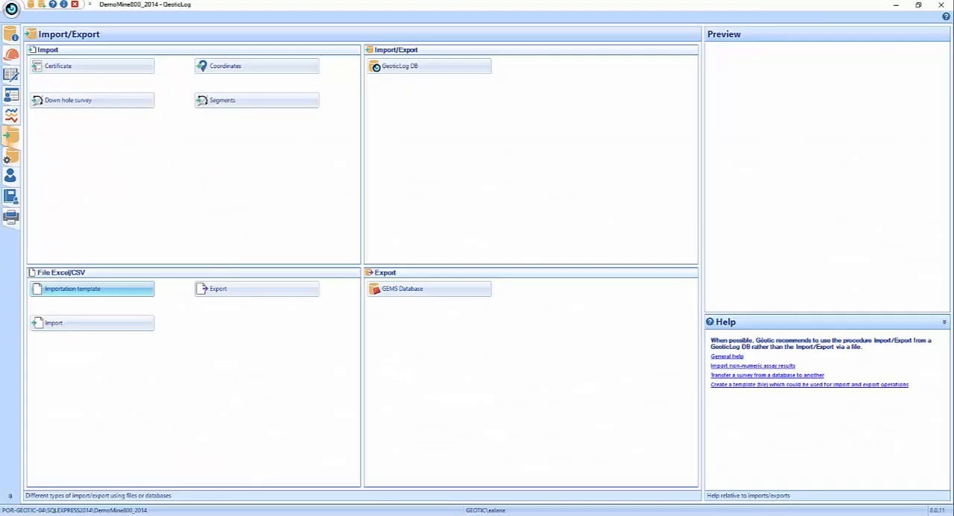
pyautogui.click(12, 77)
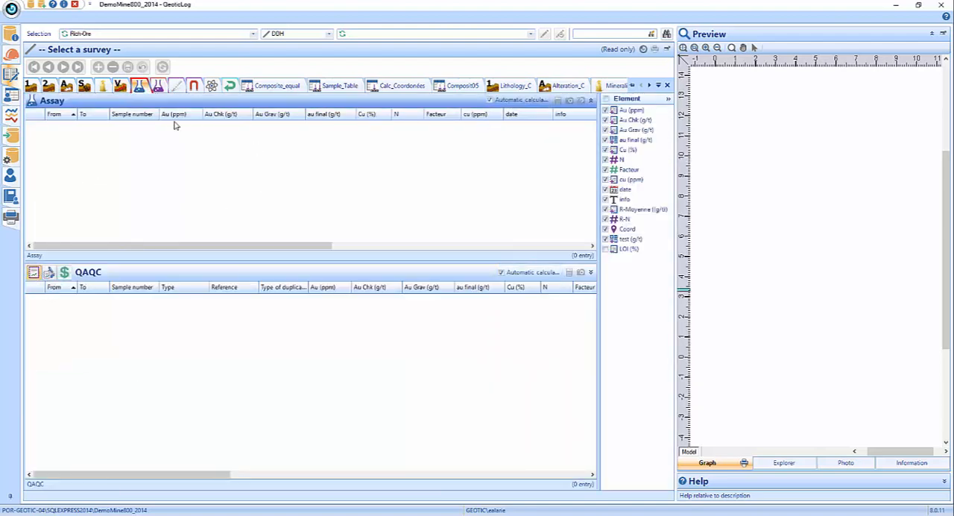
pyautogui.click(65, 274)
pyautogui.click(33, 273)
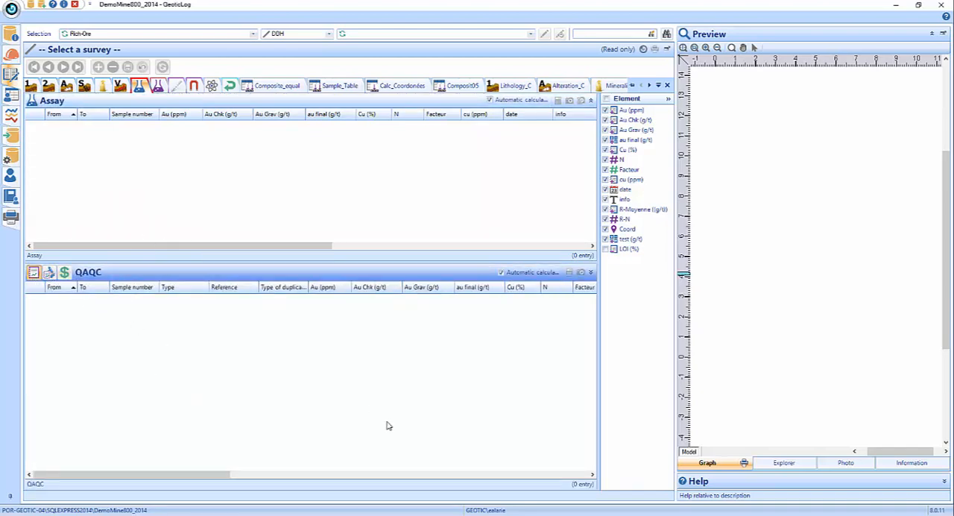
# - Switch back to Template2.xlsx in Excel and display the Index sheet again
pyautogui.moveTo(383, 503)
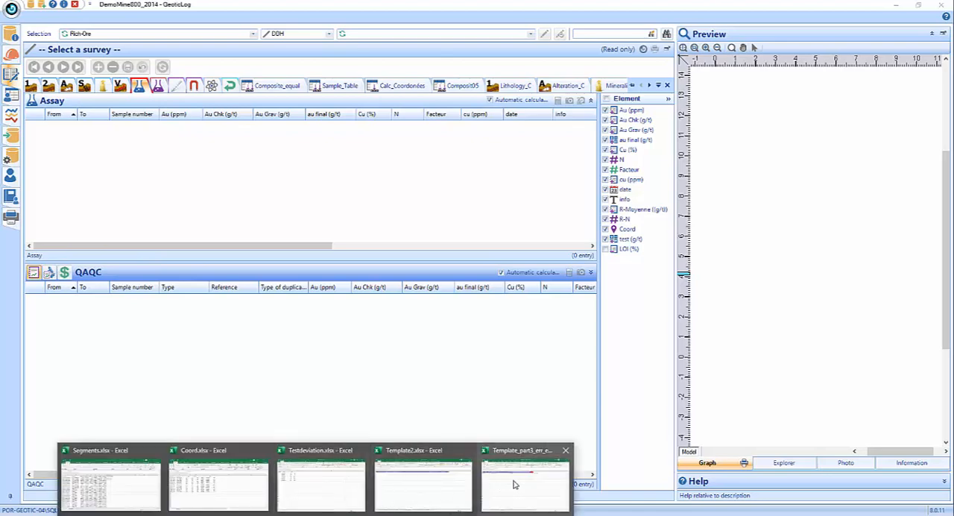
pyautogui.click(435, 485)
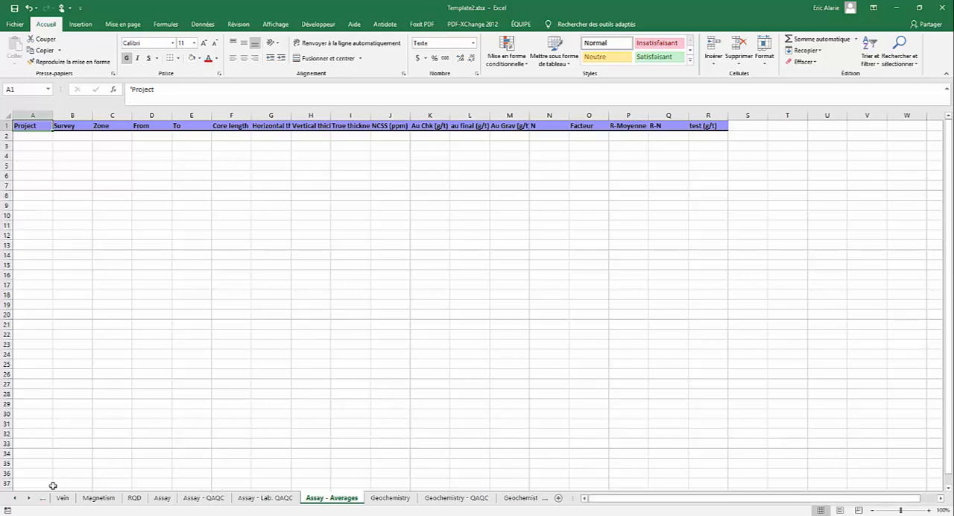
pyautogui.click(16, 499)
pyautogui.click(16, 499)
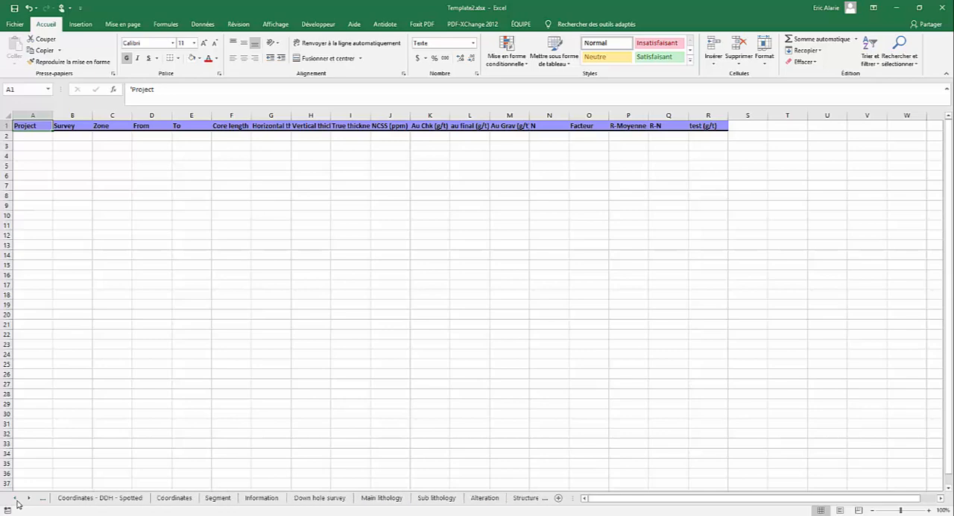
pyautogui.click(63, 499)
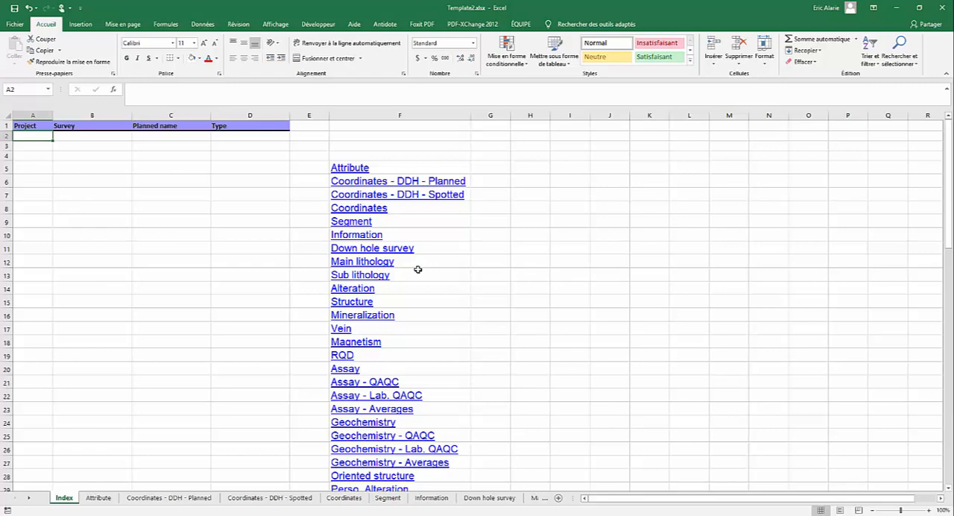
# - Review the template sheets in order from Coordinates - DDH - Planned to Down hole survey, then return to the Index
pyautogui.click(146, 505)
pyautogui.click(270, 499)
pyautogui.click(344, 498)
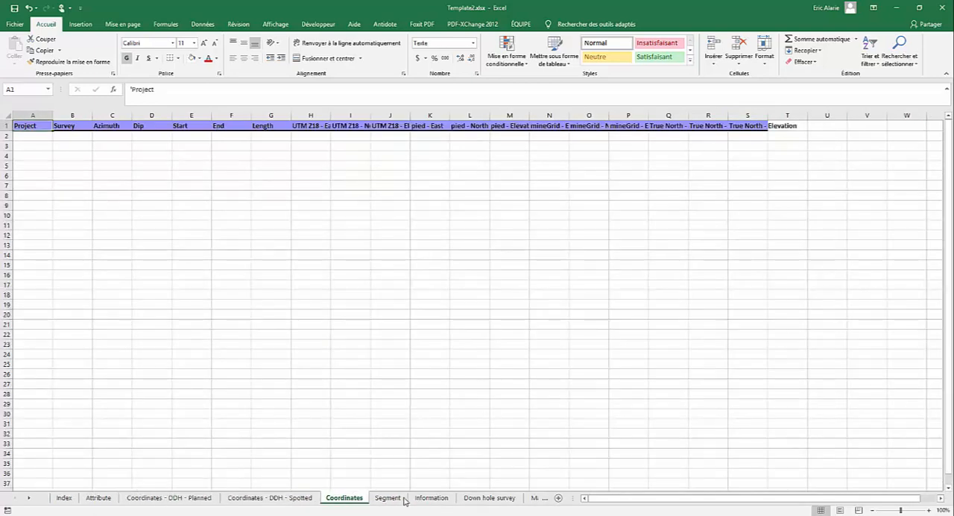
pyautogui.click(388, 498)
pyautogui.click(431, 498)
pyautogui.click(489, 498)
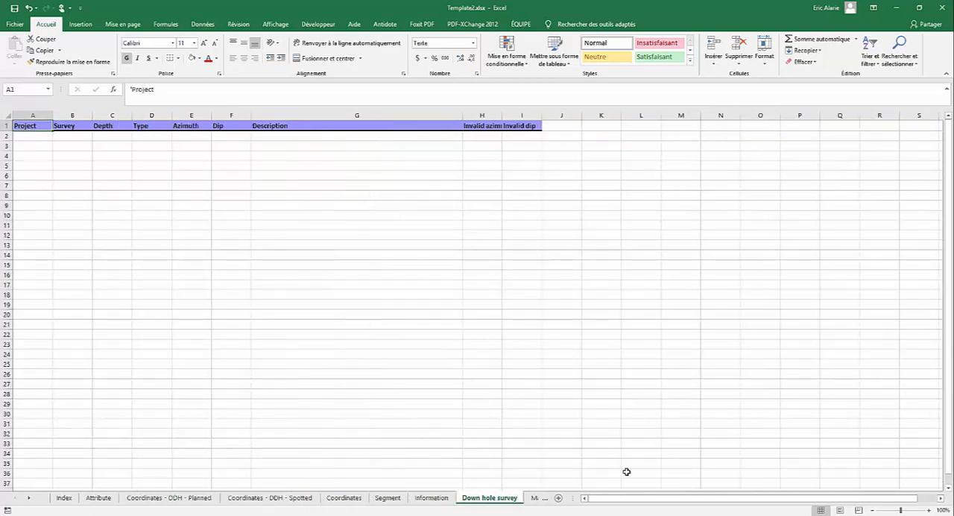
pyautogui.click(65, 499)
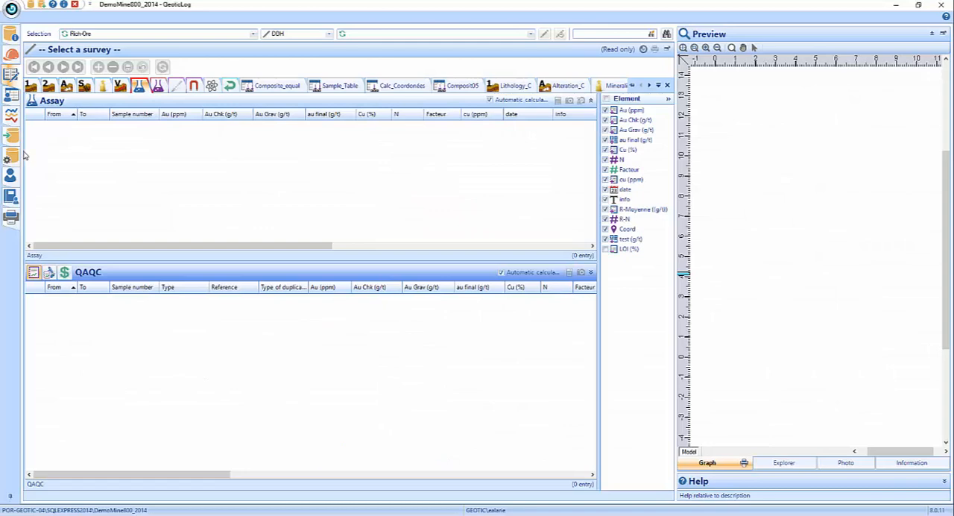
# - Start an Excel/CSV import from the Import/Export page and load Template2.xlsx from the DemoMine800_2014 Export folder
pyautogui.click(16, 136)
pyautogui.click(68, 328)
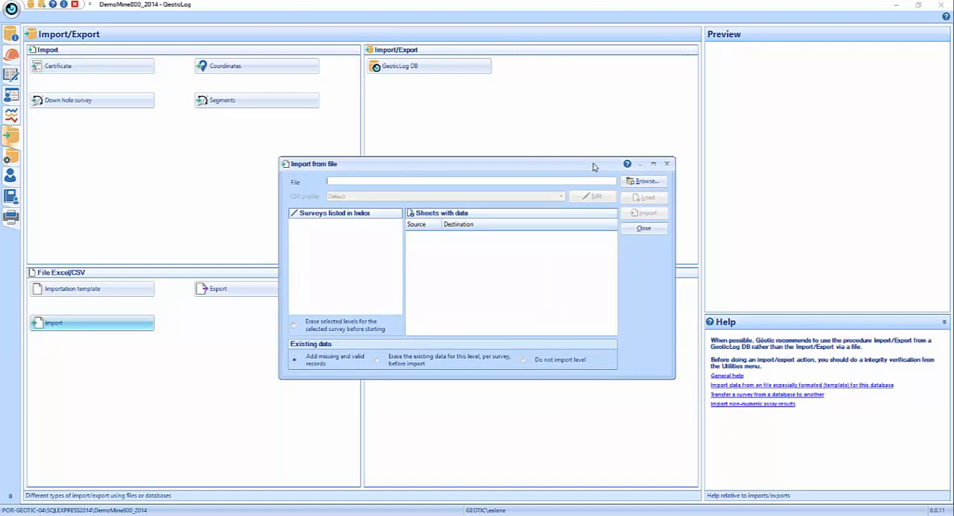
pyautogui.click(645, 183)
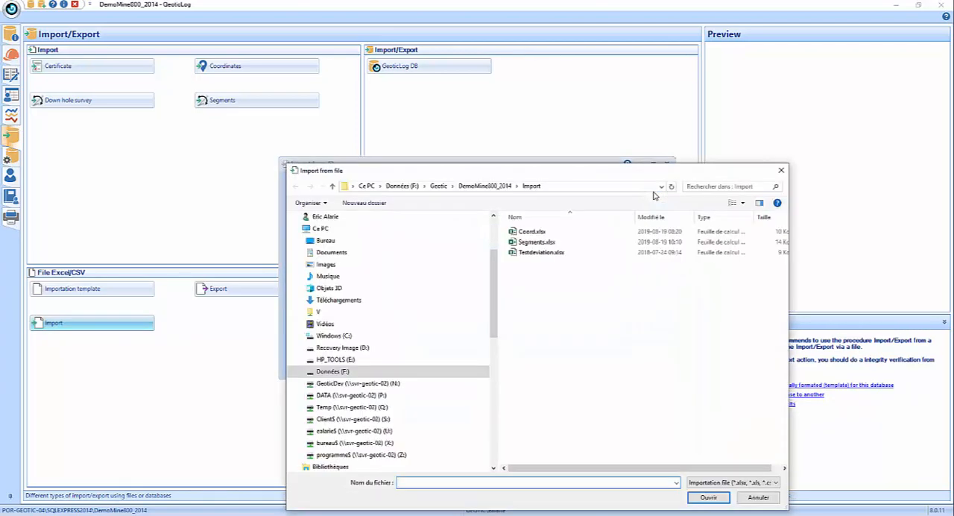
pyautogui.click(500, 187)
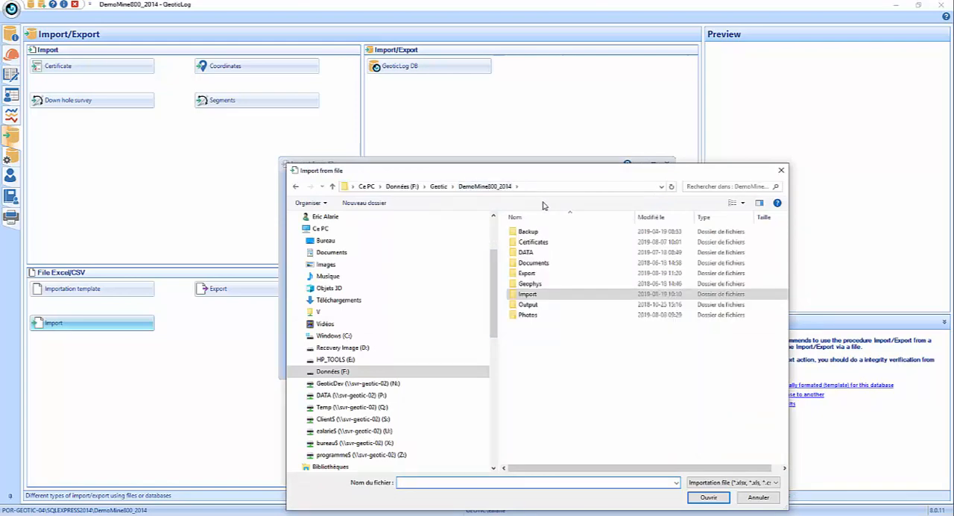
pyautogui.doubleClick(534, 273)
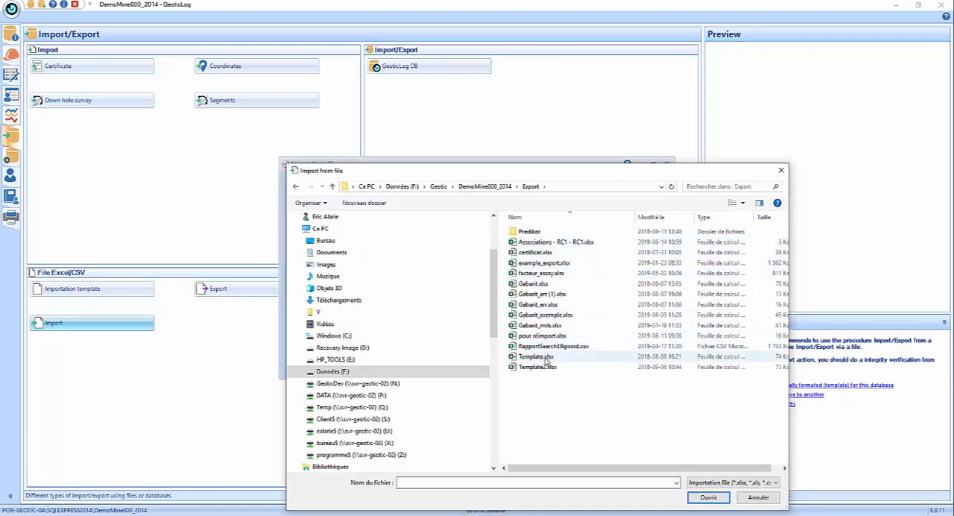
pyautogui.click(544, 369)
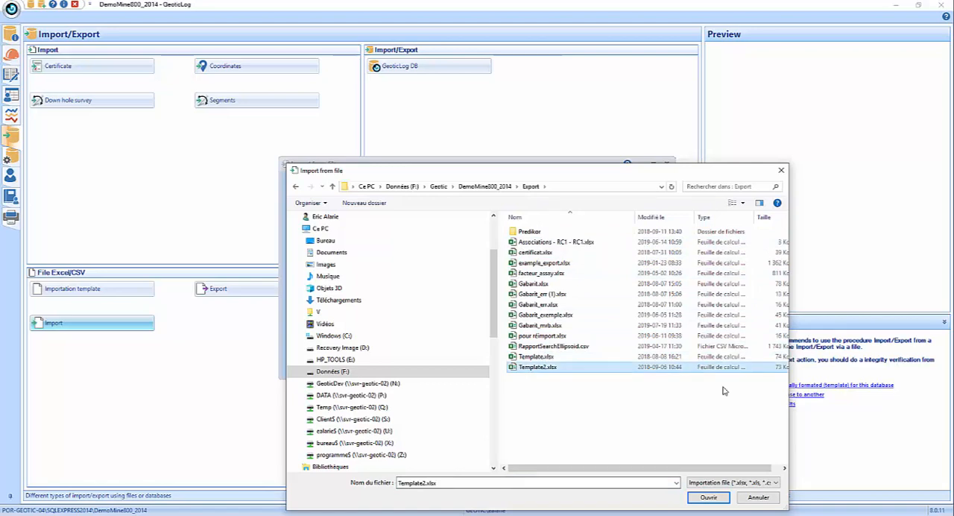
pyautogui.click(708, 498)
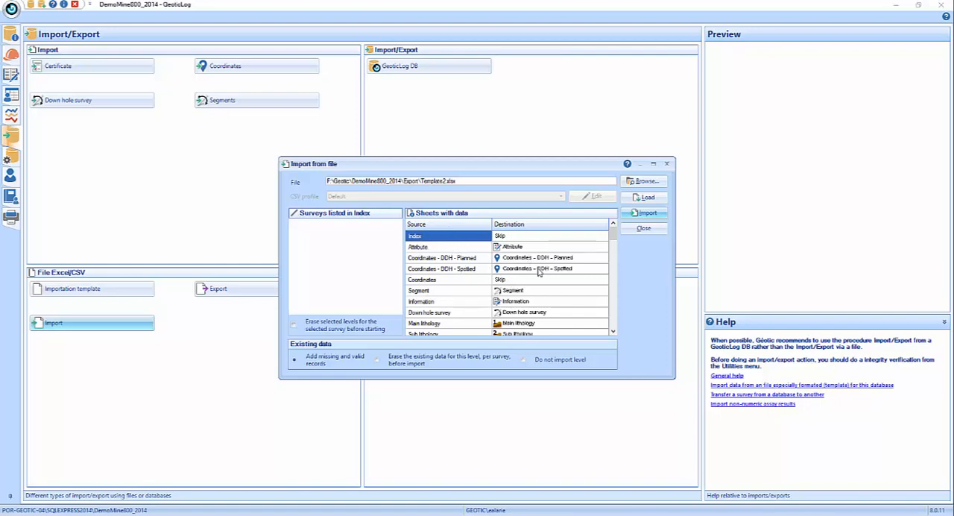
# - Review the sheets set to Skip, assign the Coordinates sheet to the Coordinates destination, and close the import window
pyautogui.moveTo(613, 233); pyautogui.dragTo(613, 336)
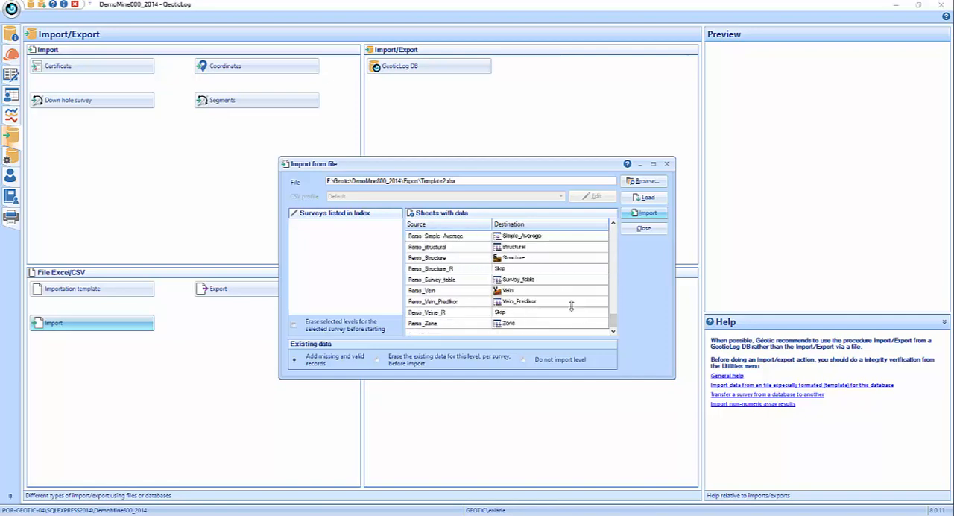
pyautogui.click(542, 270)
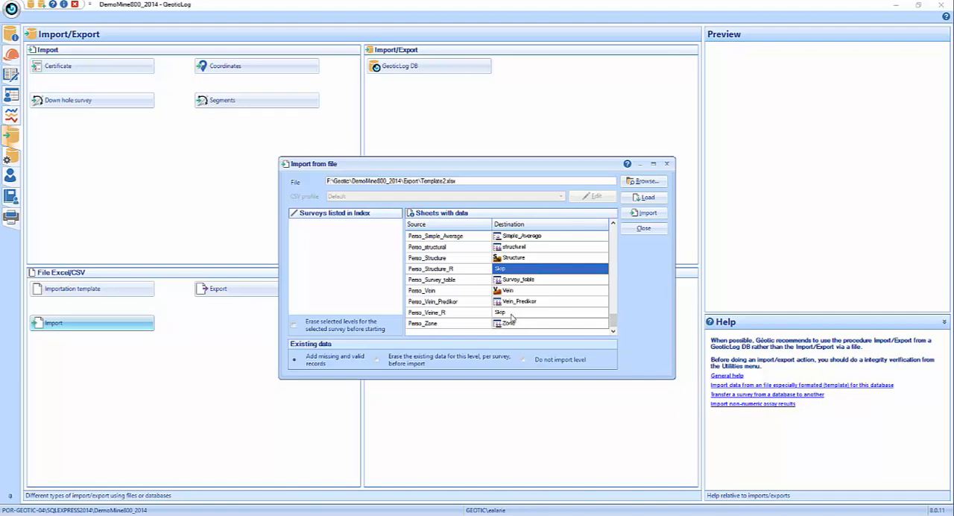
pyautogui.click(513, 314)
pyautogui.moveTo(613, 325); pyautogui.dragTo(613, 228)
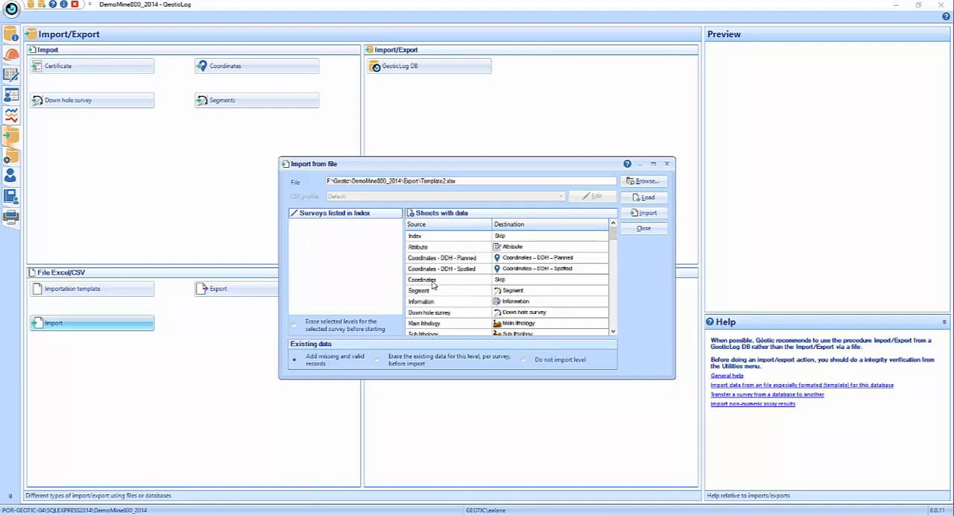
pyautogui.click(526, 282)
pyautogui.click(572, 284)
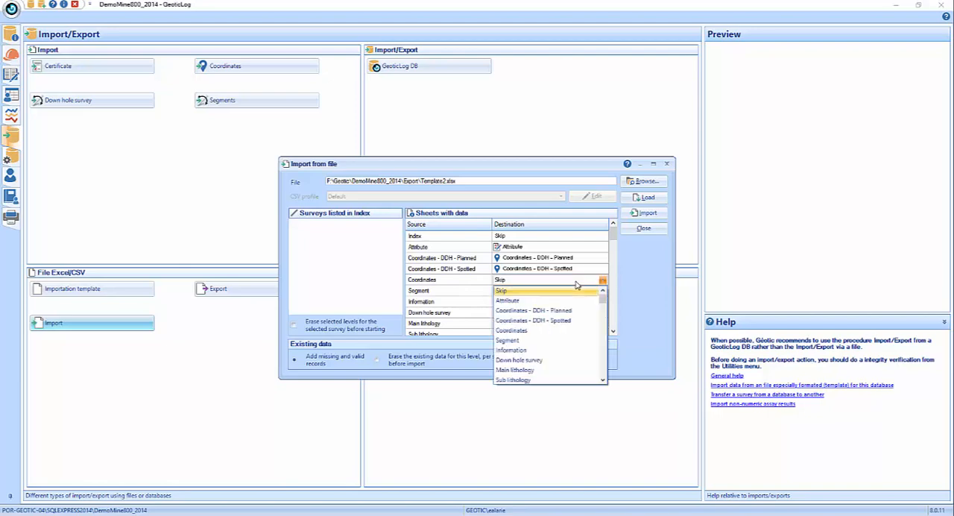
pyautogui.click(545, 329)
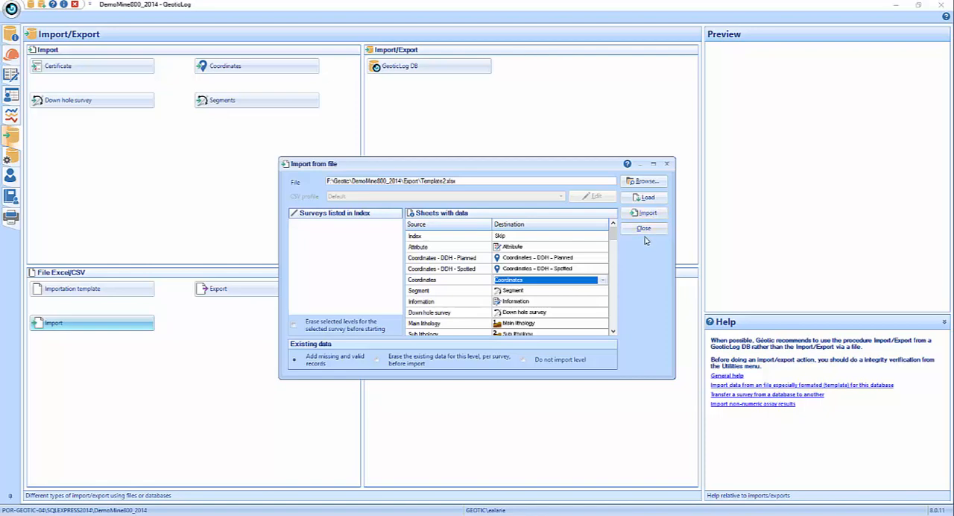
pyautogui.click(648, 234)
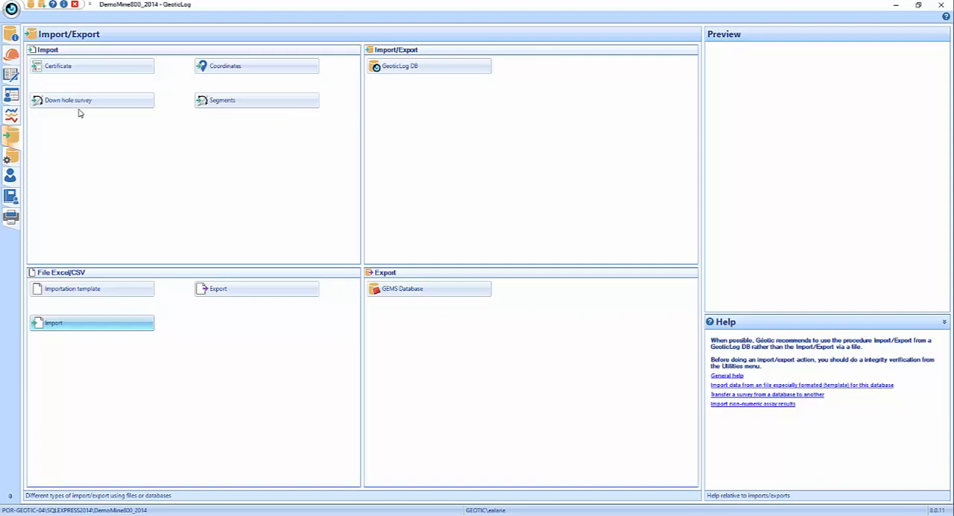
# - View the description page and the Utilities page, and return to the Import/Export page
pyautogui.click(12, 76)
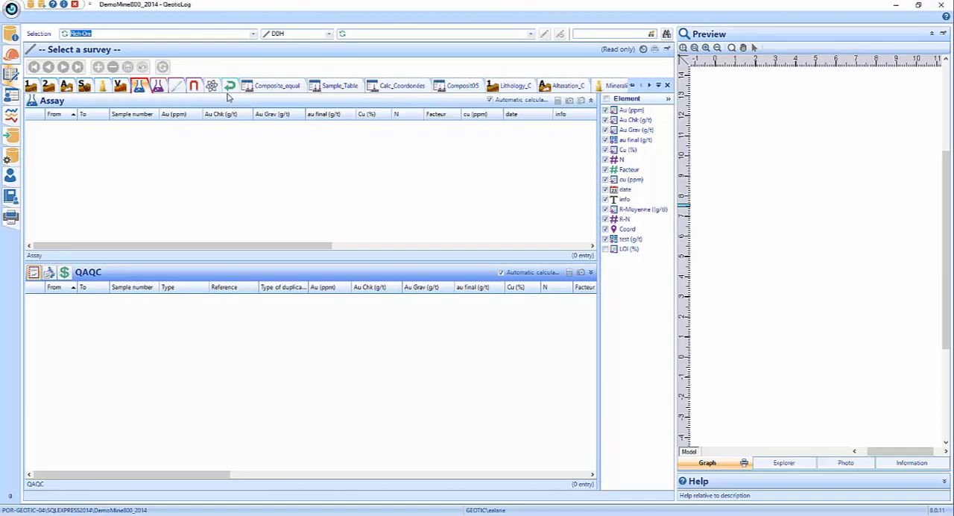
pyautogui.click(10, 158)
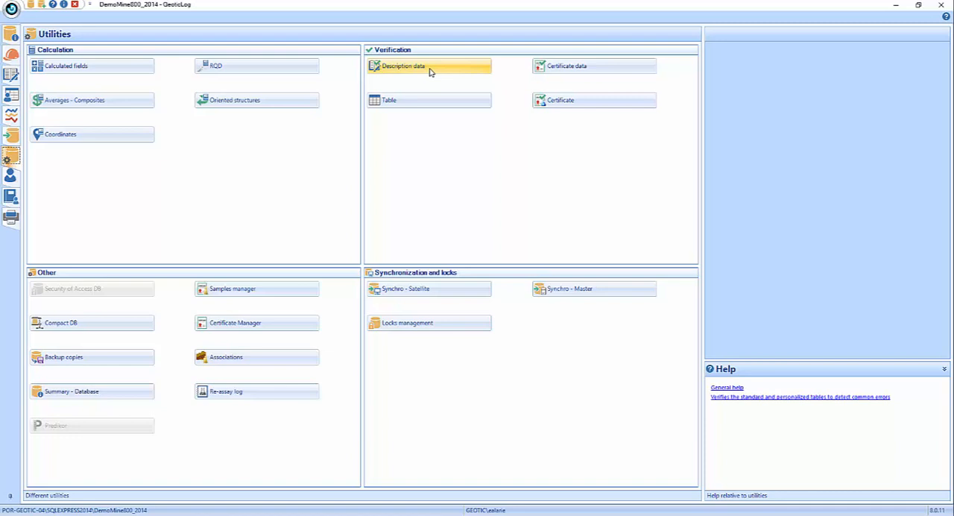
pyautogui.click(11, 136)
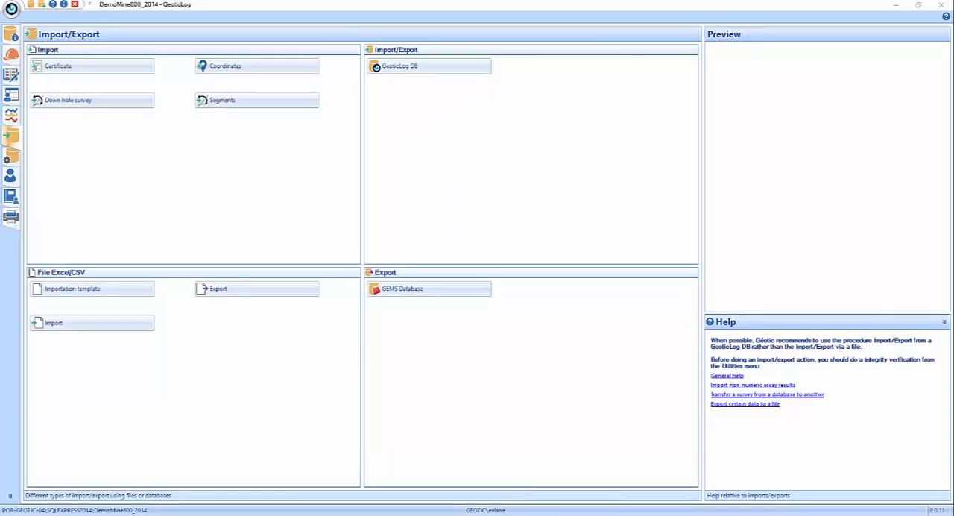
# - Switch to Template_part3_err_err.xlsx in Excel, maximize it, and show the Information sheet through to its last columns
pyautogui.moveTo(953, 74); pyautogui.dragTo(513, 67)
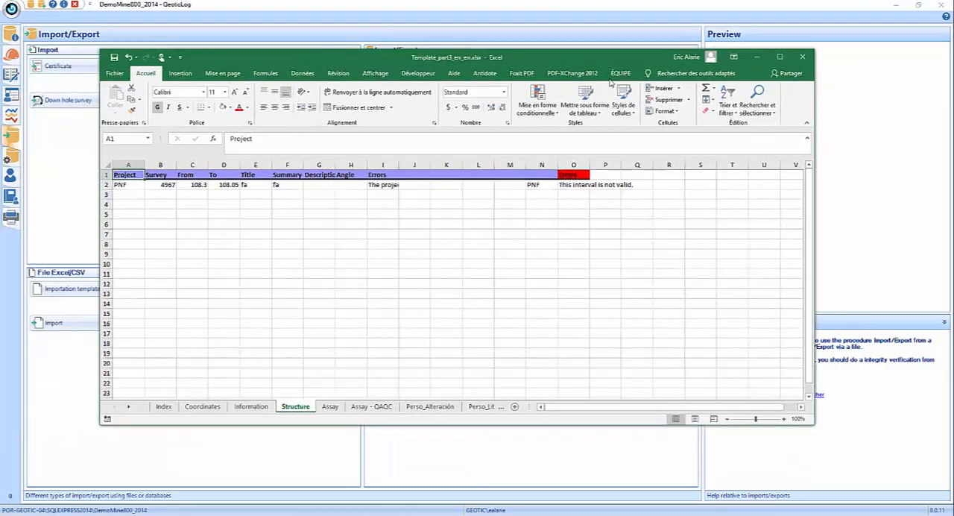
pyautogui.click(780, 63)
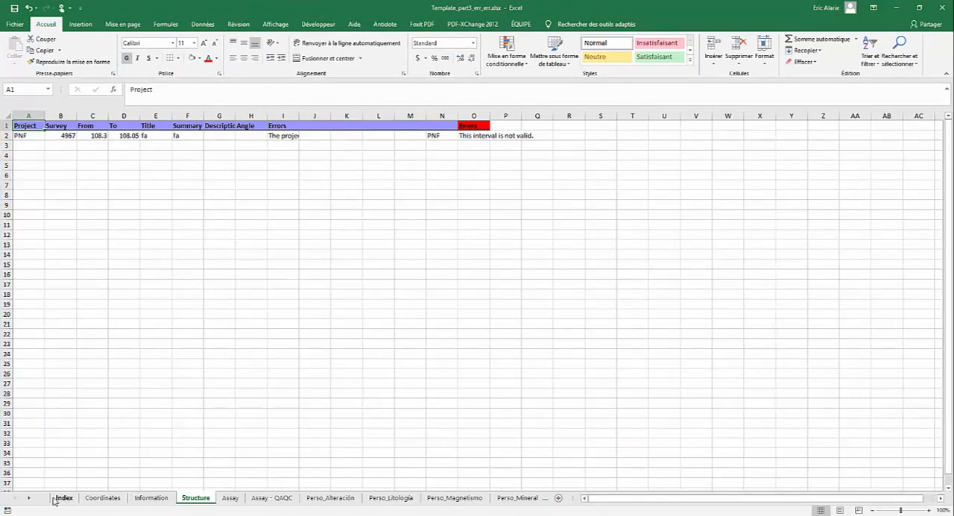
pyautogui.click(153, 499)
pyautogui.moveTo(750, 504); pyautogui.dragTo(585, 502)
pyautogui.moveTo(689, 502); pyautogui.dragTo(505, 507)
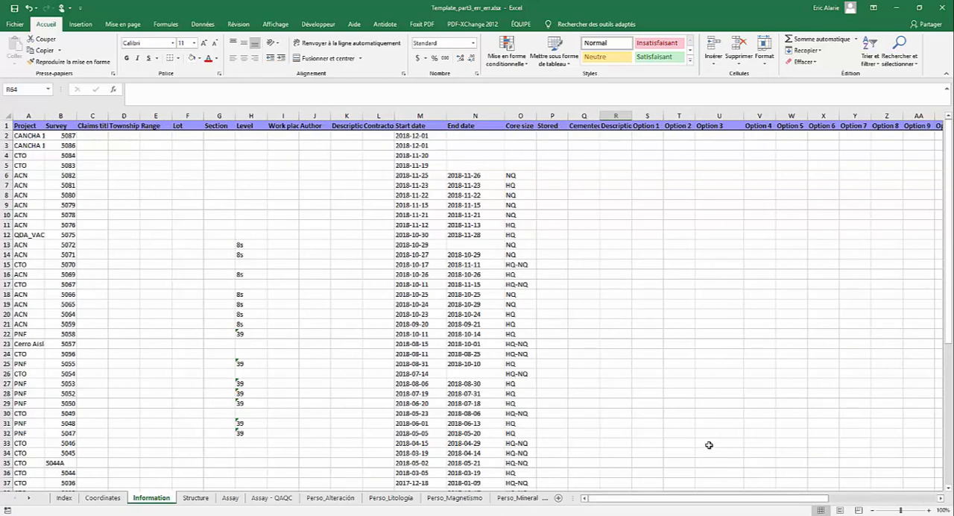
pyautogui.moveTo(648, 503); pyautogui.dragTo(752, 503)
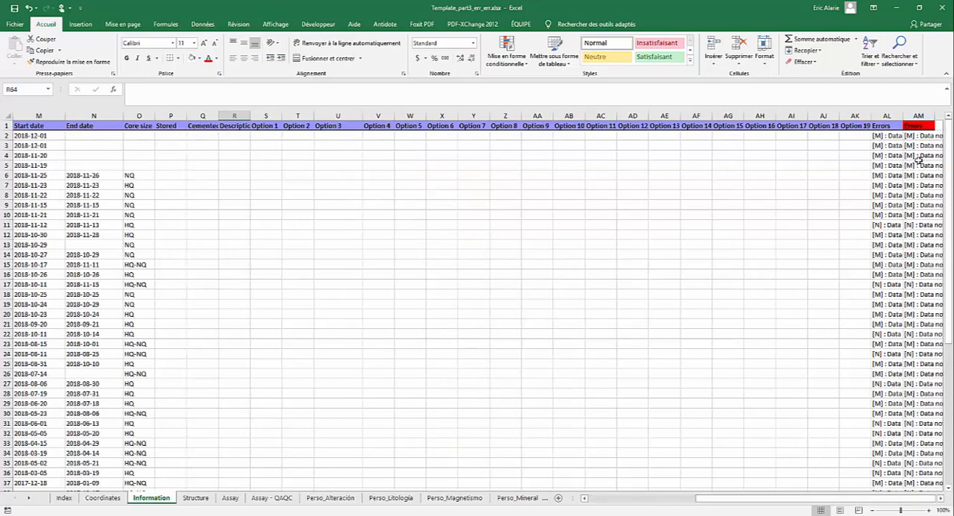
# - Examine the two Errors columns, AL and AM, of the Information sheet with their full message text in view
pyautogui.click(919, 116)
pyautogui.moveTo(888, 113); pyautogui.dragTo(911, 110)
pyautogui.click(912, 112)
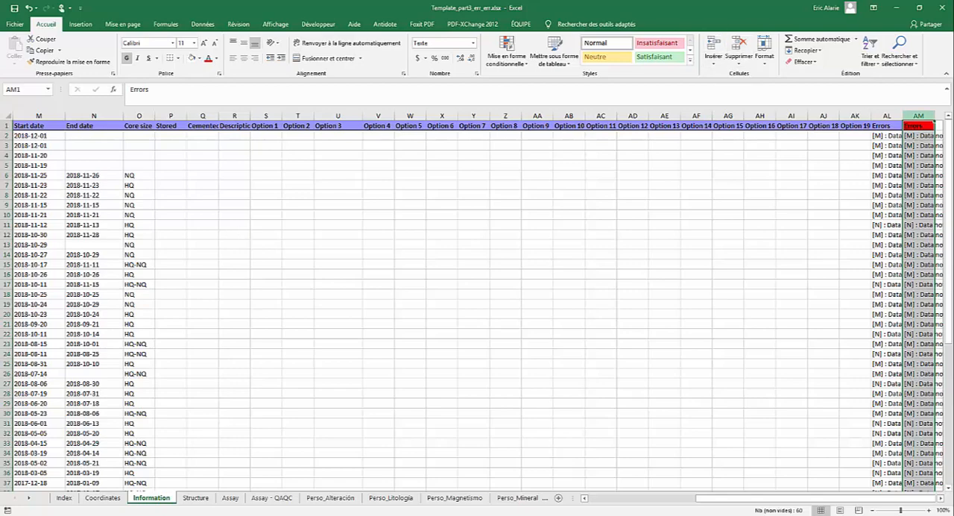
pyautogui.click(882, 125)
pyautogui.click(908, 126)
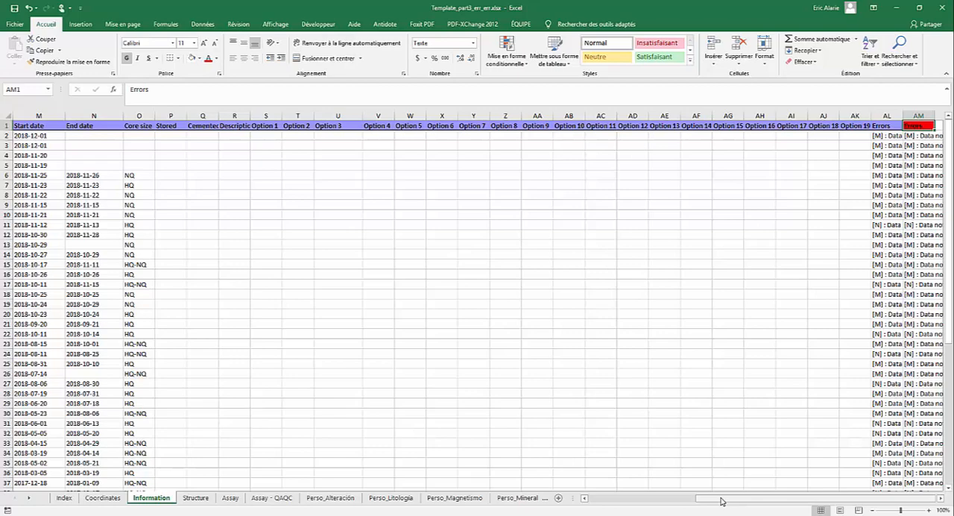
pyautogui.click(940, 498)
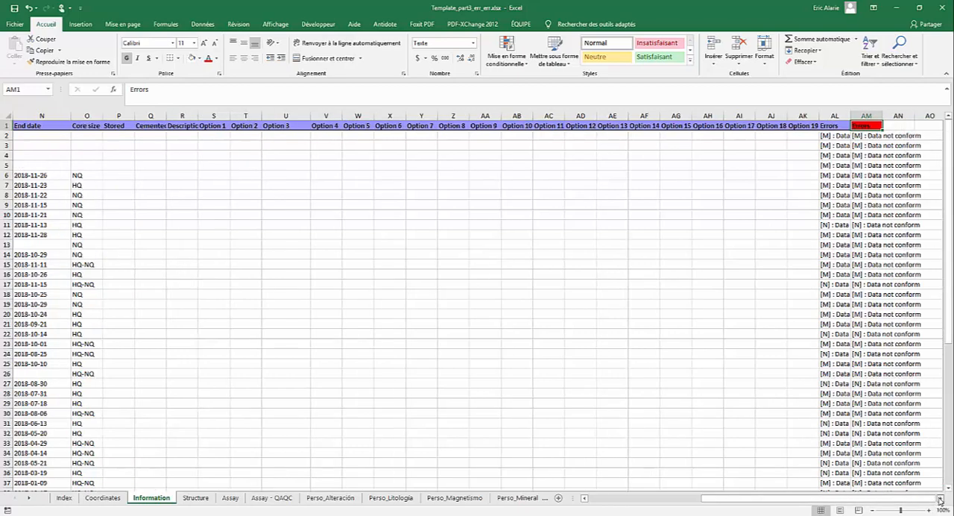
pyautogui.click(940, 498)
pyautogui.click(940, 498)
pyautogui.click(940, 498)
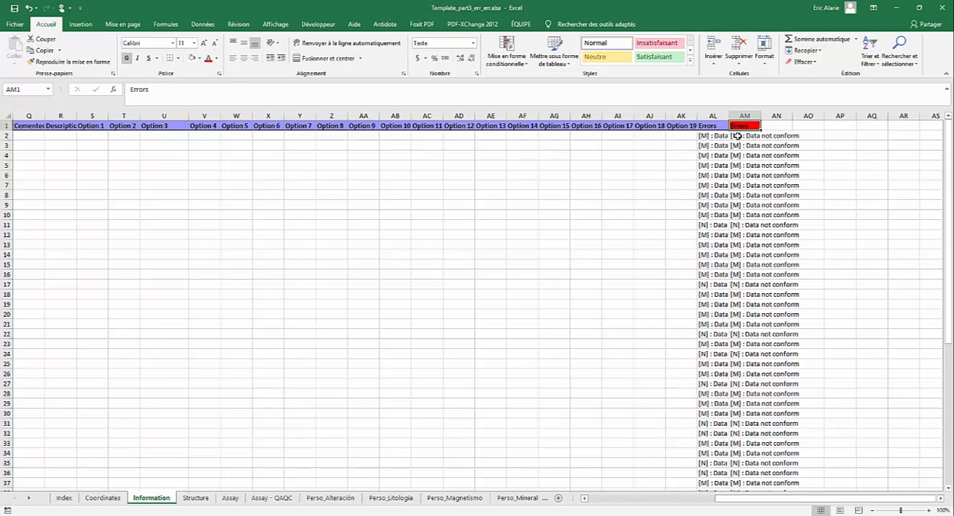
# - Return to the first columns of the Information sheet and check the Start date value in cell M2
pyautogui.moveTo(799, 504); pyautogui.dragTo(625, 500)
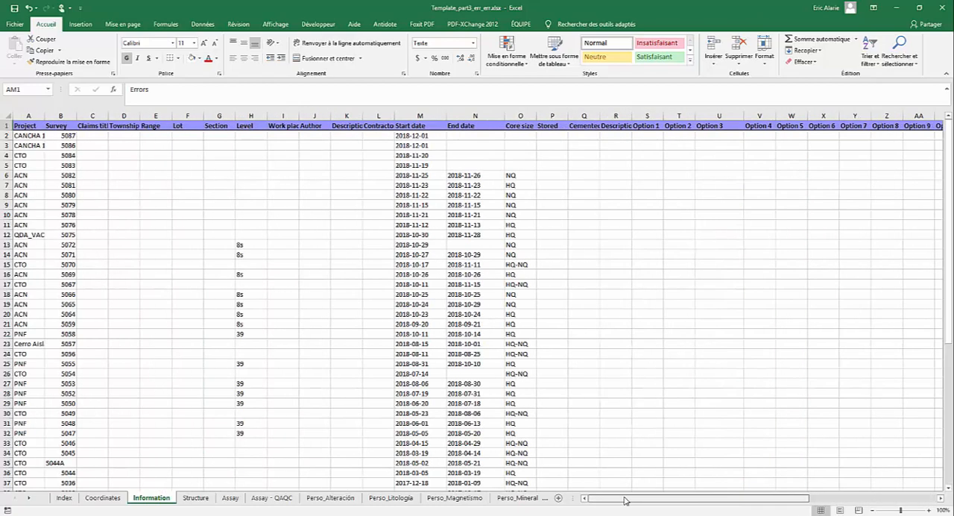
pyautogui.click(417, 137)
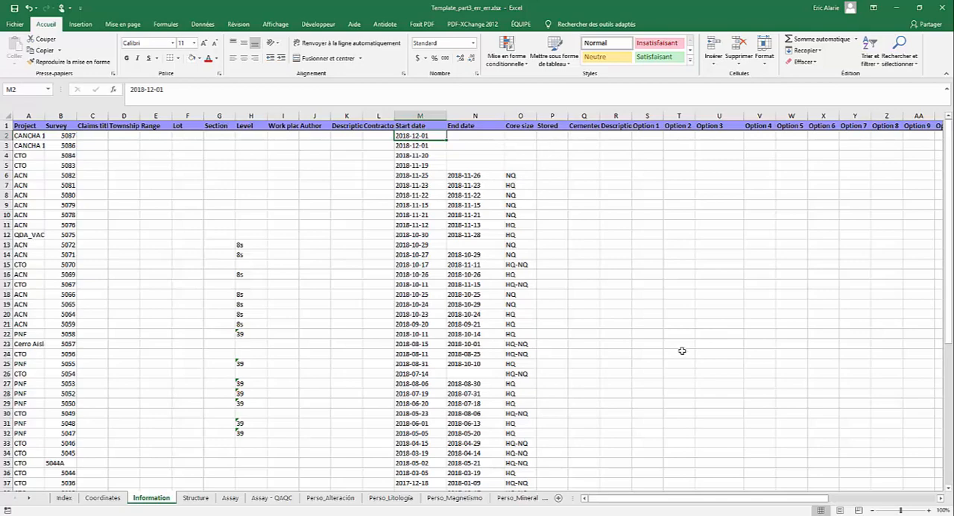
pyautogui.scroll(-5, 682, 350)
# - Open the Structure sheet and check the From and To values of the rejected interval in row 2
pyautogui.click(195, 499)
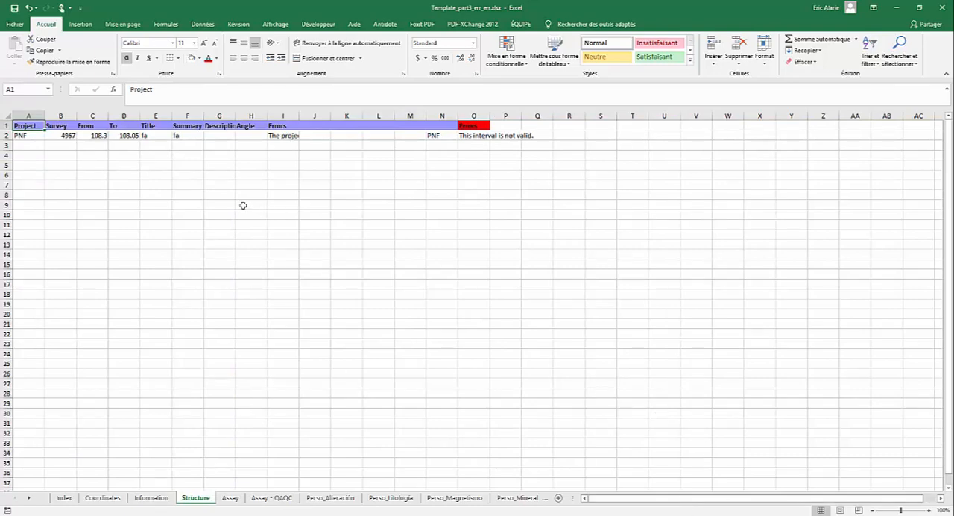
pyautogui.click(103, 136)
pyautogui.click(120, 136)
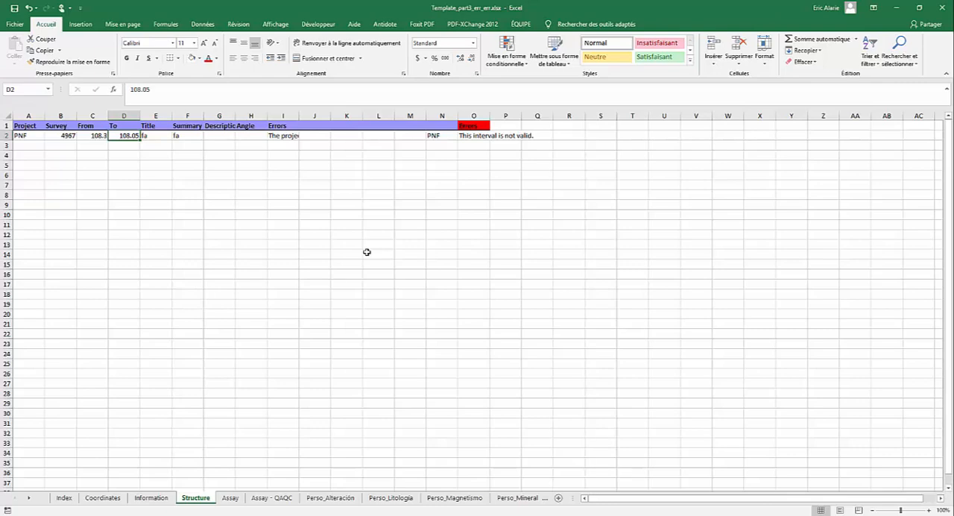
# - Open the Assay sheet and examine the error messages in column P for rows 27, 36, 42 and 43, checking cell C36
pyautogui.click(230, 498)
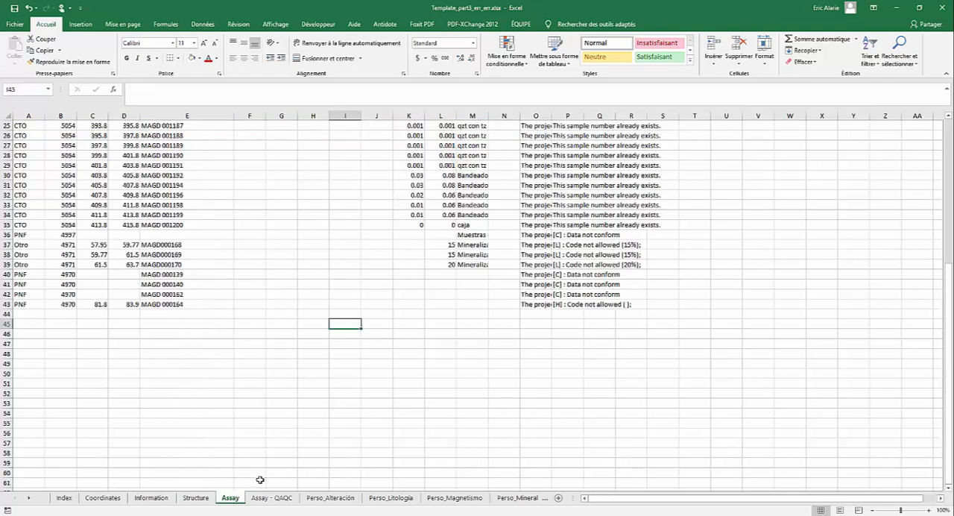
pyautogui.click(578, 146)
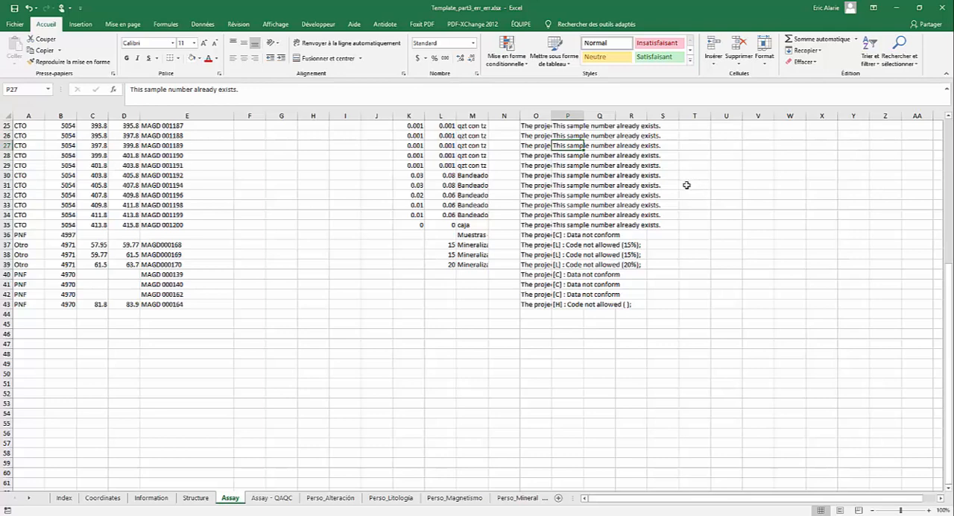
pyautogui.click(560, 234)
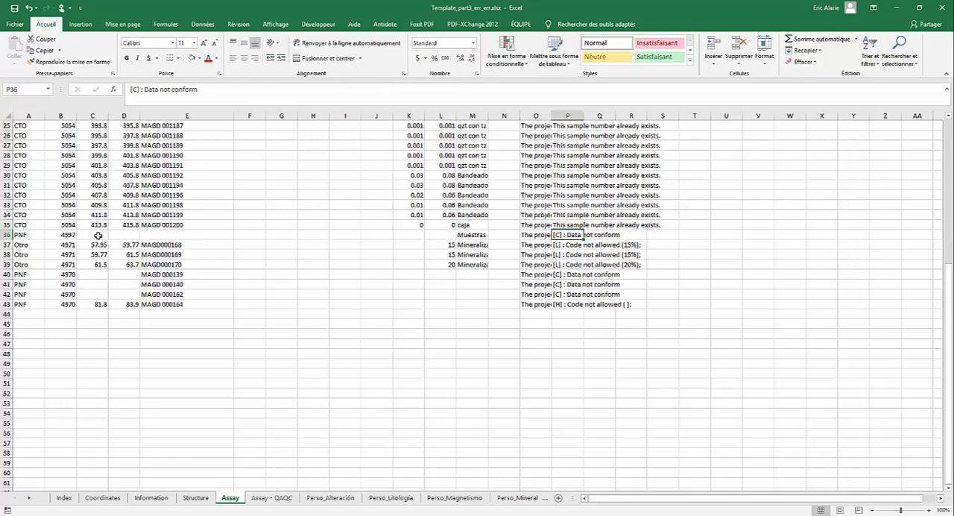
pyautogui.click(94, 234)
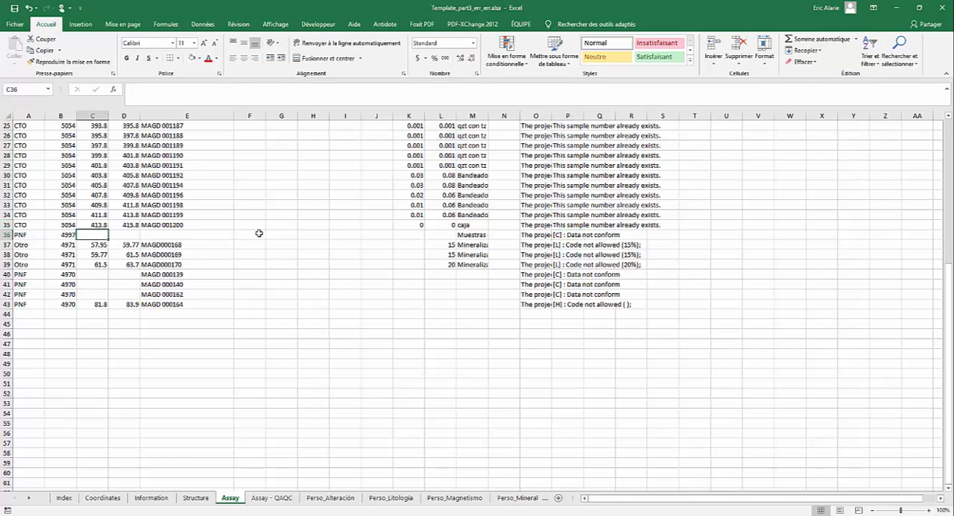
pyautogui.click(565, 294)
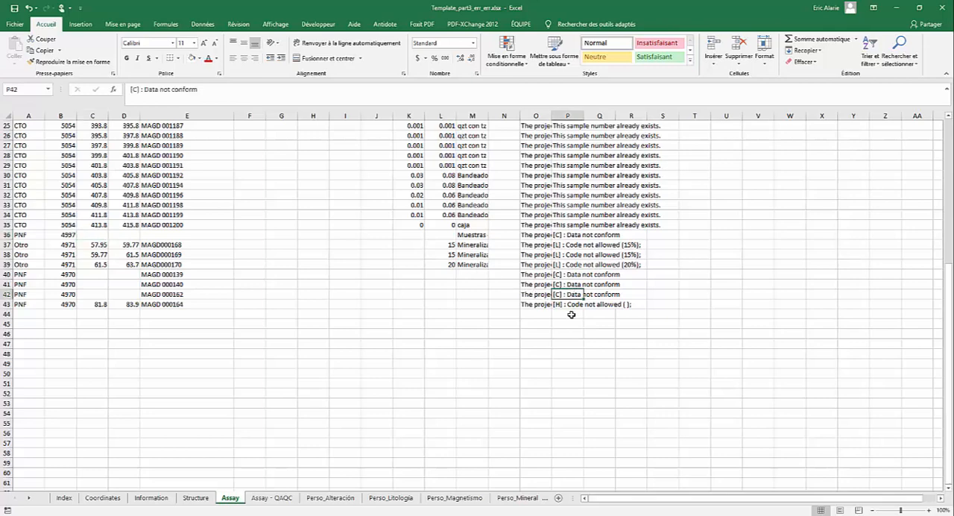
pyautogui.click(571, 305)
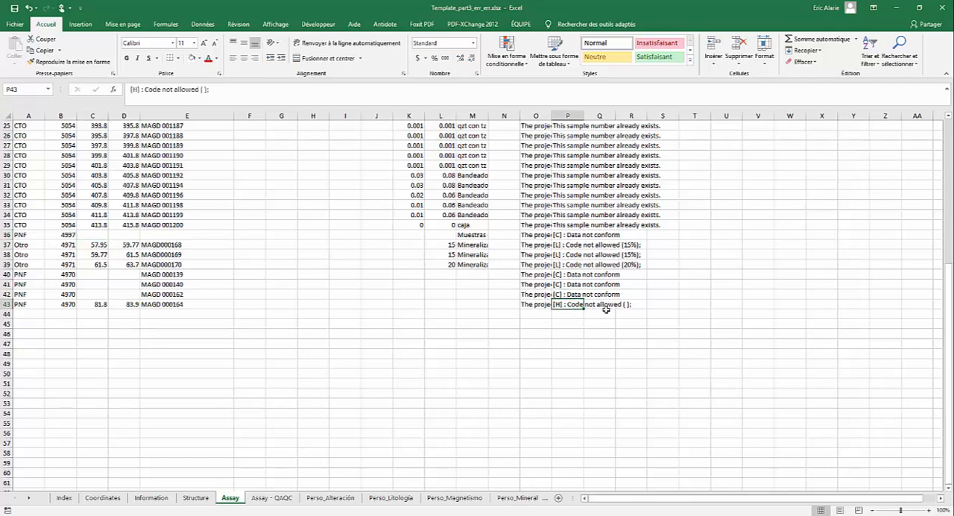
# - Open the Perso_Litología sheet and look through its rows and their error messages
pyautogui.click(389, 497)
pyautogui.scroll(-18, 436, 433)
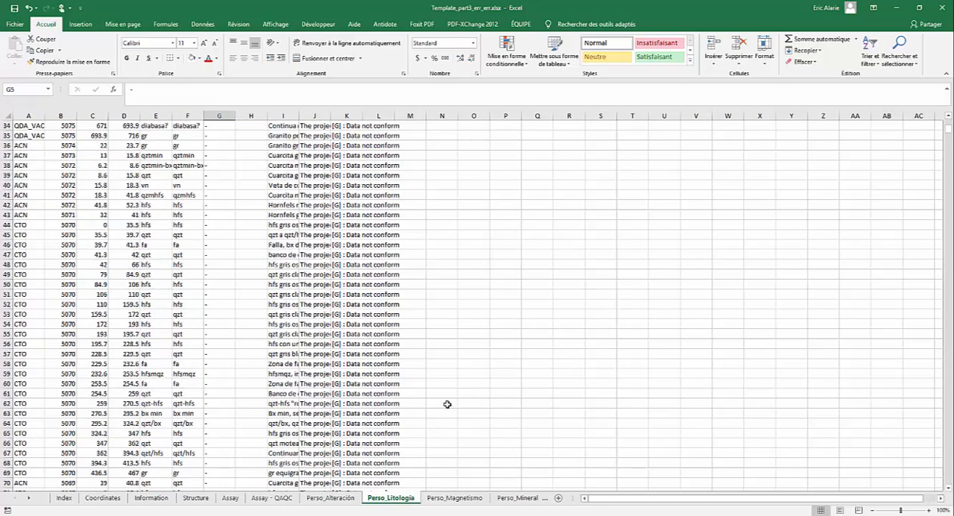
pyautogui.scroll(-10, 437, 433)
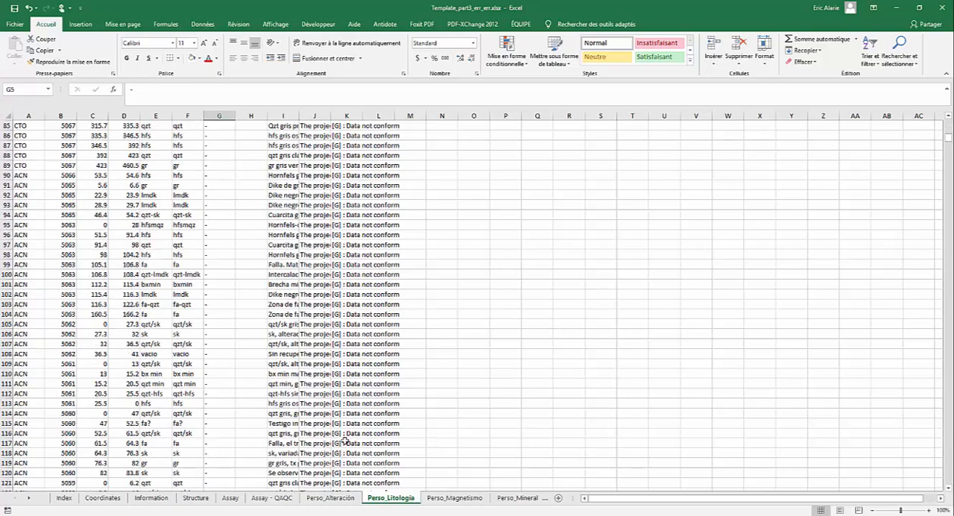
# - Look through the rows and error messages of the Perso_Magnetismo and Perso_Mineralización sheets
pyautogui.click(450, 498)
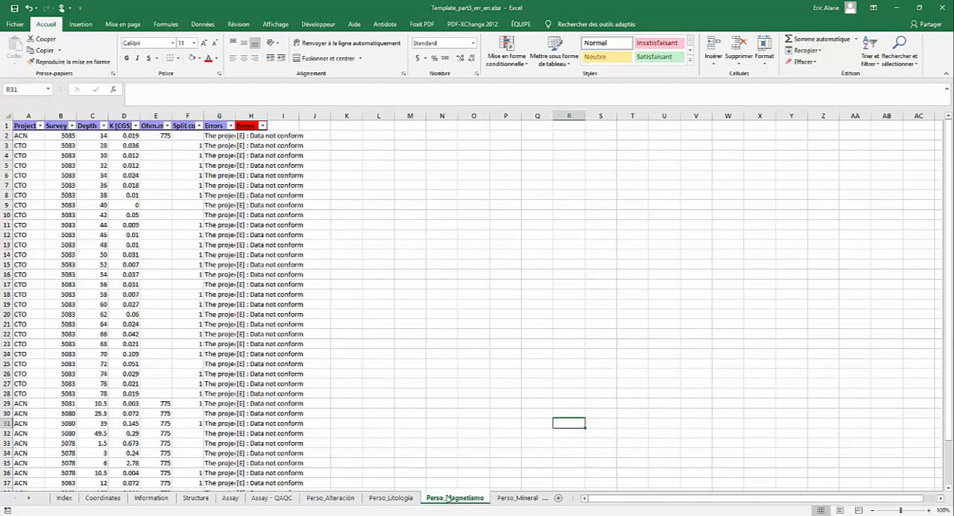
pyautogui.click(518, 498)
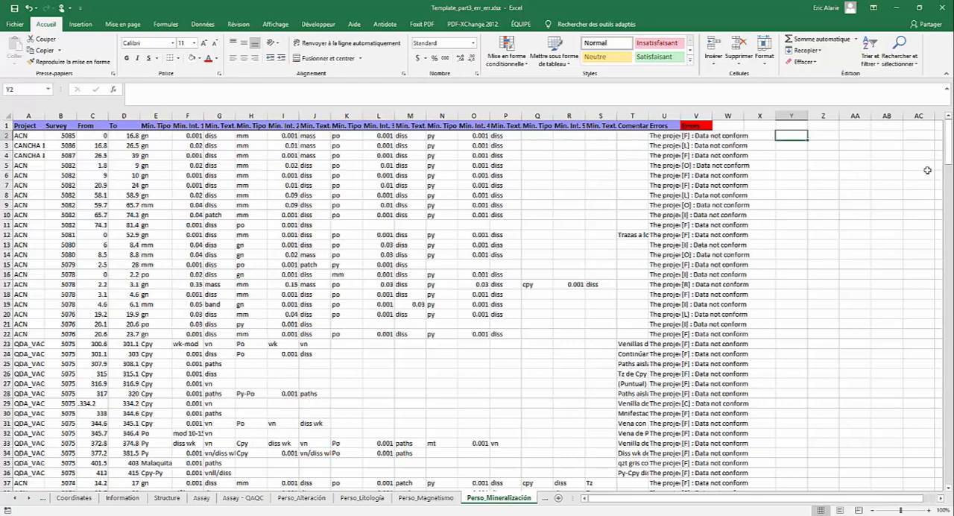
pyautogui.click(950, 437)
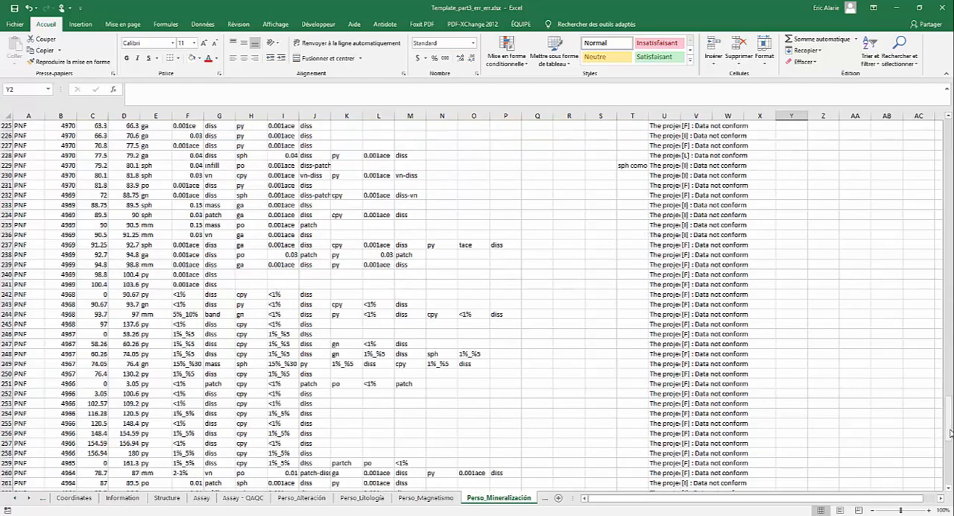
pyautogui.scroll(-10, 948, 448)
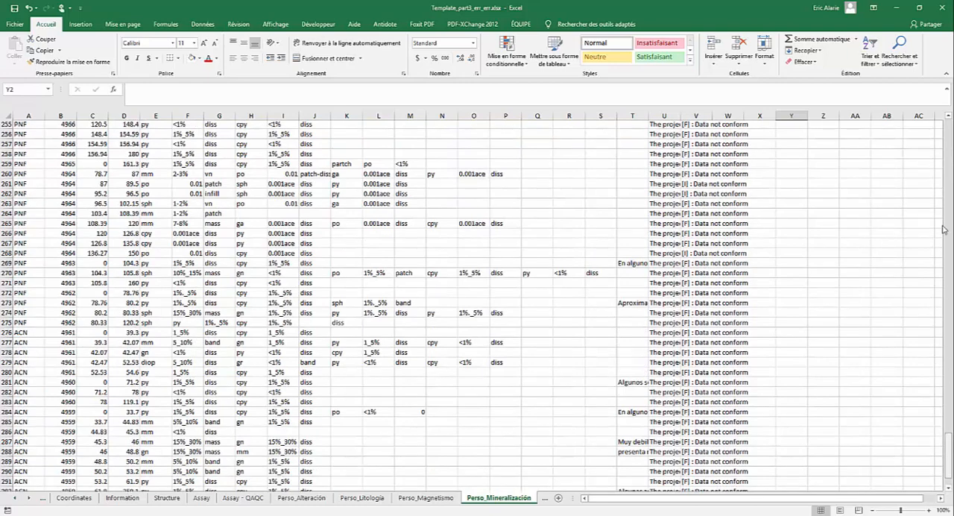
pyautogui.moveTo(951, 144); pyautogui.dragTo(950, 111)
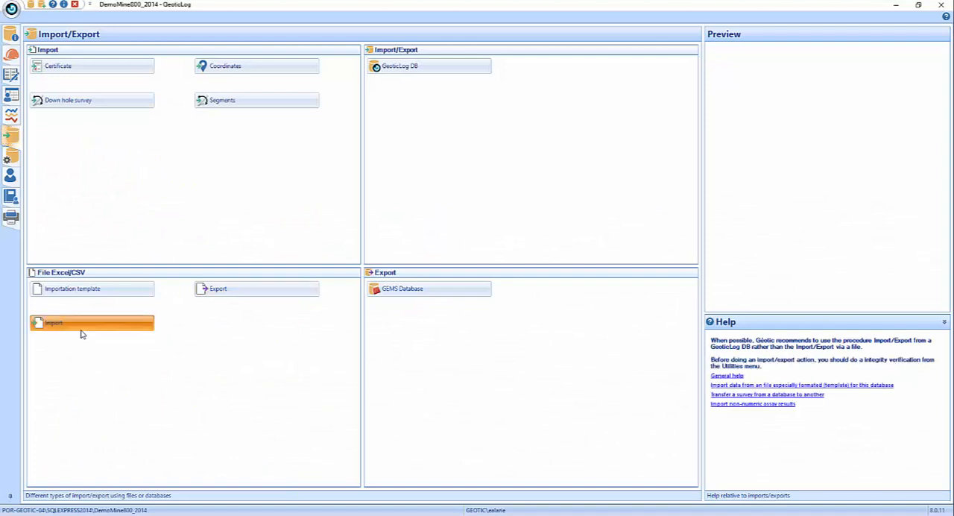
# - Switch to GeoticLog, view the Excel/CSV Import from file dialog and close it without loading a file
pyautogui.click(82, 328)
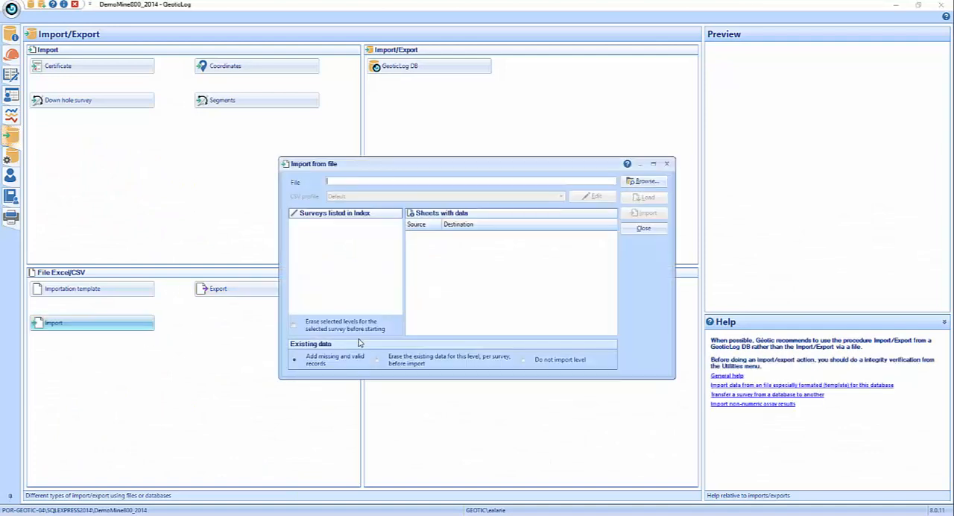
pyautogui.click(629, 187)
pyautogui.click(644, 228)
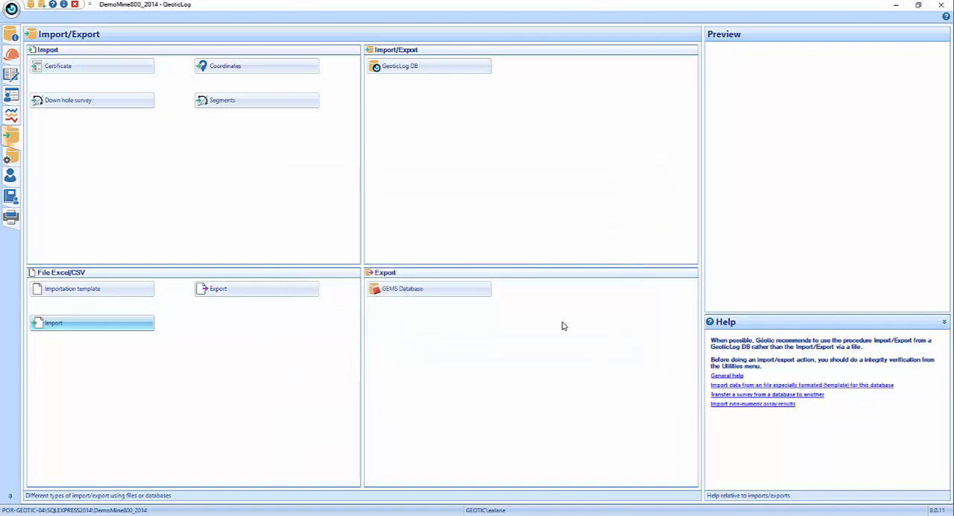
# - Look over the Utilities functions, then return to Import/Export and briefly view the Import from file dialog again
pyautogui.click(11, 161)
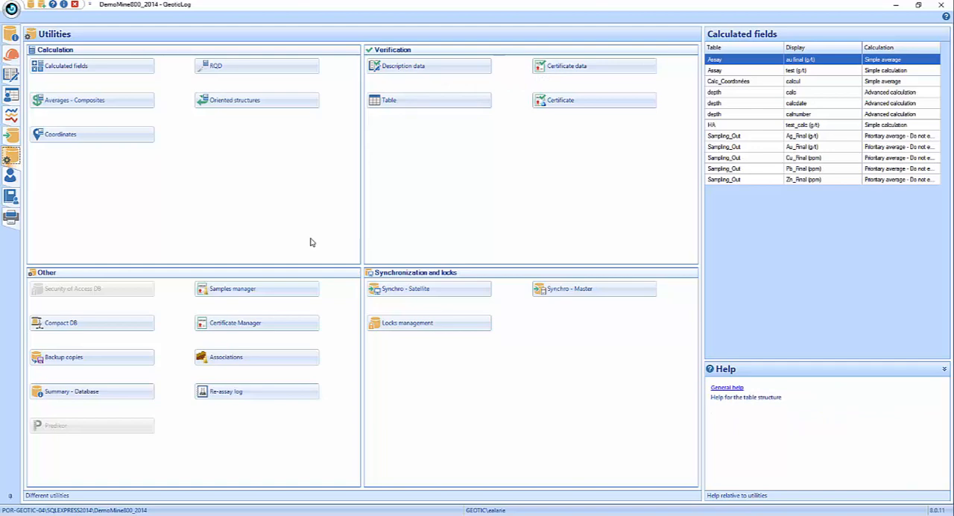
pyautogui.click(12, 136)
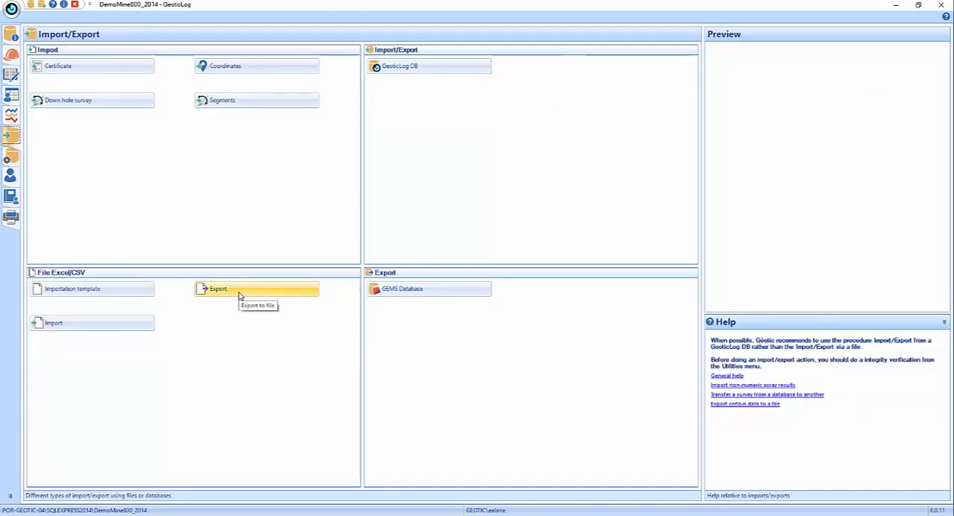
pyautogui.click(56, 328)
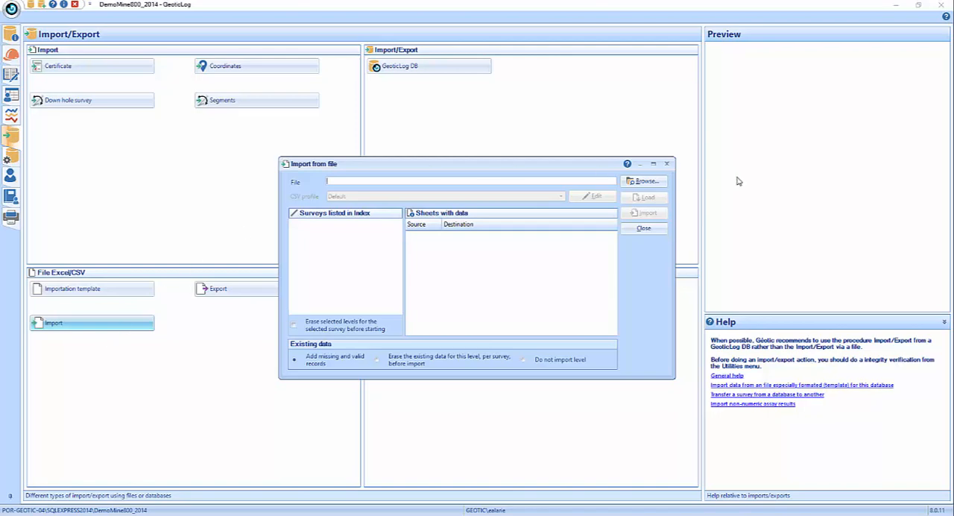
pyautogui.click(648, 232)
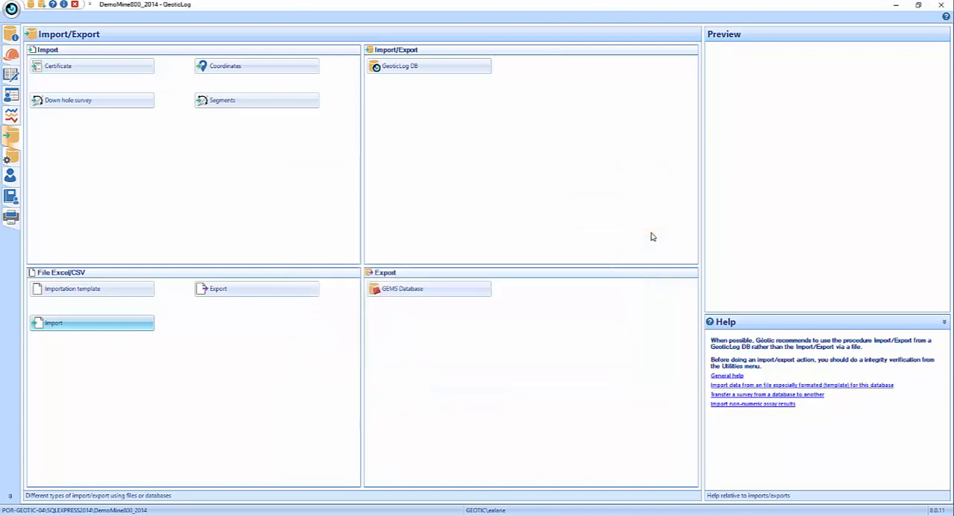